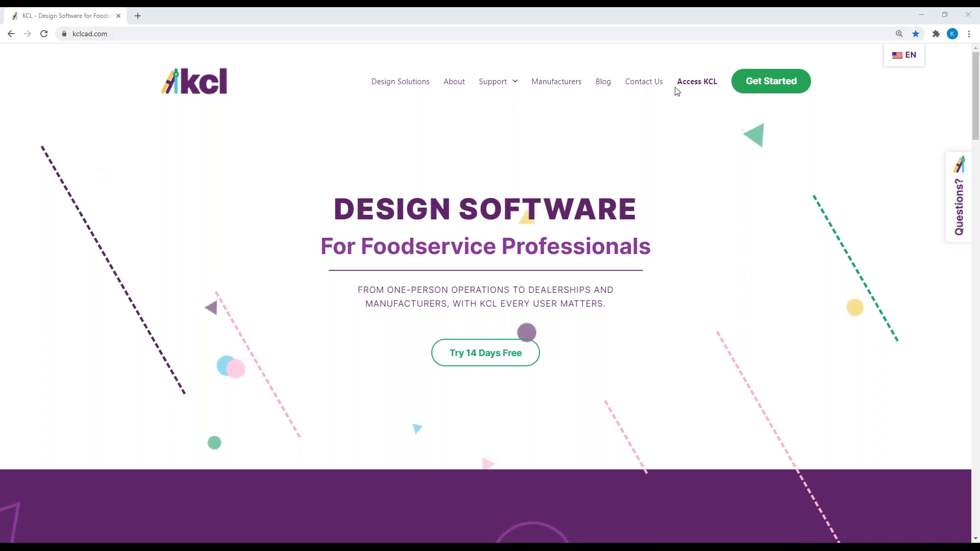
- Download the KCL BIM/CAD Designer installer from the Access KCL page and open it
{"action": "left_click", "coordinate": [690, 86]}
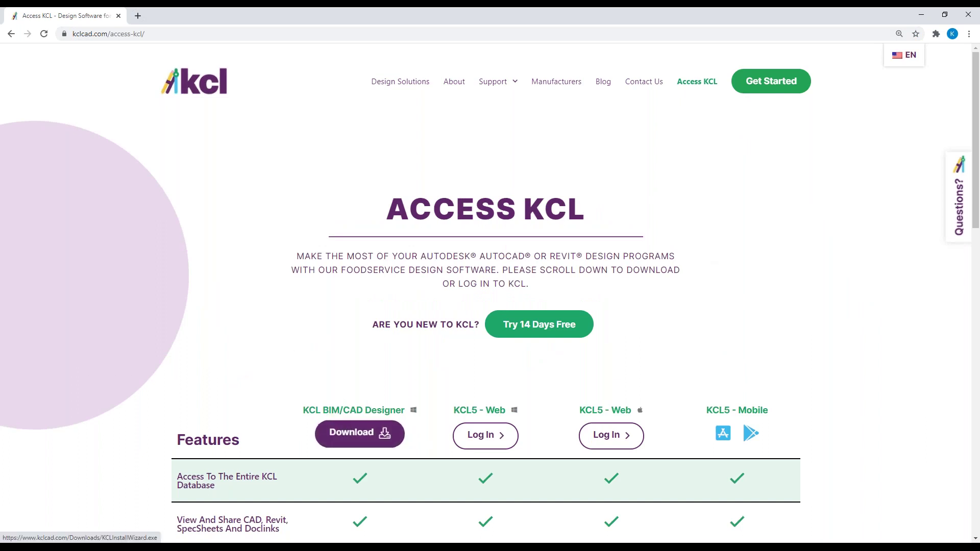
{"action": "scroll", "coordinate": [359, 402], "scroll_direction": "down", "scroll_amount": 7}
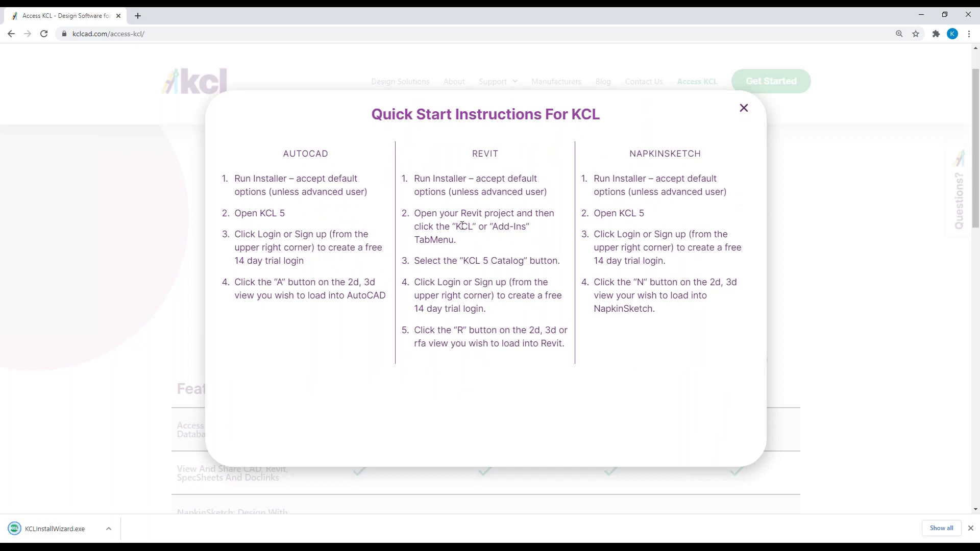
{"action": "left_click", "coordinate": [109, 529]}
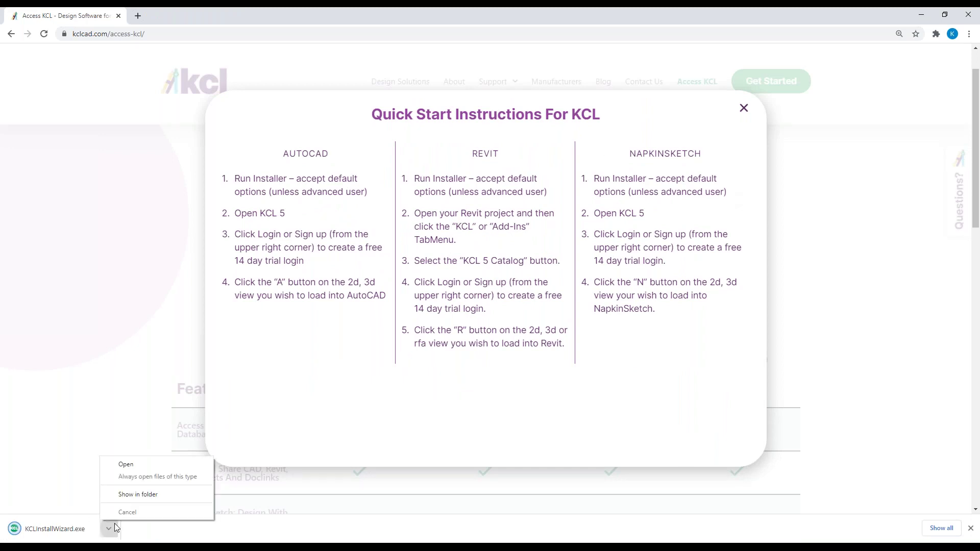
- Run KCLInstallWizard.exe, review the Select Features list under Modify, then close the wizard
{"action": "left_click", "coordinate": [139, 468]}
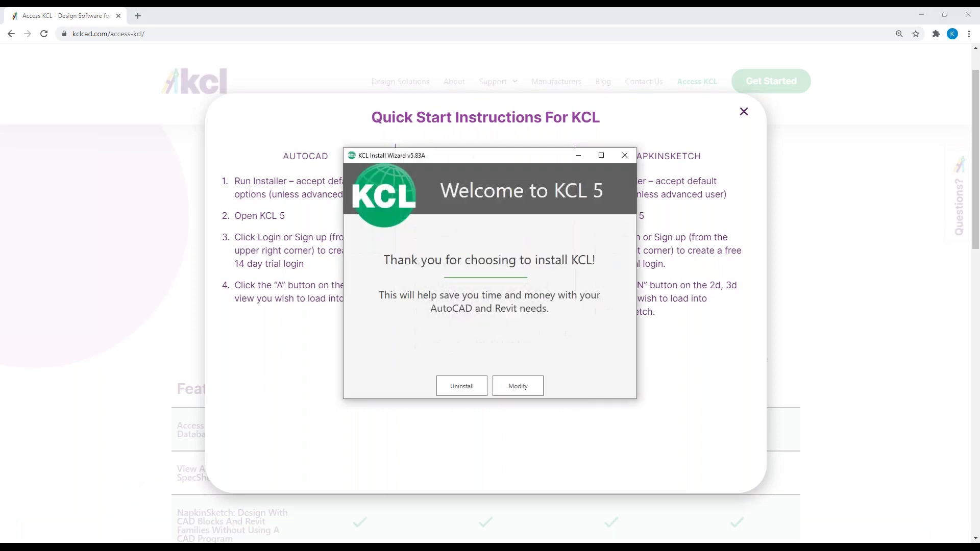
{"action": "left_click", "coordinate": [522, 387]}
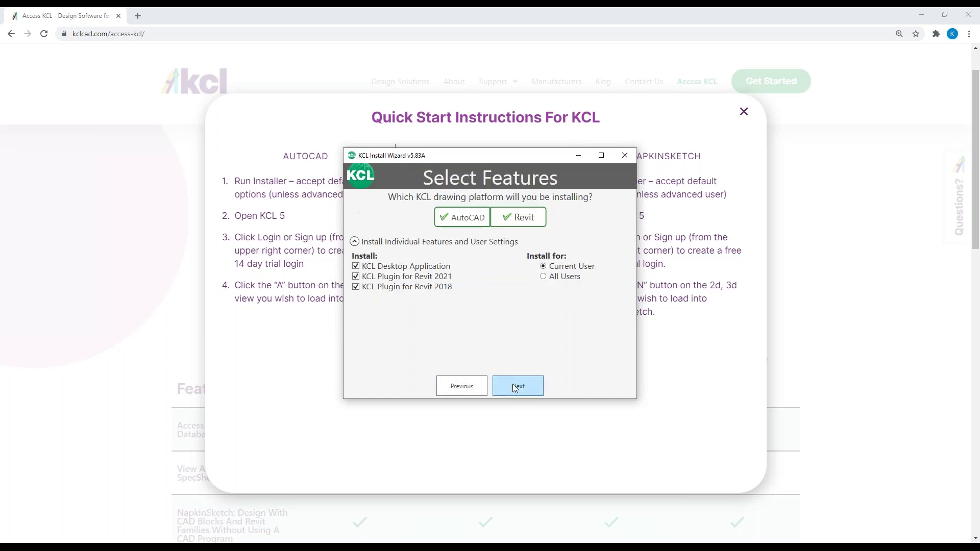
{"action": "left_click", "coordinate": [622, 157]}
- Close Quick Start, minimize Chrome, and select Bakers Pride model 151 in the KCL catalog
{"action": "left_click", "coordinate": [743, 112]}
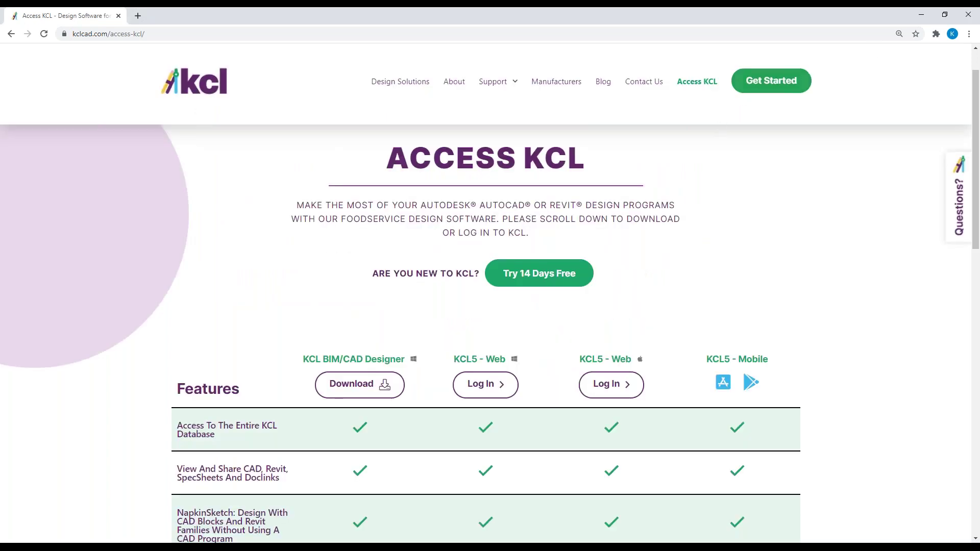
{"action": "left_click", "coordinate": [923, 15]}
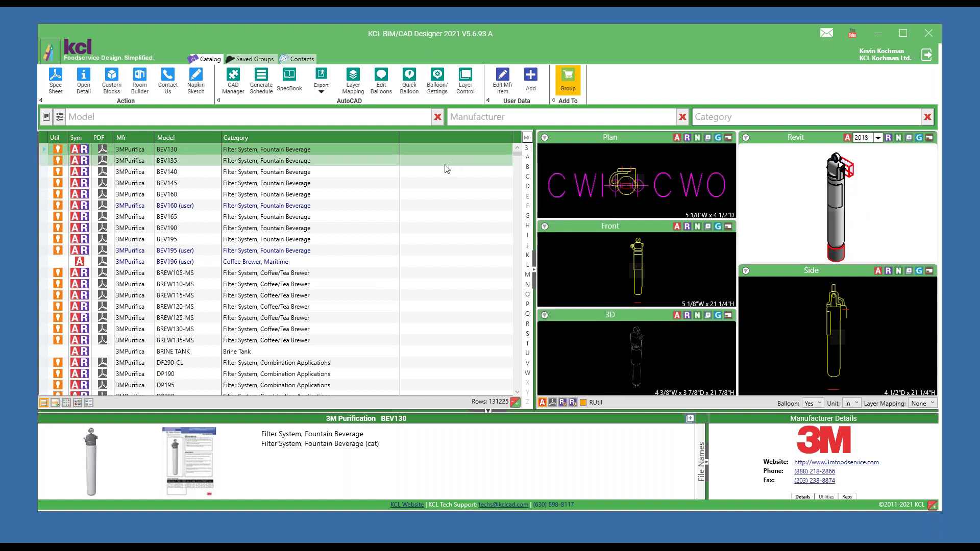
{"action": "left_click", "coordinate": [528, 167]}
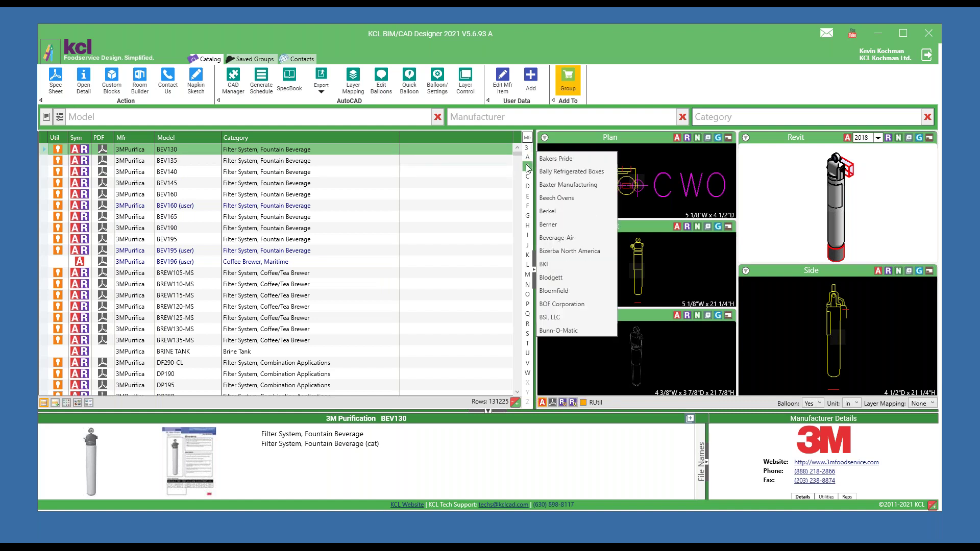
{"action": "left_click", "coordinate": [528, 167]}
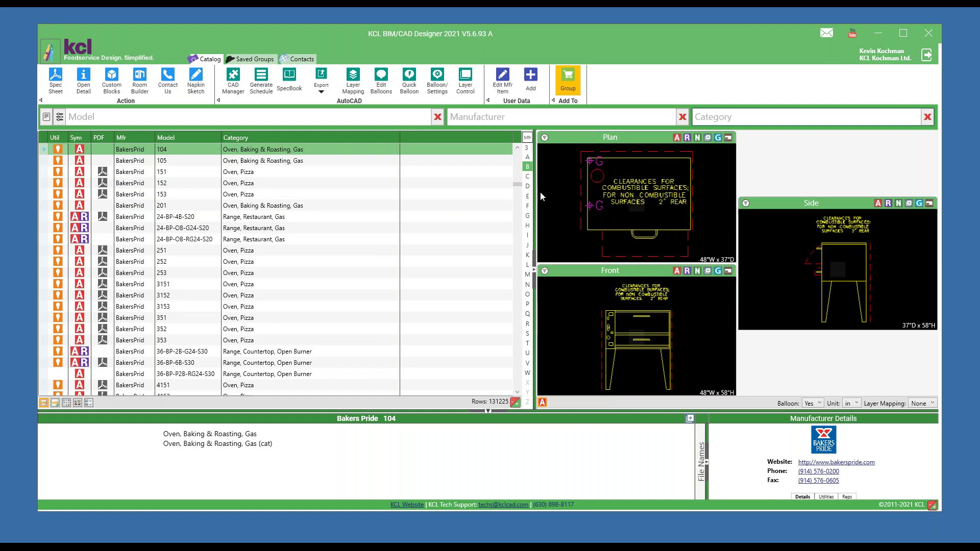
{"action": "left_click", "coordinate": [253, 174]}
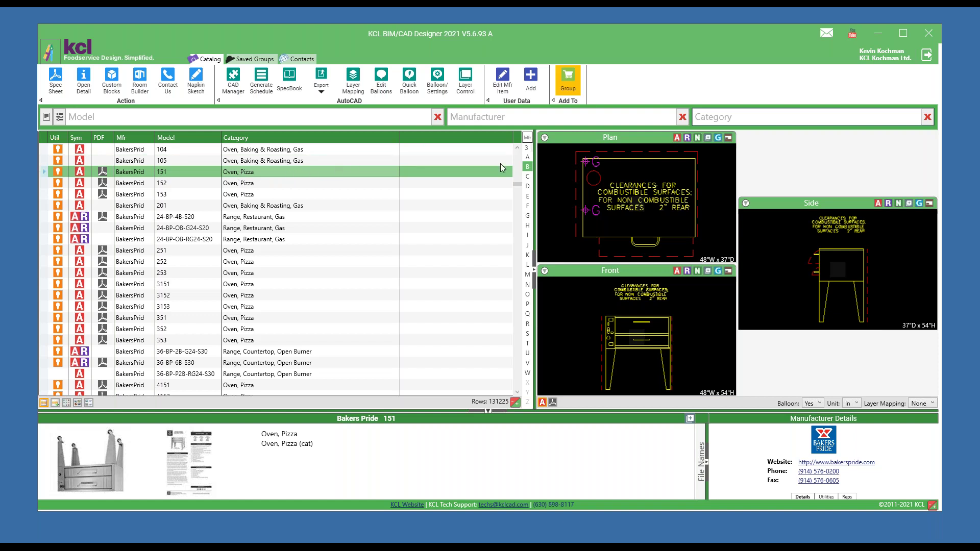
- Send the Bakers Pride 151 oven to Revit and place one copy in the Level 1 plan
{"action": "left_click", "coordinate": [686, 137]}
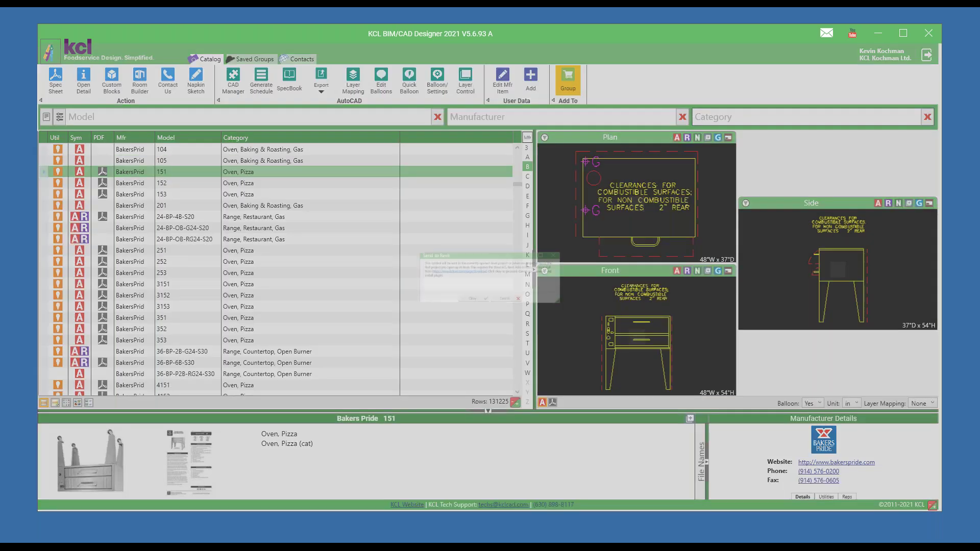
{"action": "left_click", "coordinate": [454, 320]}
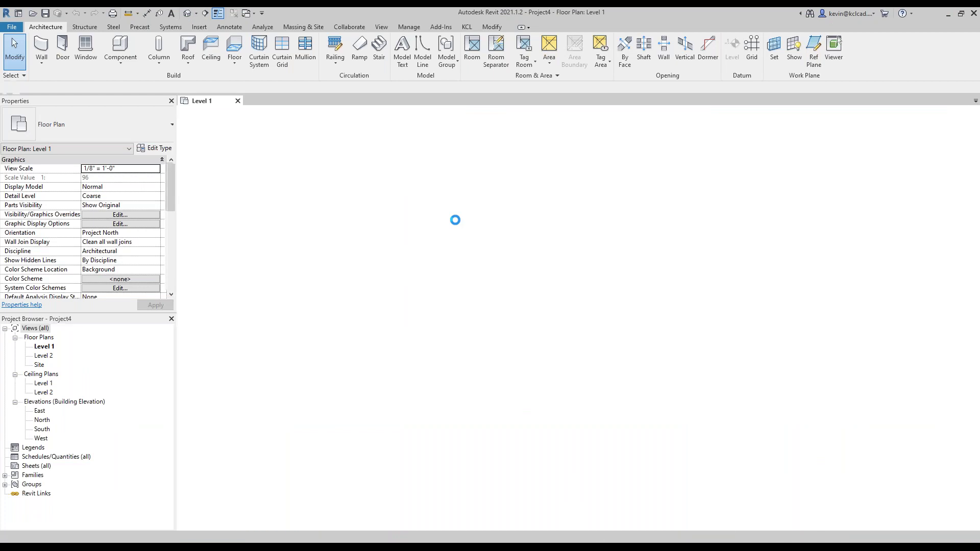
{"action": "left_click", "coordinate": [399, 236]}
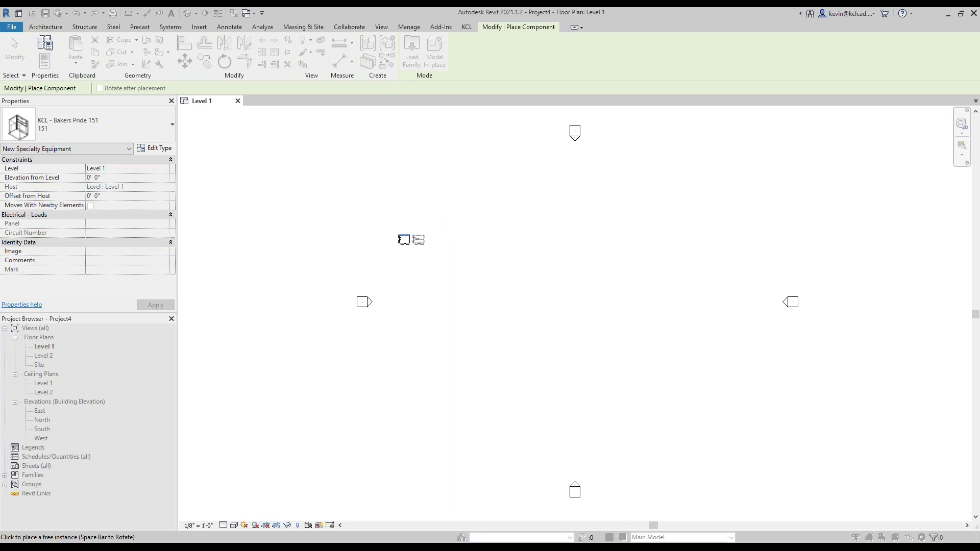
{"action": "key", "text": "Escape"}
{"action": "key", "text": "Escape"}
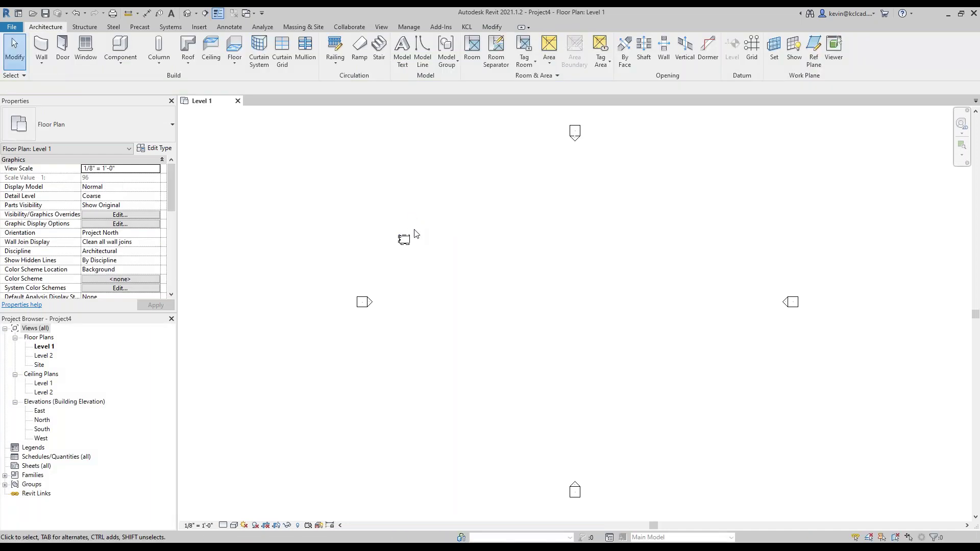
- Zoom in, select the oven and review its type properties without changes
{"action": "scroll", "coordinate": [414, 233], "scroll_direction": "up", "scroll_amount": 6}
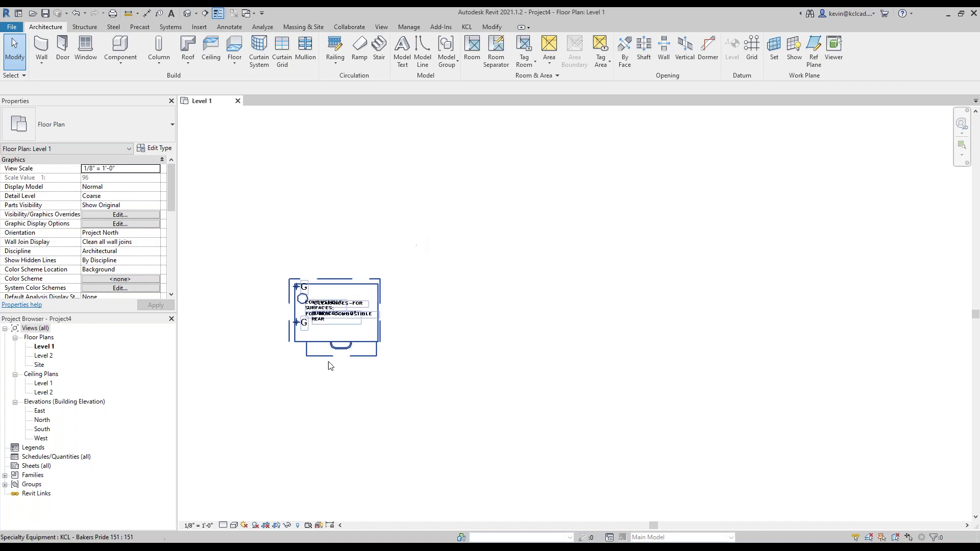
{"action": "scroll", "coordinate": [264, 397], "scroll_direction": "up", "scroll_amount": 3}
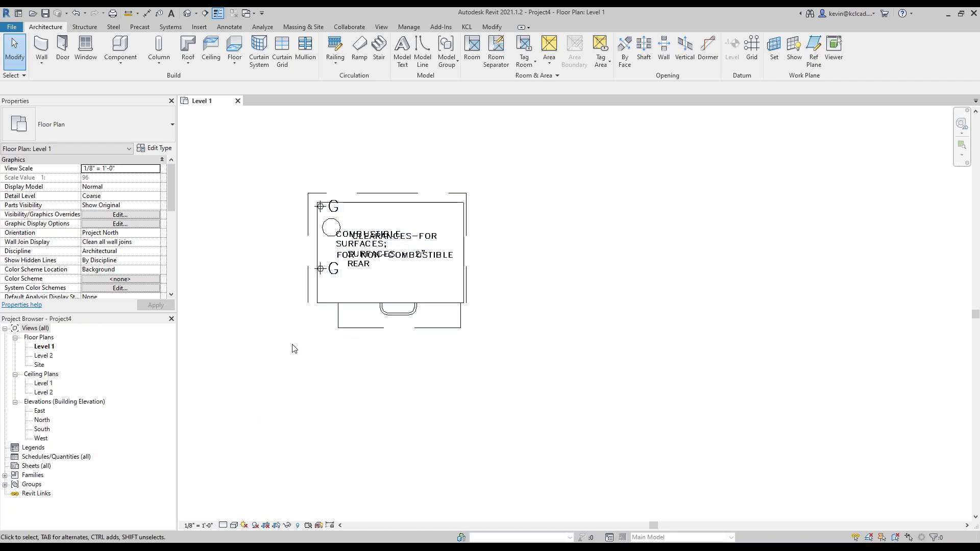
{"action": "left_click", "coordinate": [322, 306]}
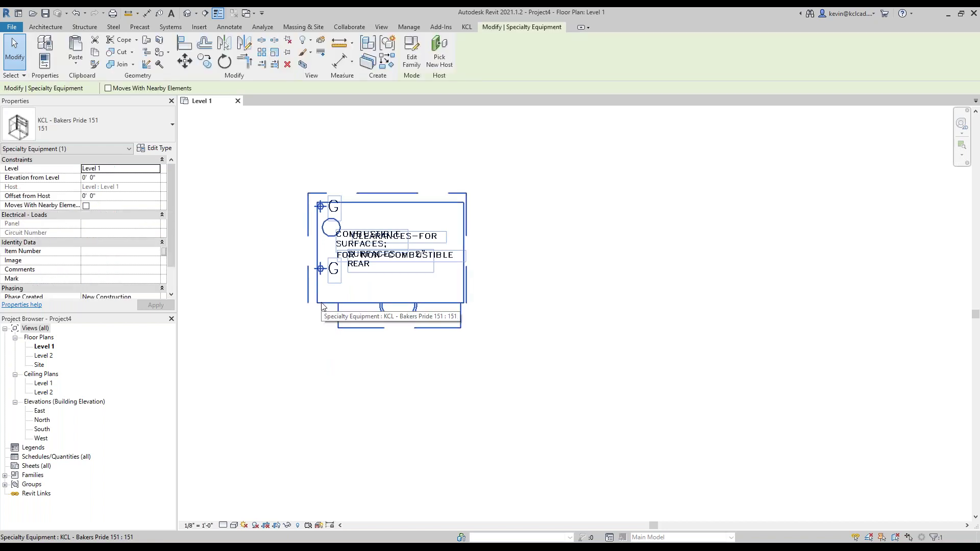
{"action": "left_click", "coordinate": [159, 149]}
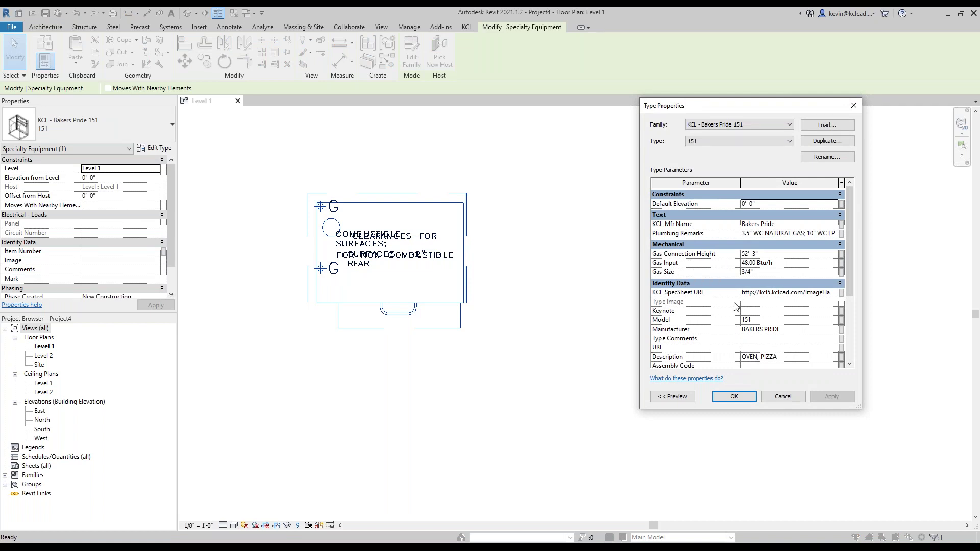
{"action": "left_click", "coordinate": [782, 399]}
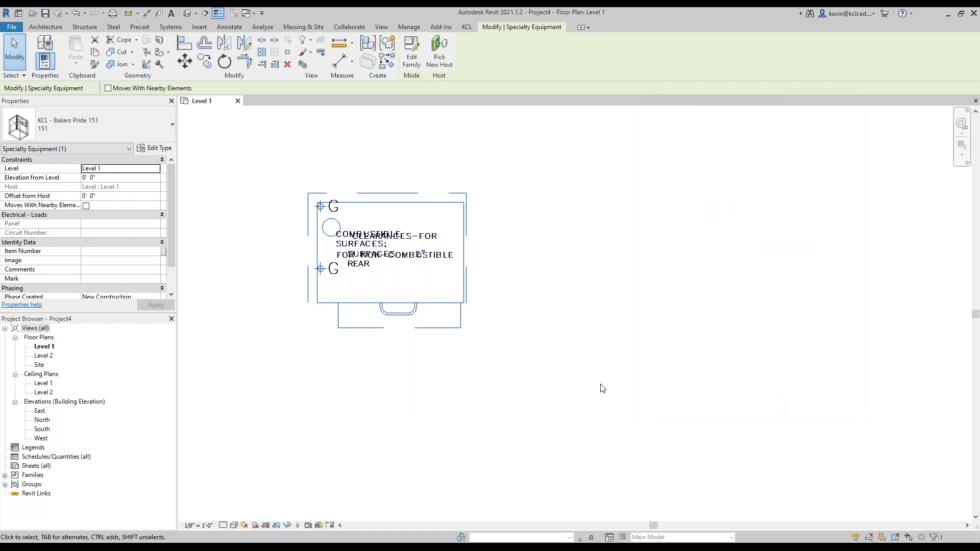
- Open the South elevation and zoom in on the Bakers Pride oven's front
{"action": "double_click", "coordinate": [41, 429]}
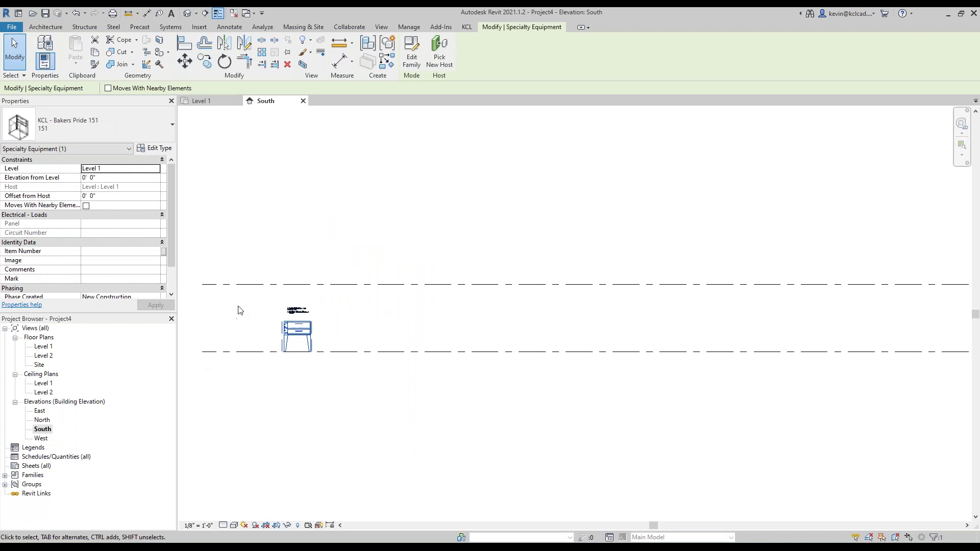
{"action": "scroll", "coordinate": [249, 345], "scroll_direction": "up", "scroll_amount": 5}
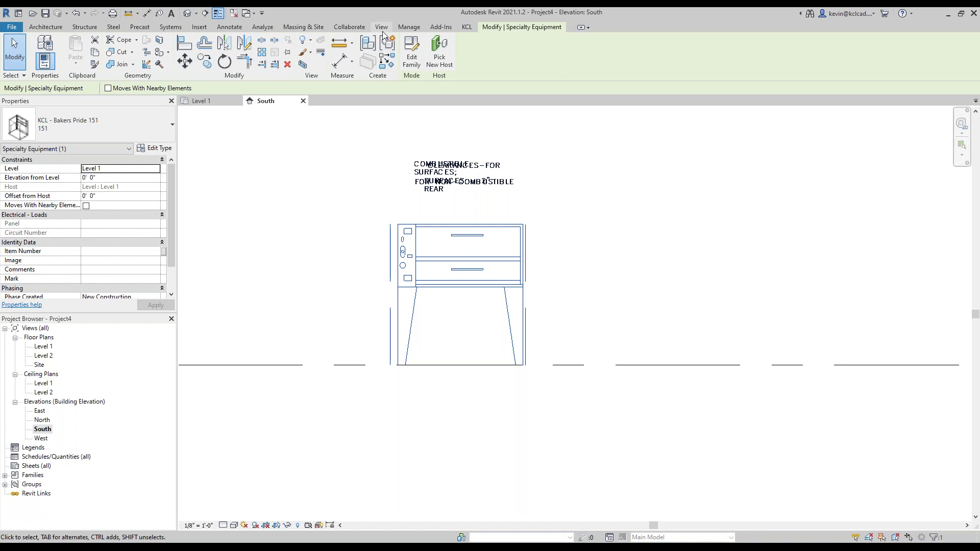
{"action": "left_click", "coordinate": [382, 28]}
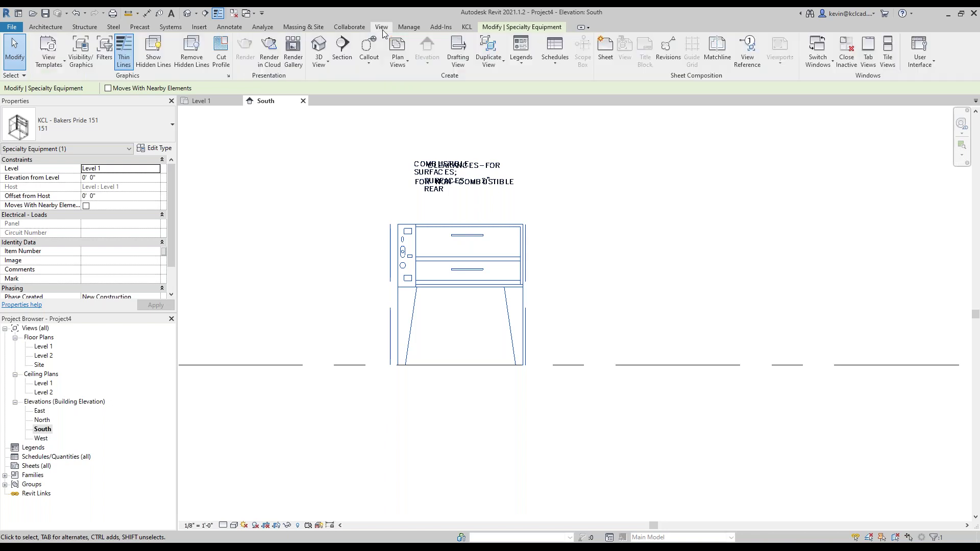
- In Visibility/Graphic Overrides, hide imported layers 700, 206-KCL-DS and 256-KCL-DS
{"action": "left_click", "coordinate": [85, 64]}
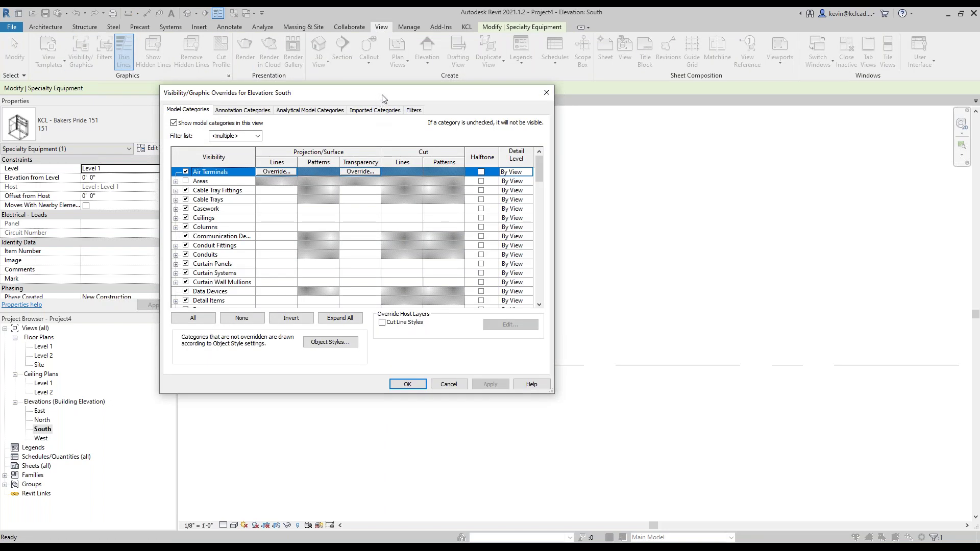
{"action": "left_click_drag", "start_coordinate": [387, 96], "coordinate": [766, 106]}
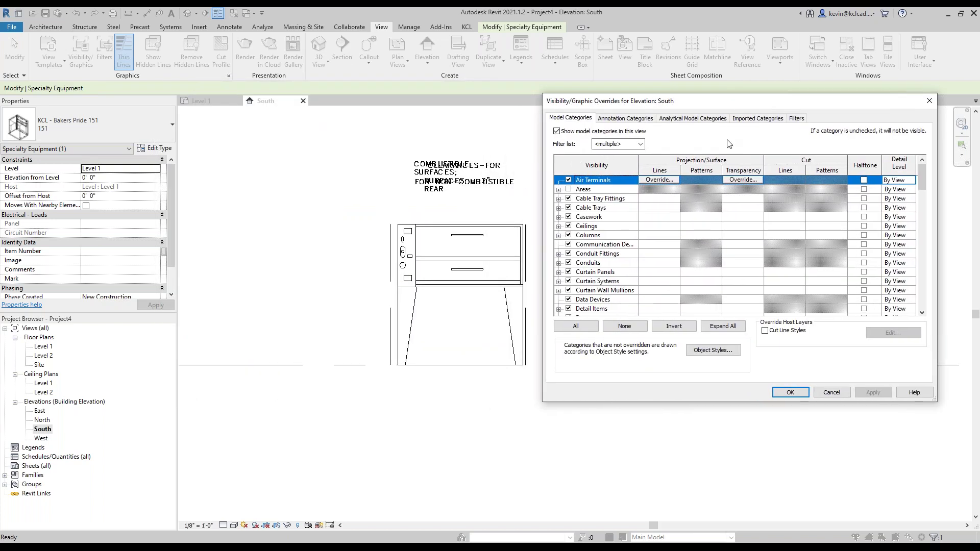
{"action": "left_click", "coordinate": [756, 121]}
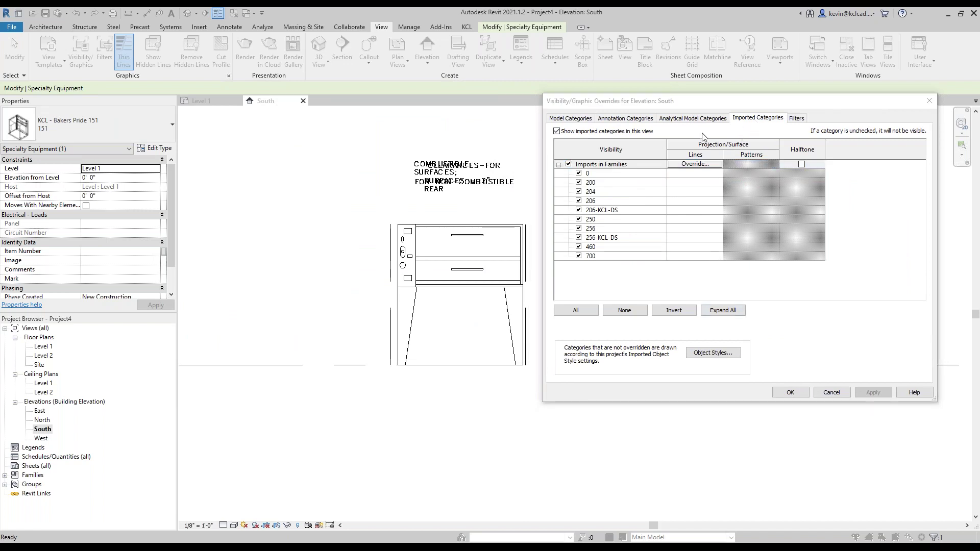
{"action": "left_click", "coordinate": [578, 256]}
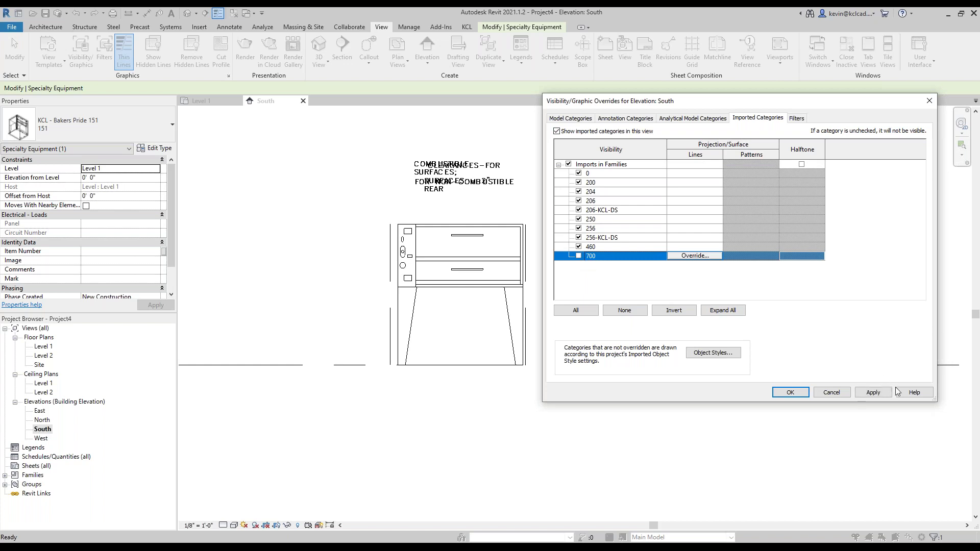
{"action": "left_click", "coordinate": [873, 393]}
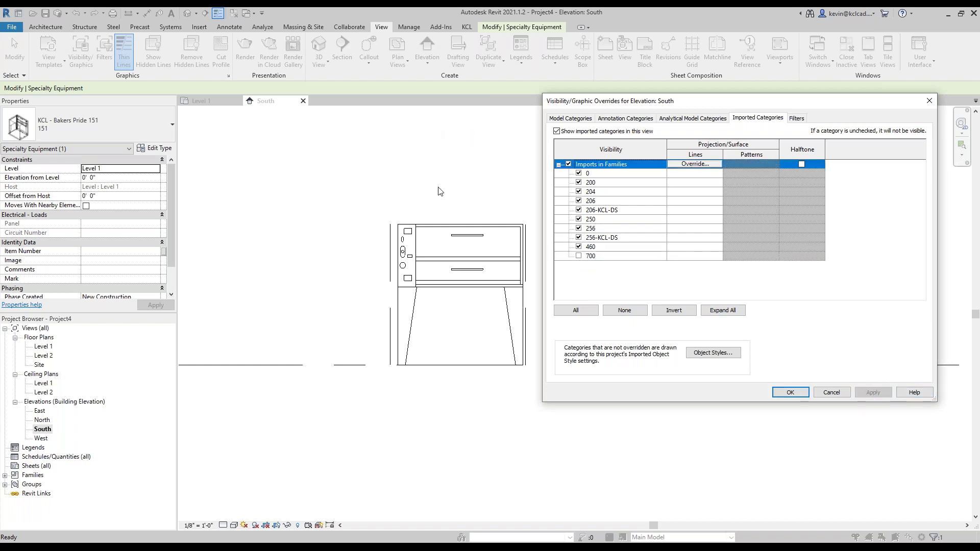
{"action": "left_click", "coordinate": [578, 210]}
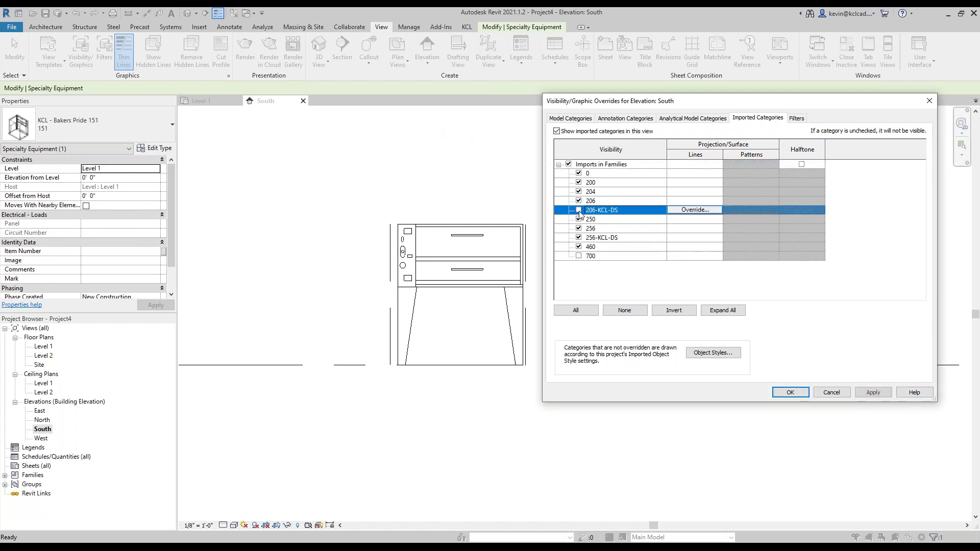
{"action": "left_click", "coordinate": [579, 238]}
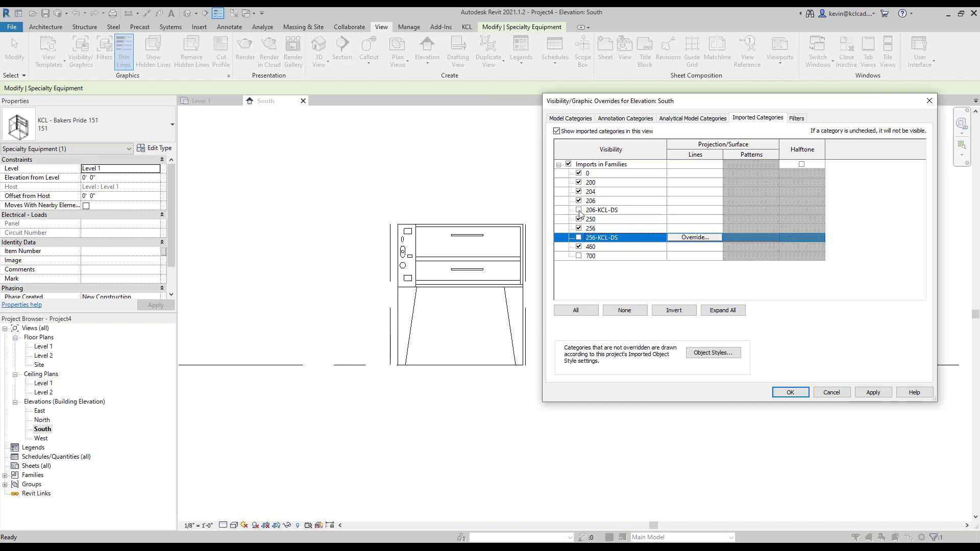
{"action": "left_click", "coordinate": [873, 392]}
{"action": "left_click", "coordinate": [789, 392]}
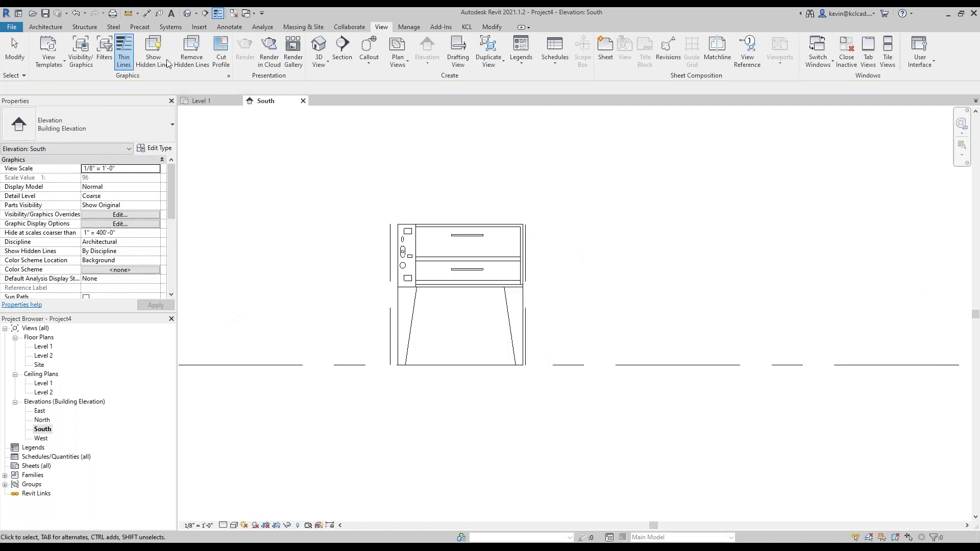
- Hide the imported 256 layer again in the South elevation, then switch to Level 1
{"action": "left_click", "coordinate": [80, 46]}
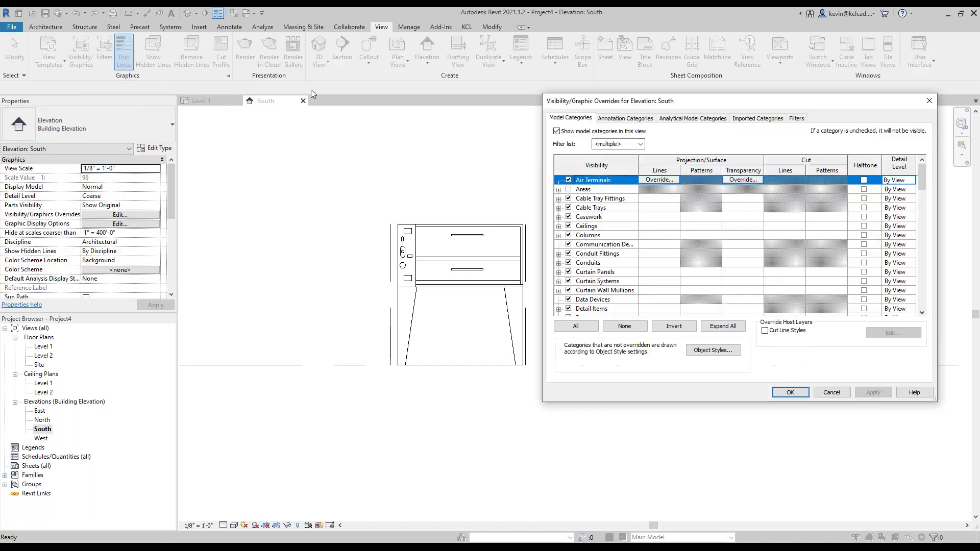
{"action": "left_click", "coordinate": [750, 120]}
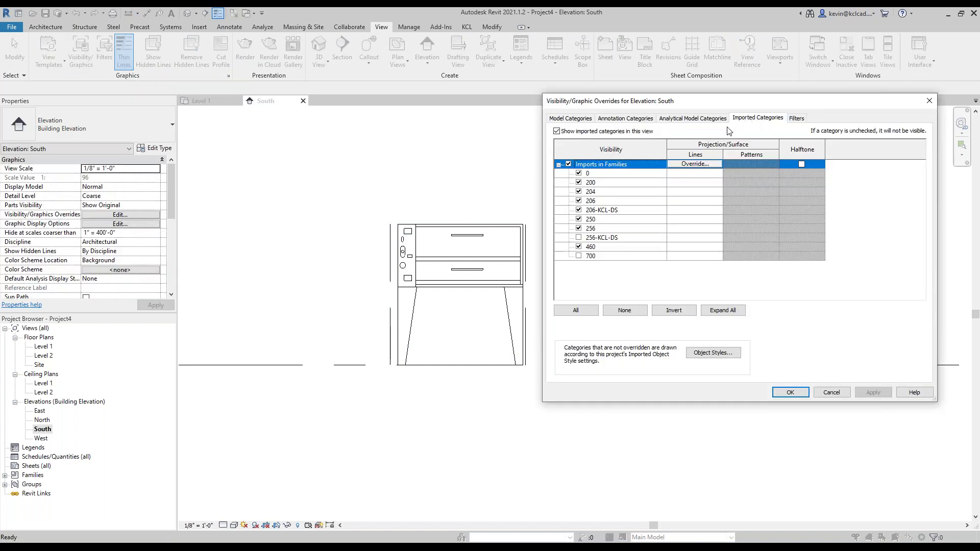
{"action": "left_click", "coordinate": [578, 228]}
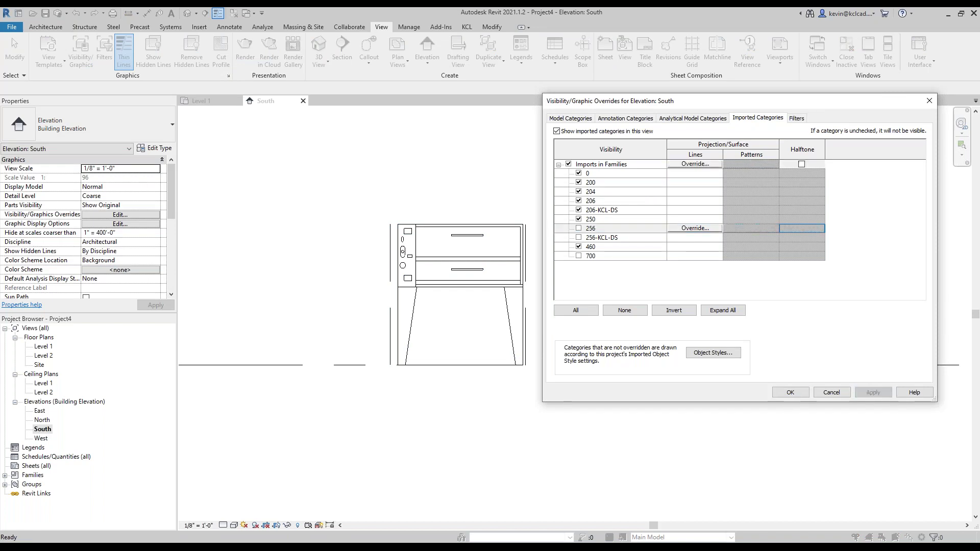
{"action": "left_click", "coordinate": [790, 392]}
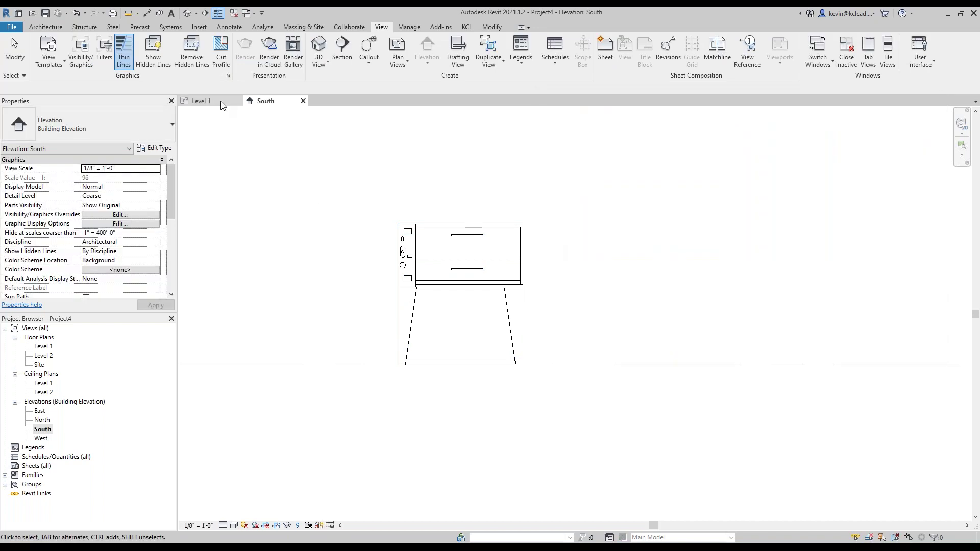
{"action": "left_click", "coordinate": [216, 100]}
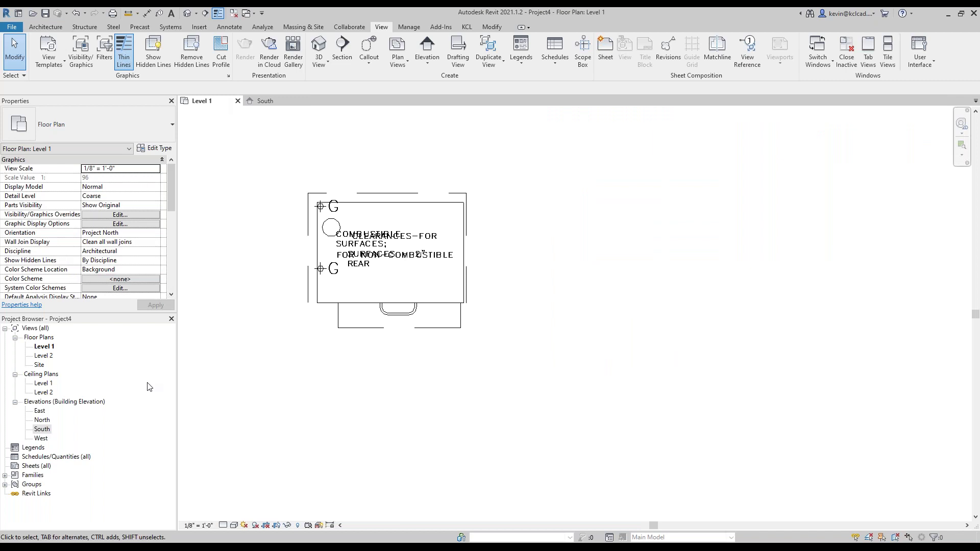
- In the KCL catalog, choose Grindmaster from the G index and select model 70651
{"action": "key", "text": "alt+Tab"}
{"action": "mouse_move", "coordinate": [528, 202]}
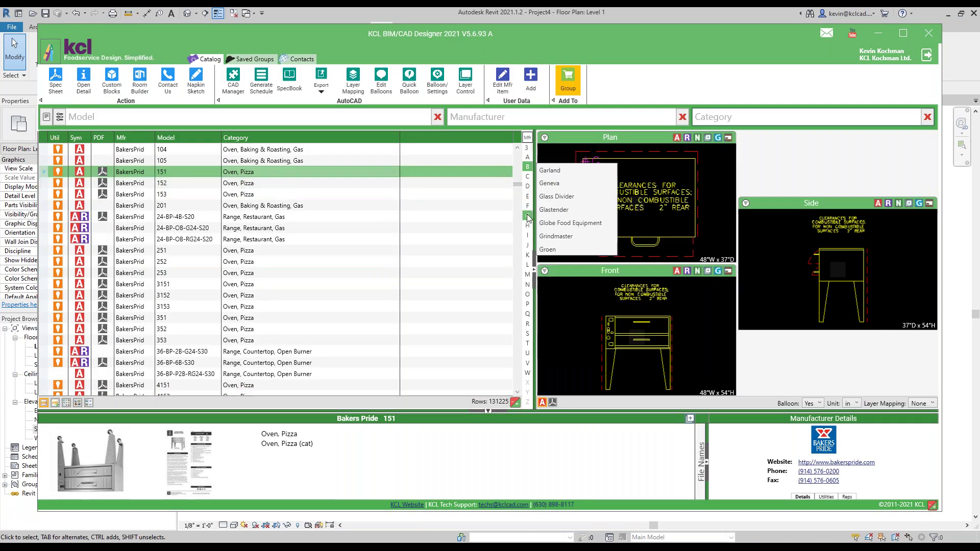
{"action": "left_click", "coordinate": [552, 236]}
{"action": "left_click", "coordinate": [305, 251]}
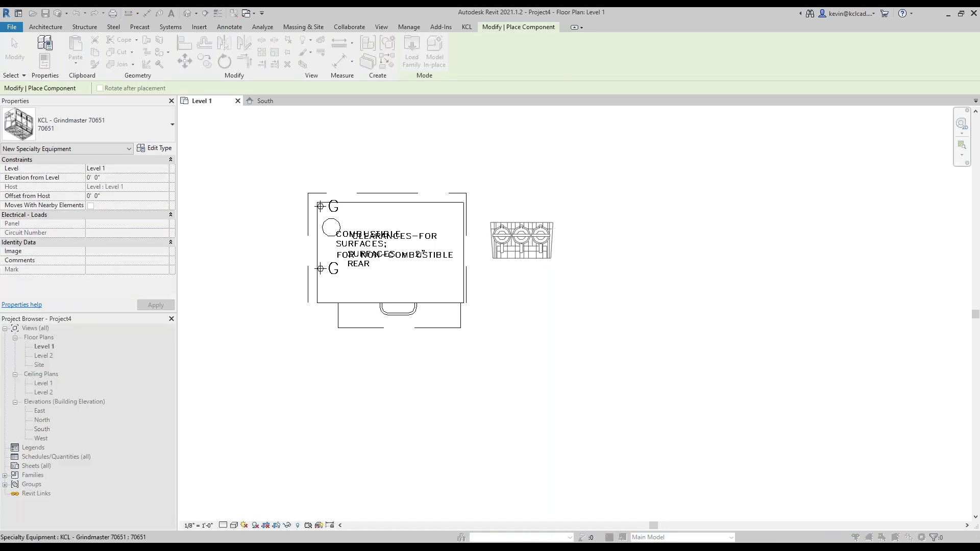
- Place the Grindmaster stand beside the oven, drag it upward in the South elevation, and return to Level 1
{"action": "left_click", "coordinate": [491, 223]}
{"action": "key", "text": "Escape"}
{"action": "key", "text": "Escape"}
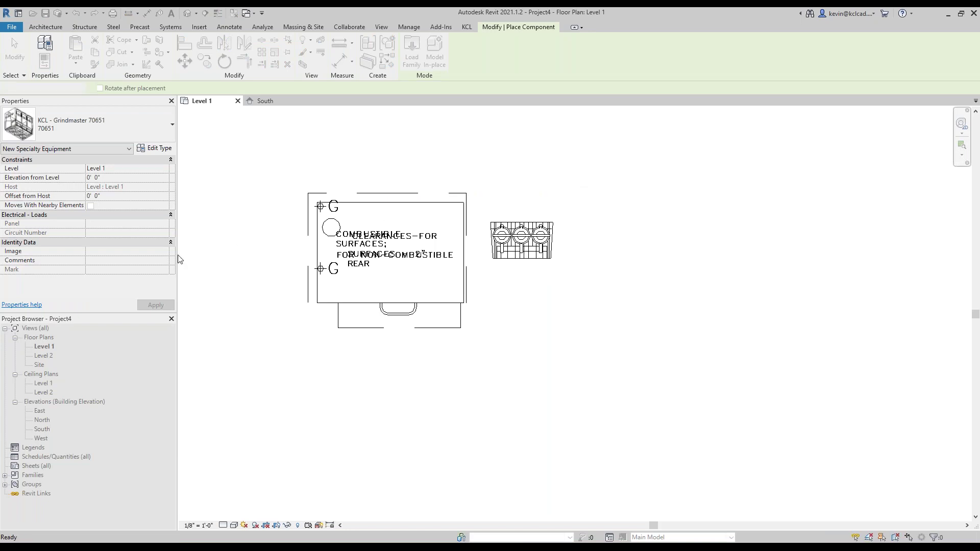
{"action": "double_click", "coordinate": [43, 430]}
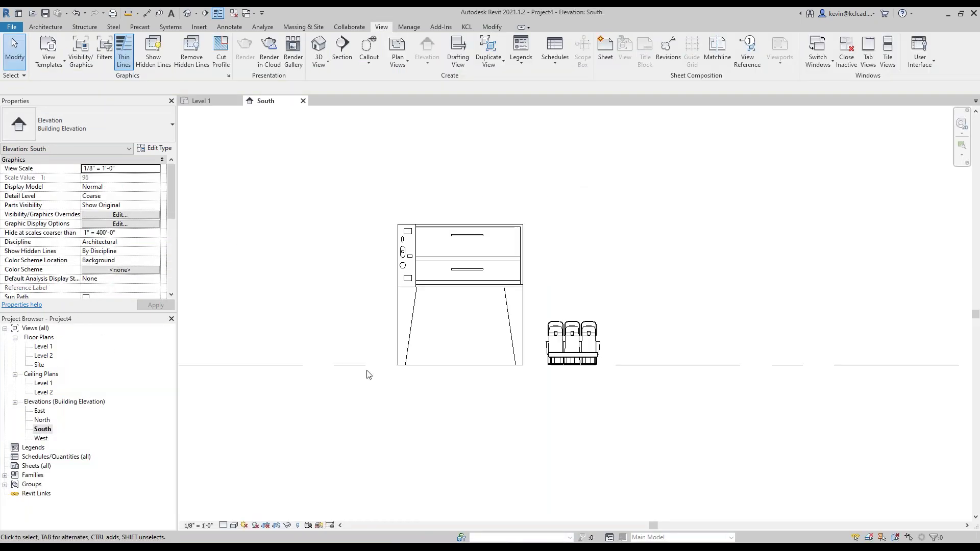
{"action": "left_click_drag", "start_coordinate": [571, 346], "coordinate": [595, 253]}
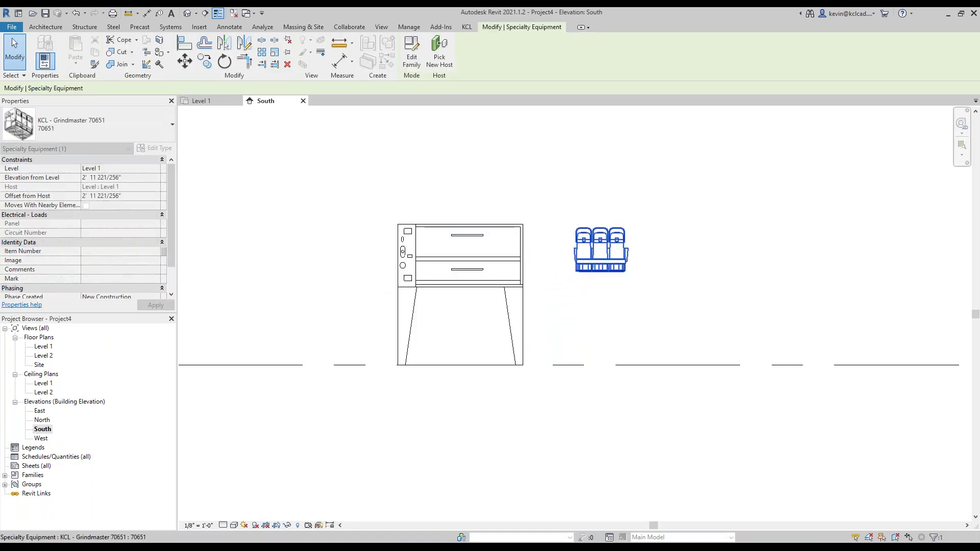
{"action": "double_click", "coordinate": [40, 348]}
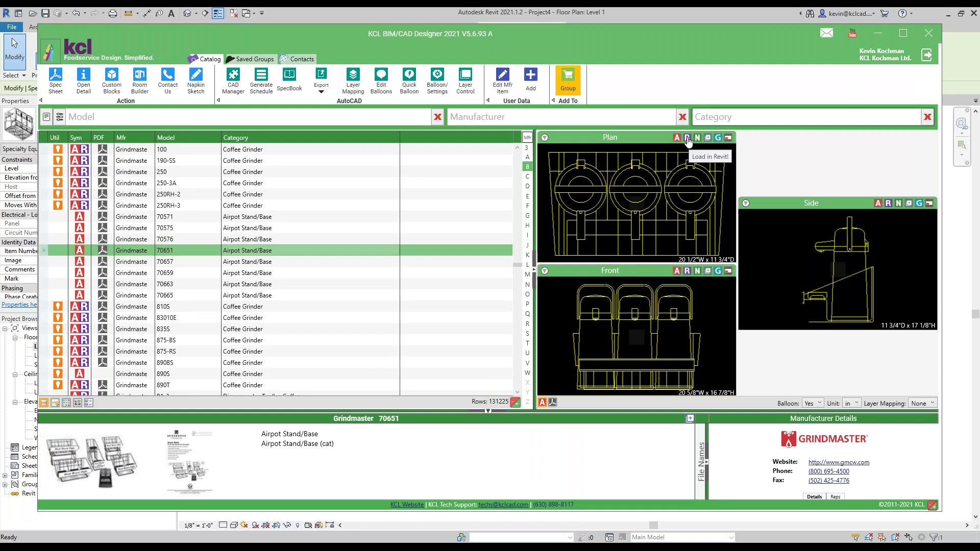
- Load the Grindmaster 70651 Revit family from the Plan preview and close the KCL catalog
{"action": "left_click", "coordinate": [687, 139]}
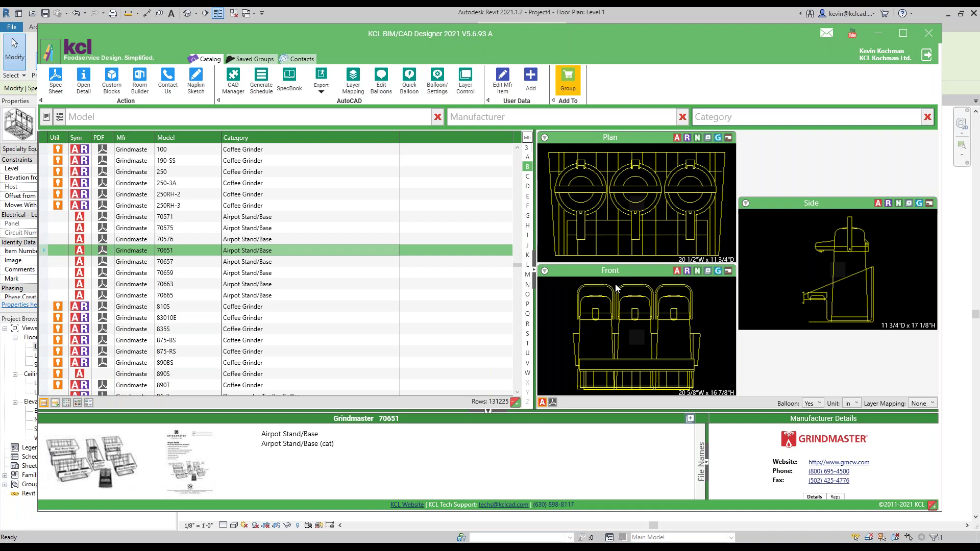
{"action": "double_click", "coordinate": [616, 288]}
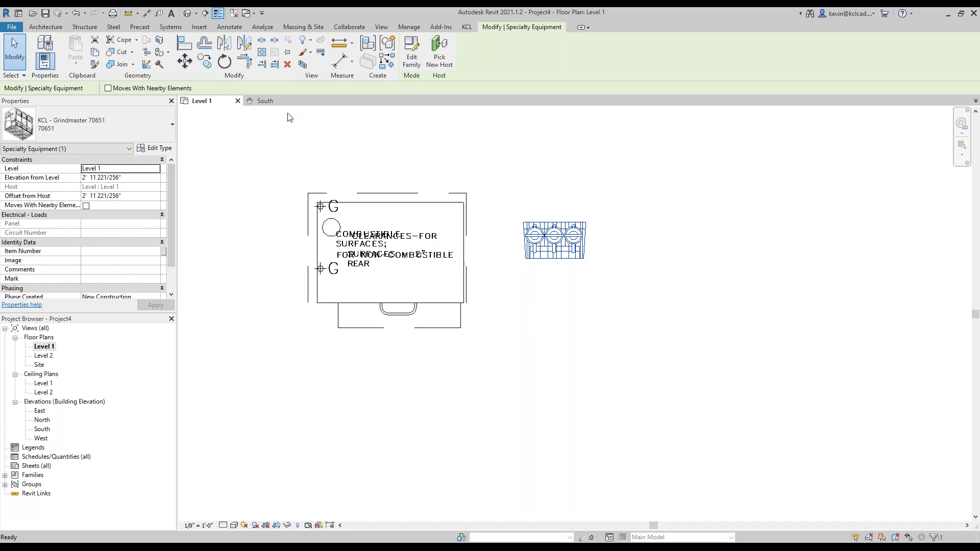
- Open the Default 3D View and zoom to frame the oven and Grindmaster stand
{"action": "left_click", "coordinate": [381, 27]}
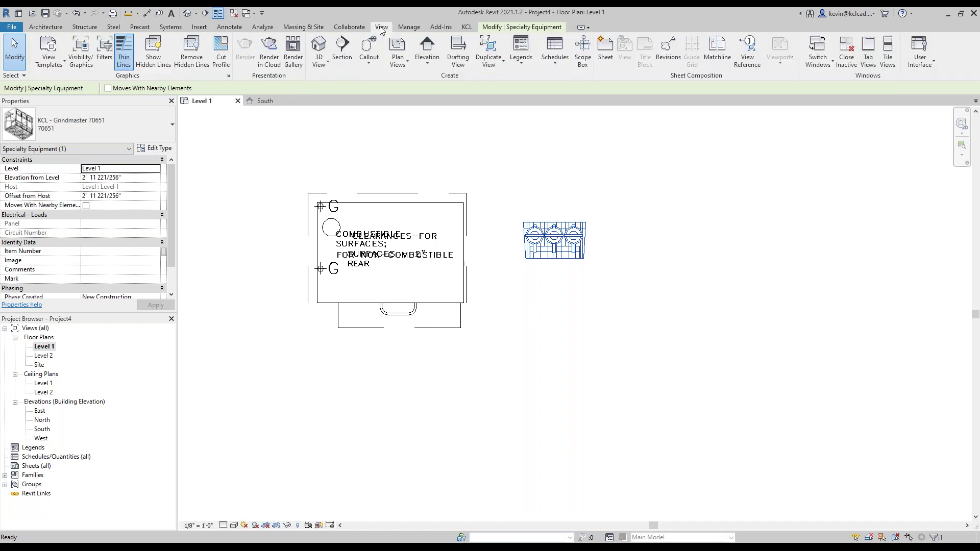
{"action": "left_click", "coordinate": [322, 61]}
{"action": "left_click", "coordinate": [332, 80]}
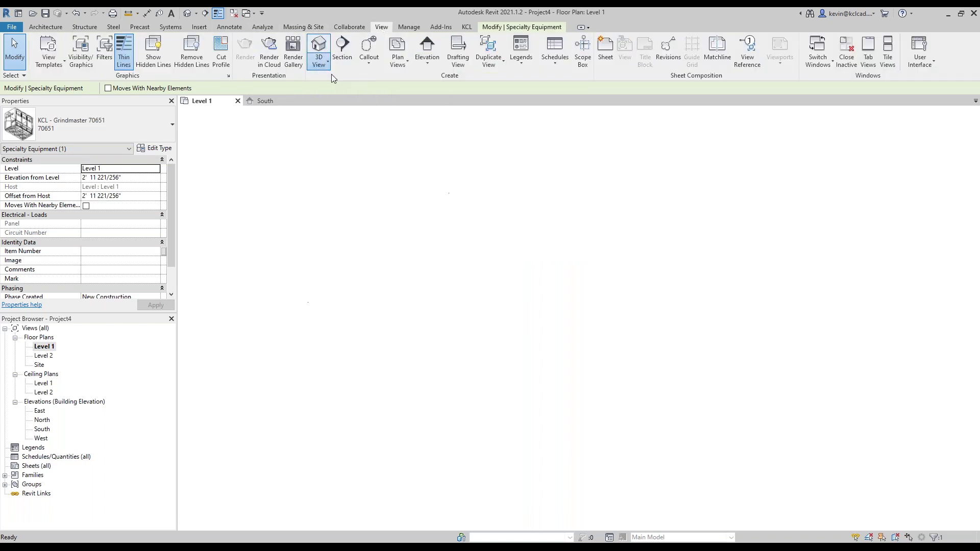
{"action": "scroll", "coordinate": [501, 202], "scroll_direction": "up", "scroll_amount": 5}
{"action": "scroll", "coordinate": [500, 202], "scroll_direction": "up", "scroll_amount": 4}
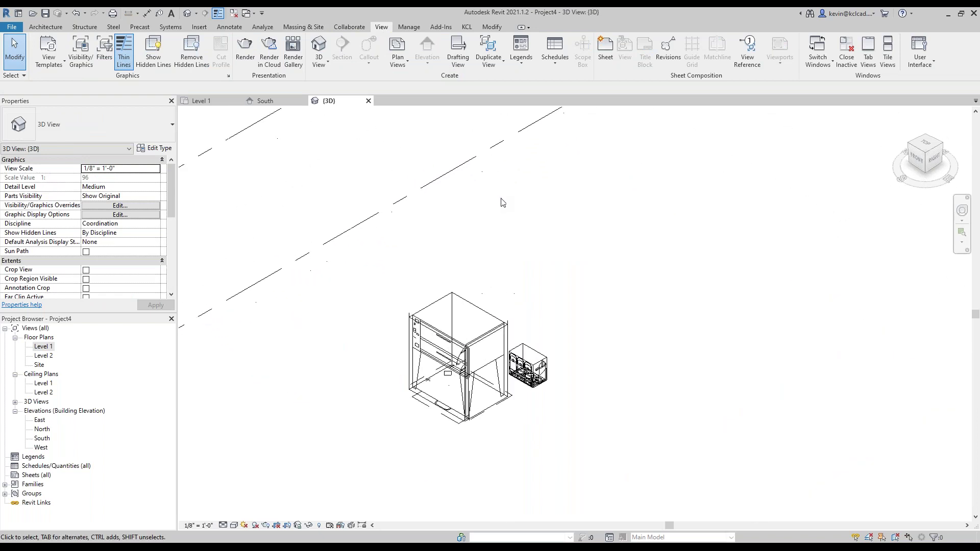
{"action": "scroll", "coordinate": [377, 385], "scroll_direction": "up", "scroll_amount": 3}
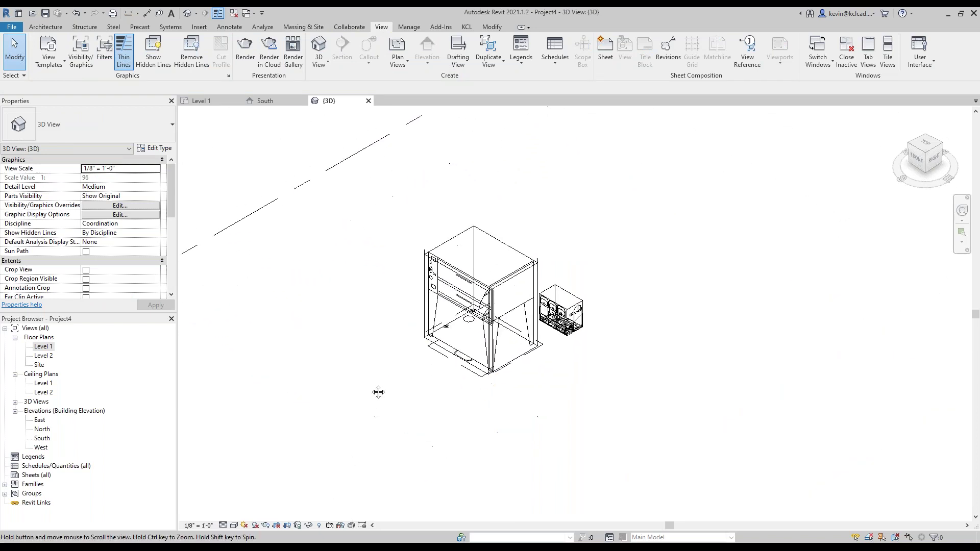
{"action": "scroll", "coordinate": [623, 292], "scroll_direction": "up", "scroll_amount": 4}
{"action": "scroll", "coordinate": [624, 291], "scroll_direction": "down", "scroll_amount": 1}
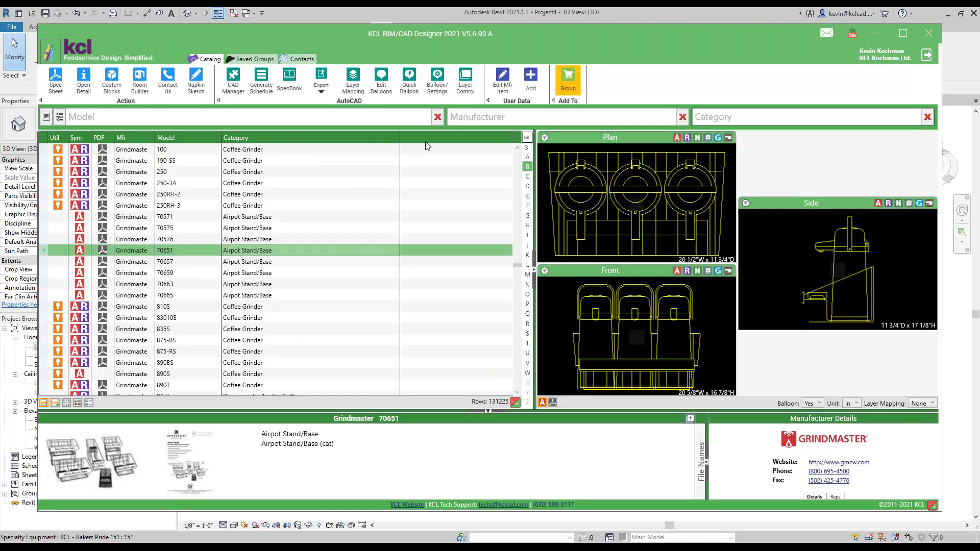
- Search the catalog for 'alto', select the Alto-Shaam 1000-MH2-1 cabinet and load it into Revit
{"action": "left_click", "coordinate": [481, 115]}
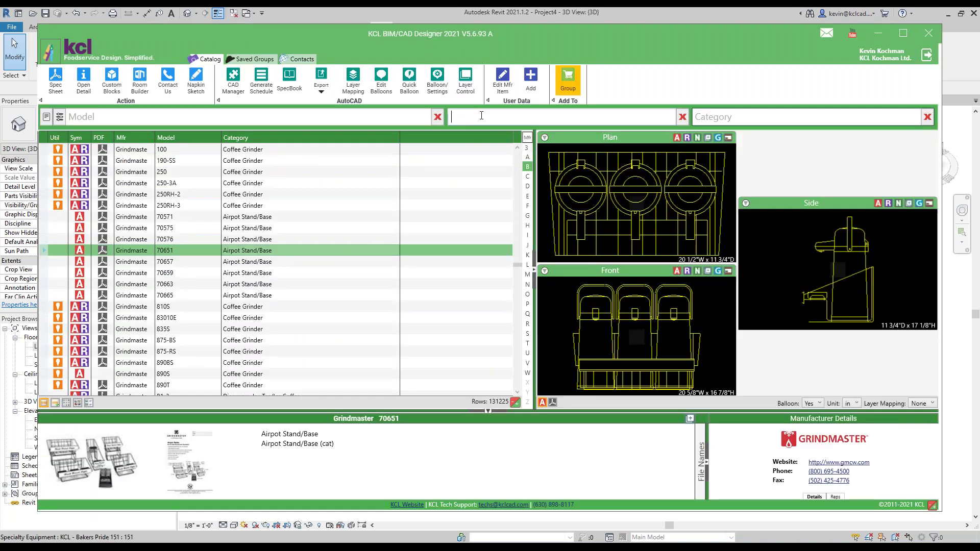
{"action": "type", "text": "alto"}
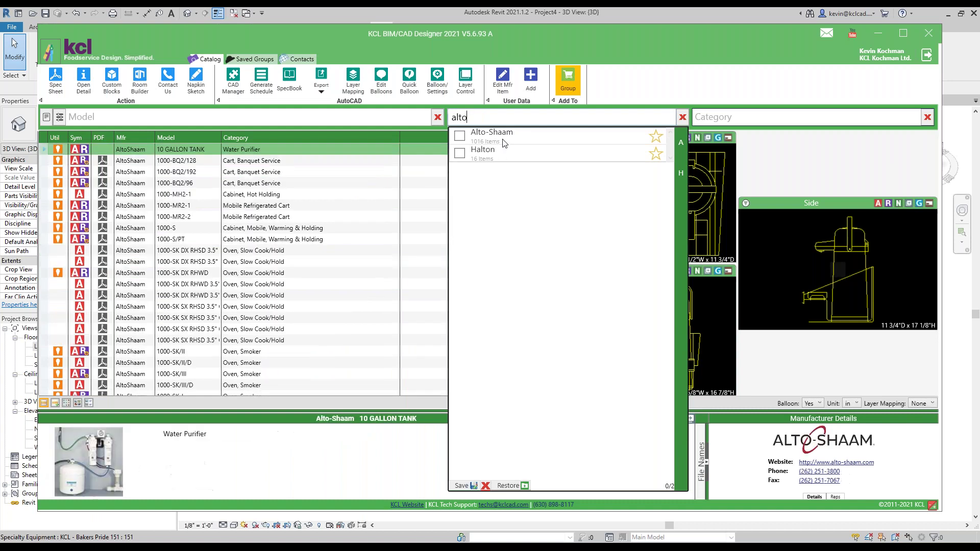
{"action": "left_click", "coordinate": [503, 134]}
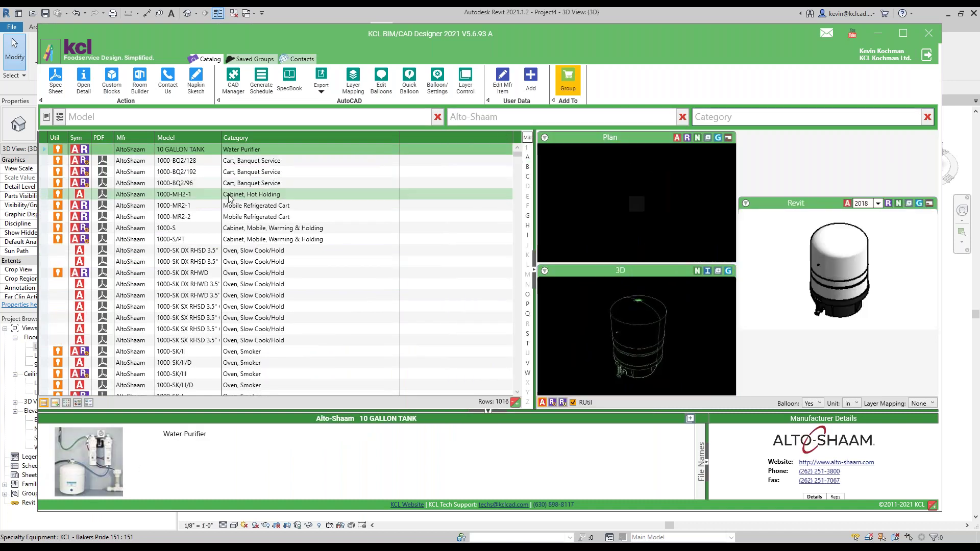
{"action": "left_click", "coordinate": [306, 195]}
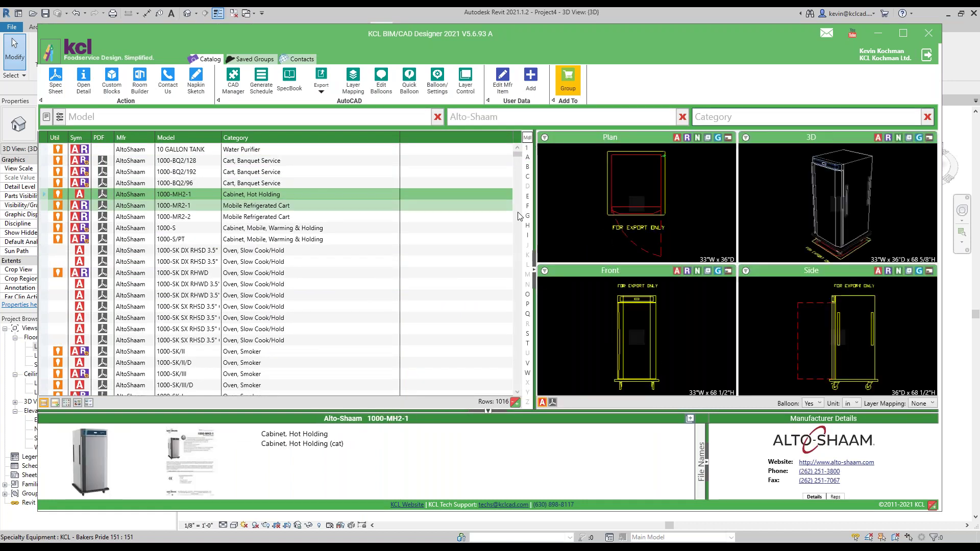
{"action": "left_click", "coordinate": [888, 139]}
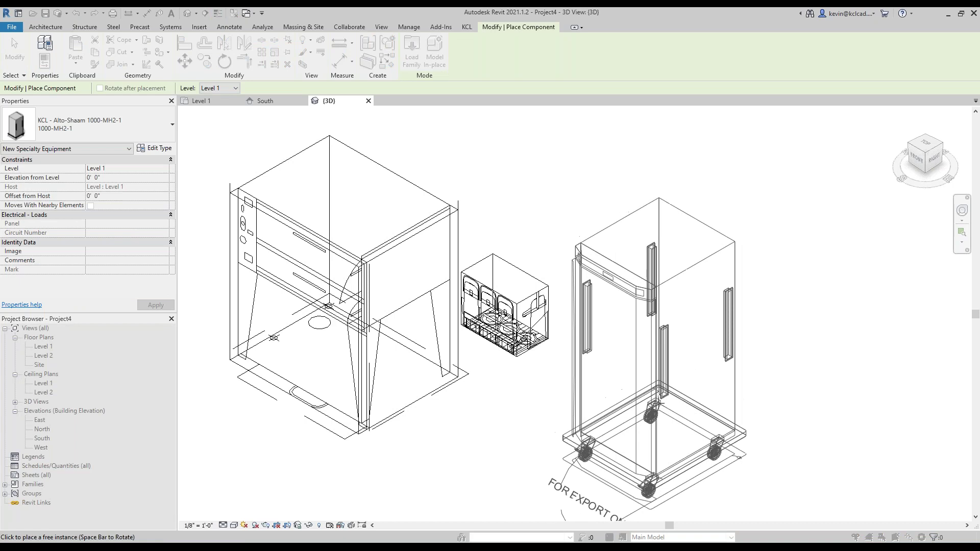
- Place the Alto-Shaam cabinet to the right of the Grindmaster stand and end placement
{"action": "scroll", "coordinate": [645, 413], "scroll_direction": "down", "scroll_amount": 3}
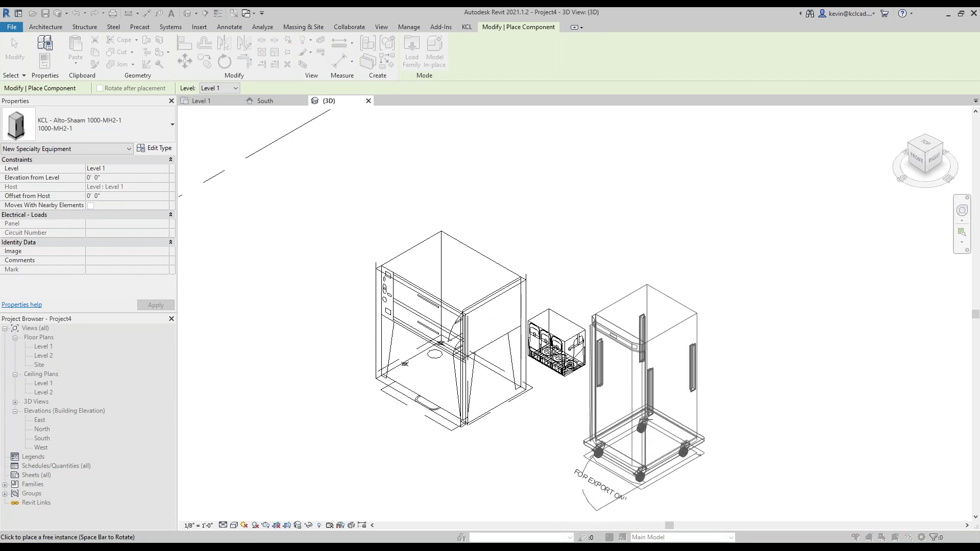
{"action": "left_click", "coordinate": [647, 420]}
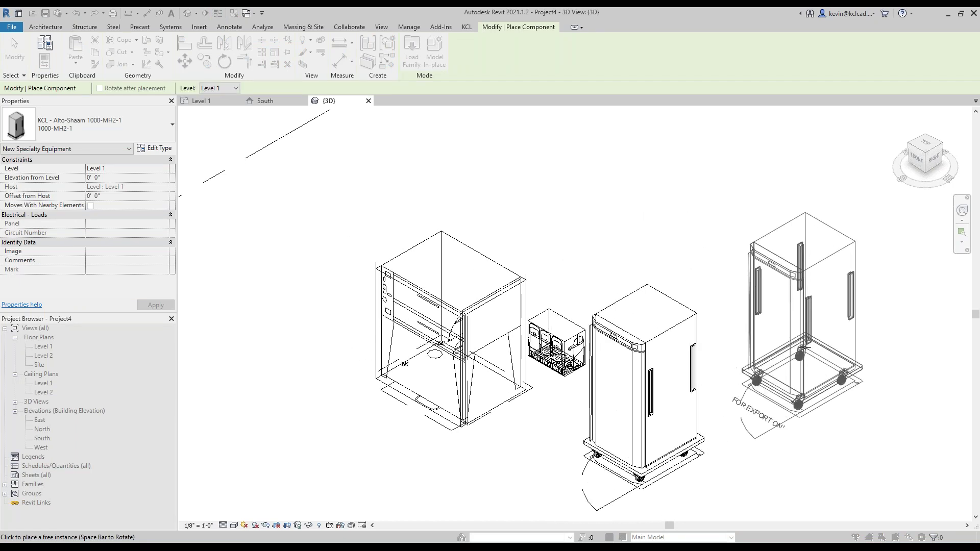
{"action": "key", "text": "Escape"}
{"action": "key", "text": "Escape"}
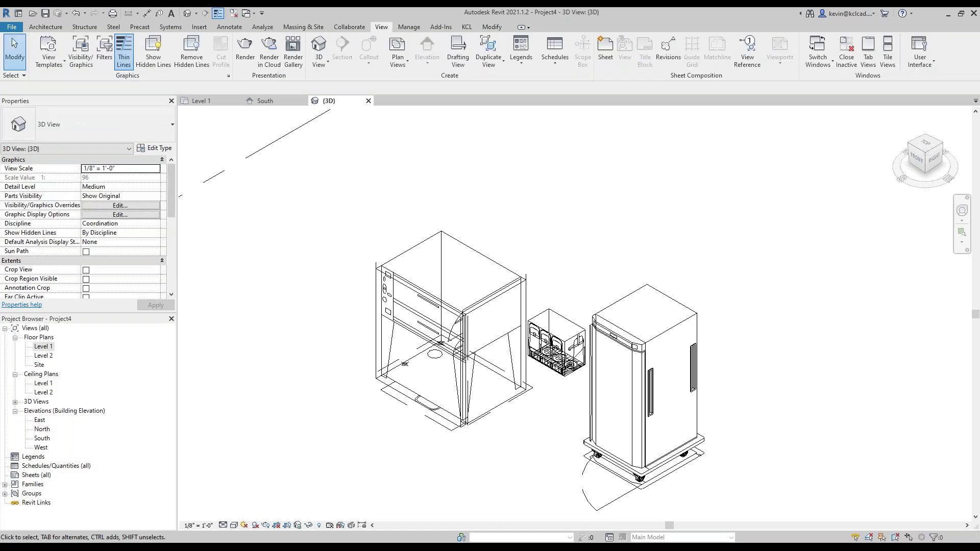
- Review the cabinet's type properties without changes and pan to center the equipment
{"action": "scroll", "coordinate": [845, 448], "scroll_direction": "up", "scroll_amount": 2}
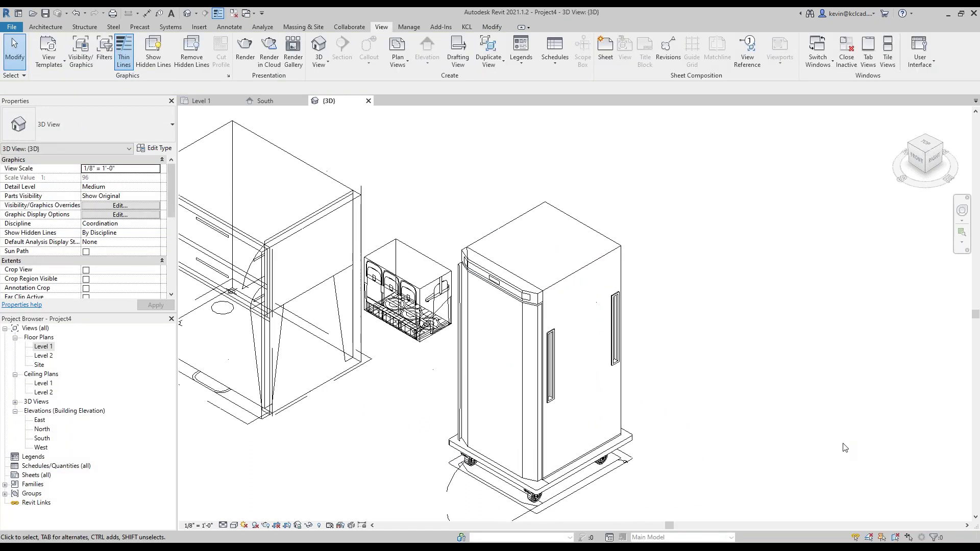
{"action": "left_click", "coordinate": [560, 278]}
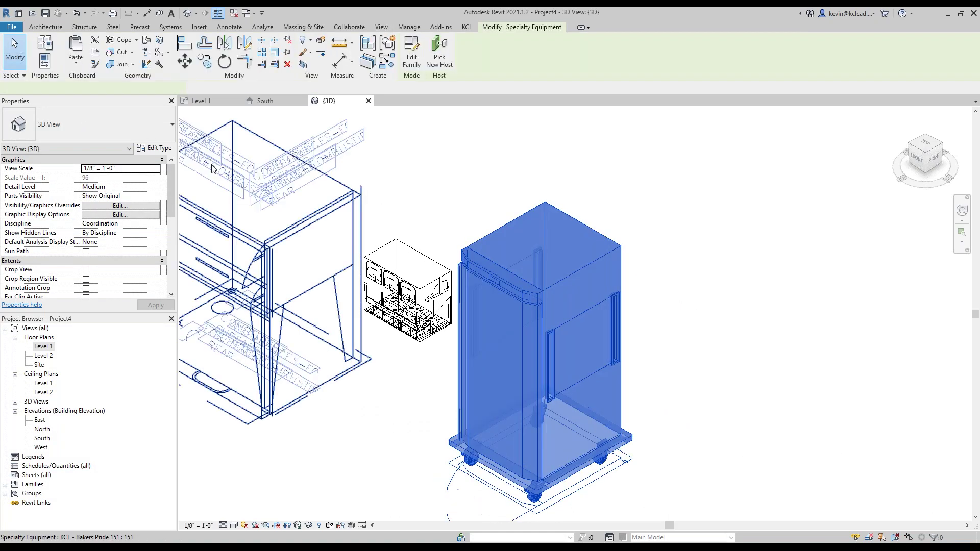
{"action": "left_click", "coordinate": [156, 148]}
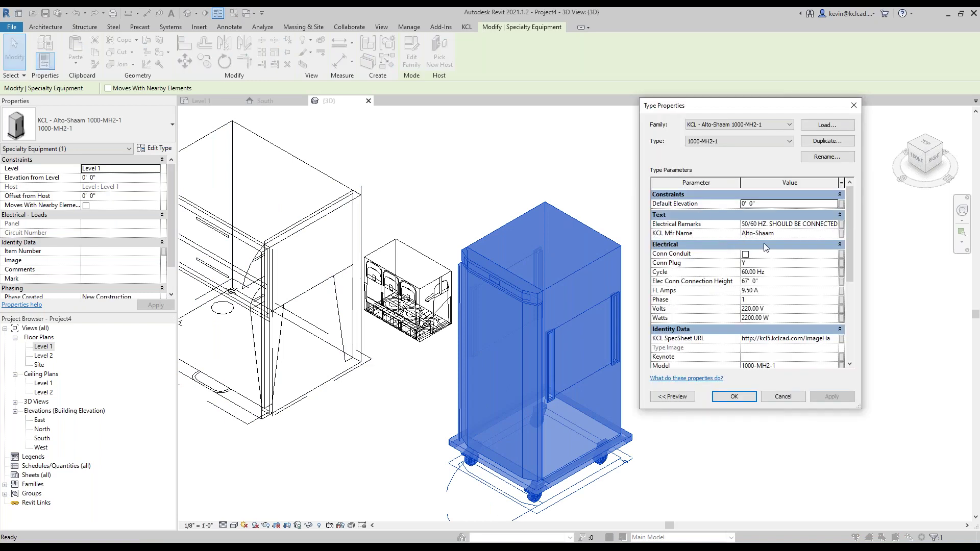
{"action": "left_click", "coordinate": [783, 397]}
{"action": "middle_click_drag", "start_coordinate": [345, 432], "coordinate": [450, 388]}
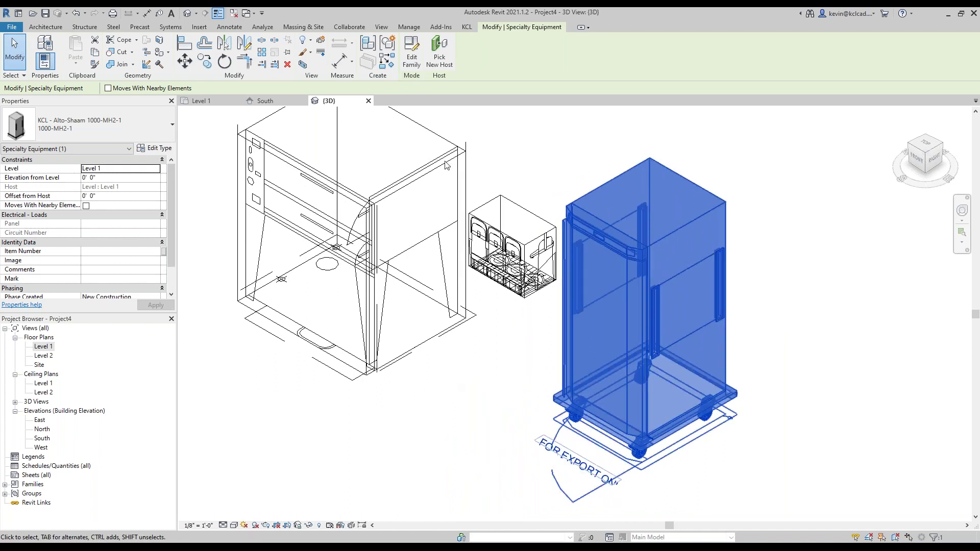
- In Visibility/Graphics Imports in Families, hide layers 200, 200-2D-ONLY, 204 and 204-2D-ONLY, then apply
{"action": "left_click", "coordinate": [382, 28]}
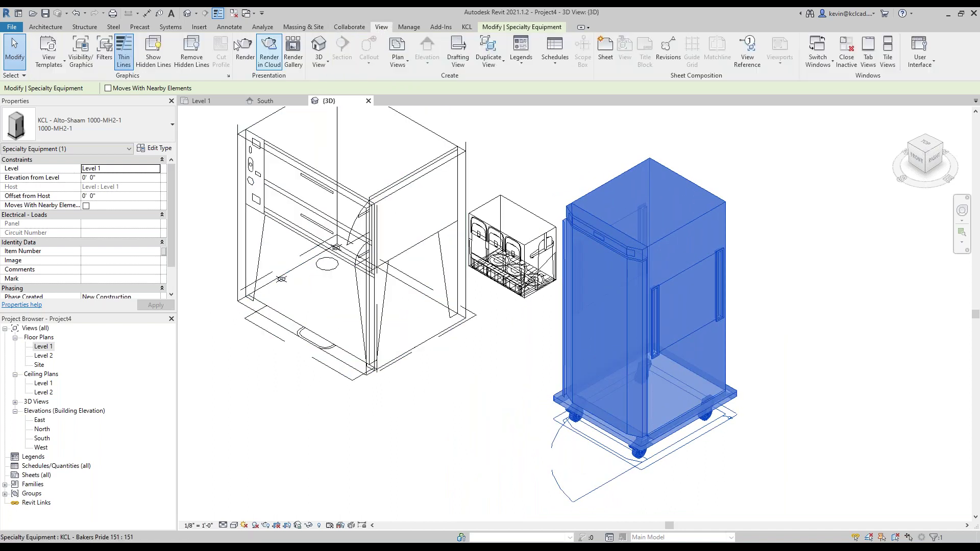
{"action": "left_click", "coordinate": [81, 50]}
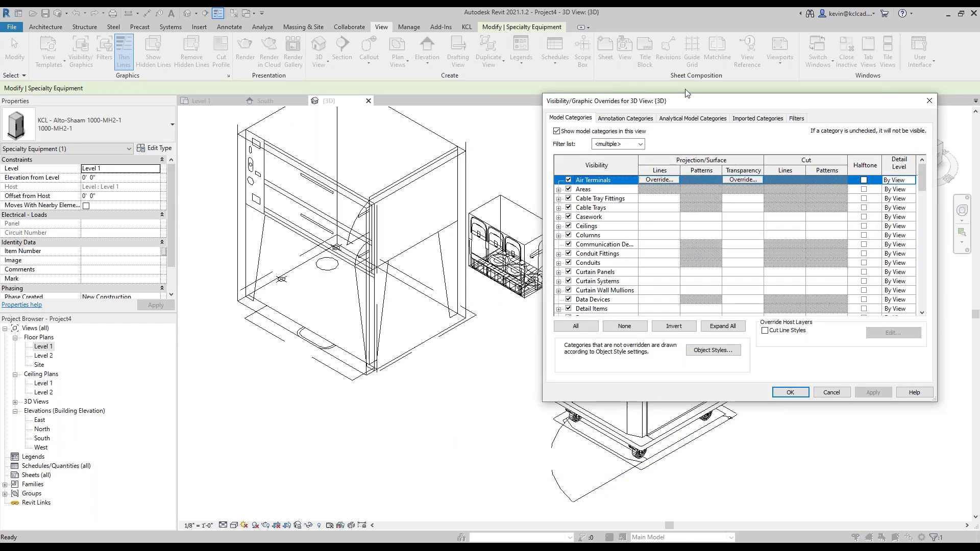
{"action": "left_click", "coordinate": [757, 119]}
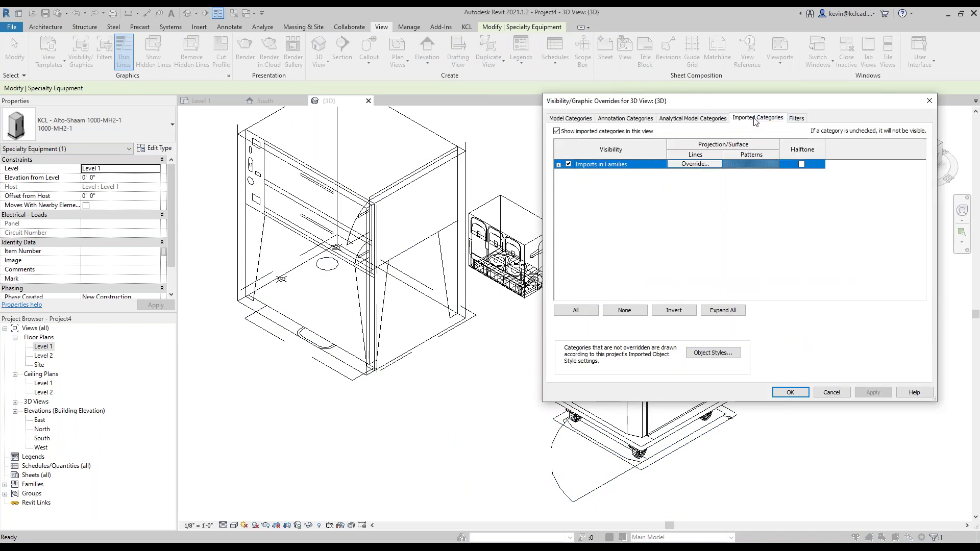
{"action": "left_click", "coordinate": [558, 164]}
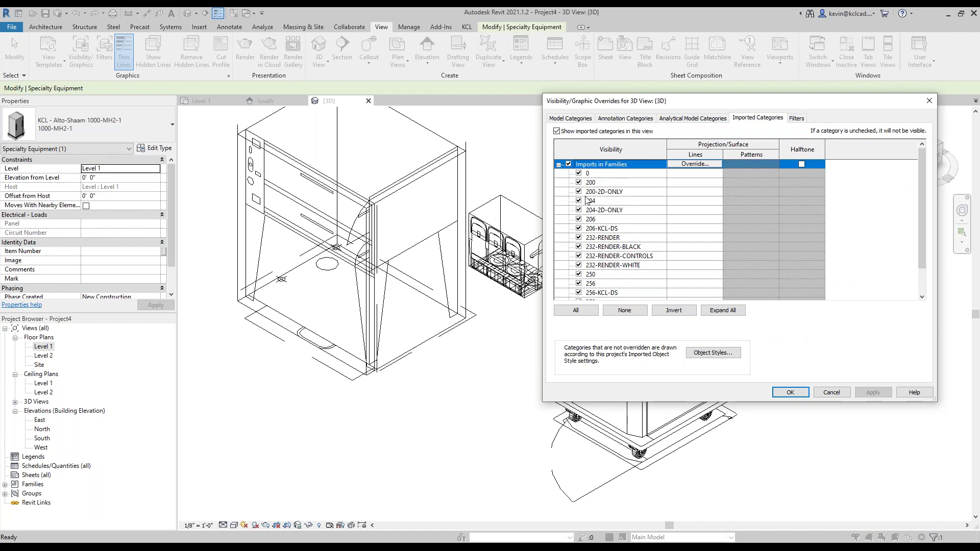
{"action": "left_click", "coordinate": [578, 192]}
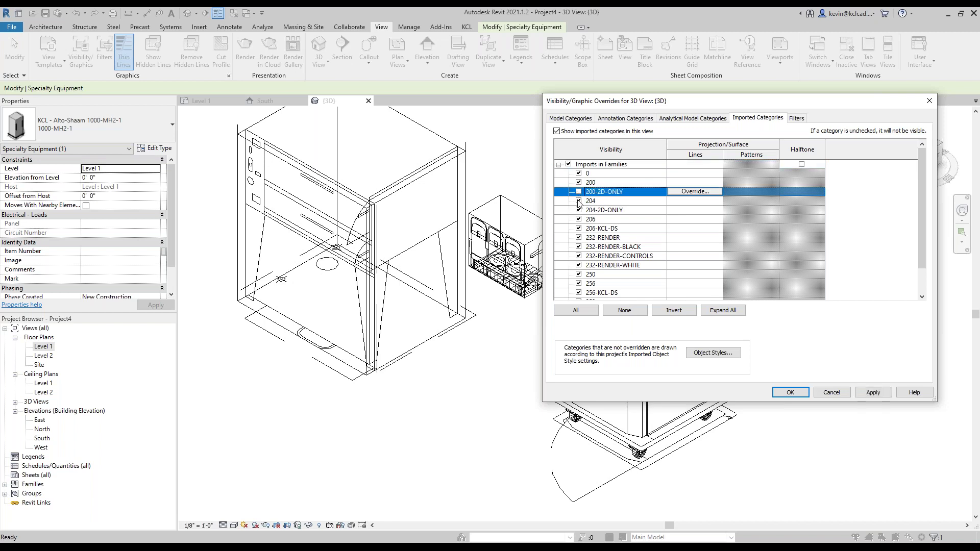
{"action": "left_click", "coordinate": [578, 201]}
{"action": "left_click", "coordinate": [578, 210]}
{"action": "left_click", "coordinate": [578, 182]}
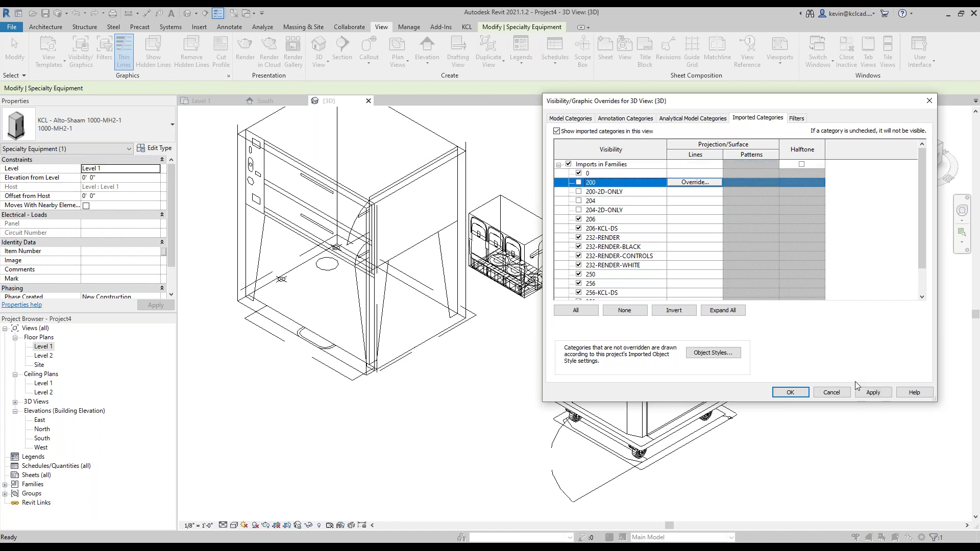
{"action": "left_click", "coordinate": [872, 392]}
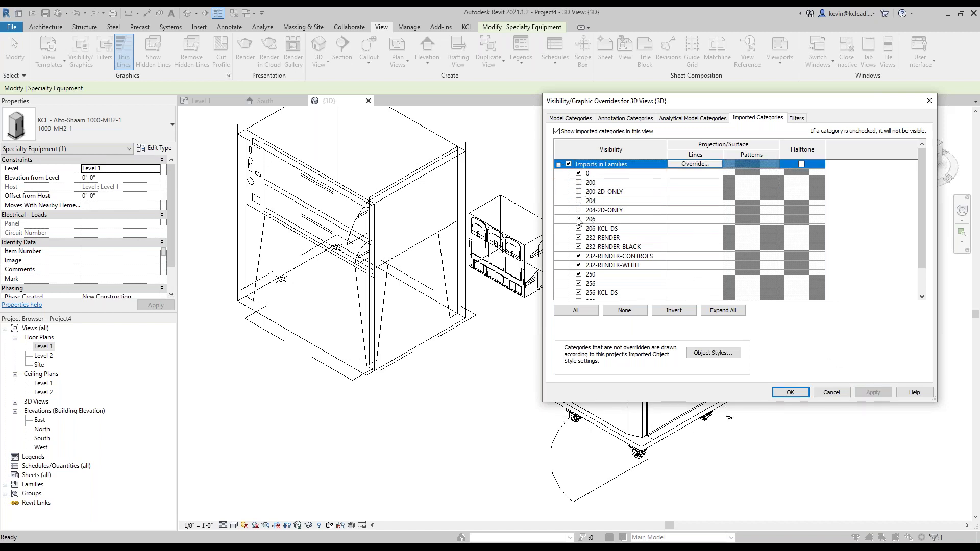
- Also hide layers 206 and 206-KCL-DS, apply, and close the visibility overrides
{"action": "left_click", "coordinate": [578, 219]}
{"action": "left_click", "coordinate": [578, 228]}
{"action": "left_click", "coordinate": [872, 392]}
{"action": "left_click_drag", "start_coordinate": [779, 105], "coordinate": [979, 105]}
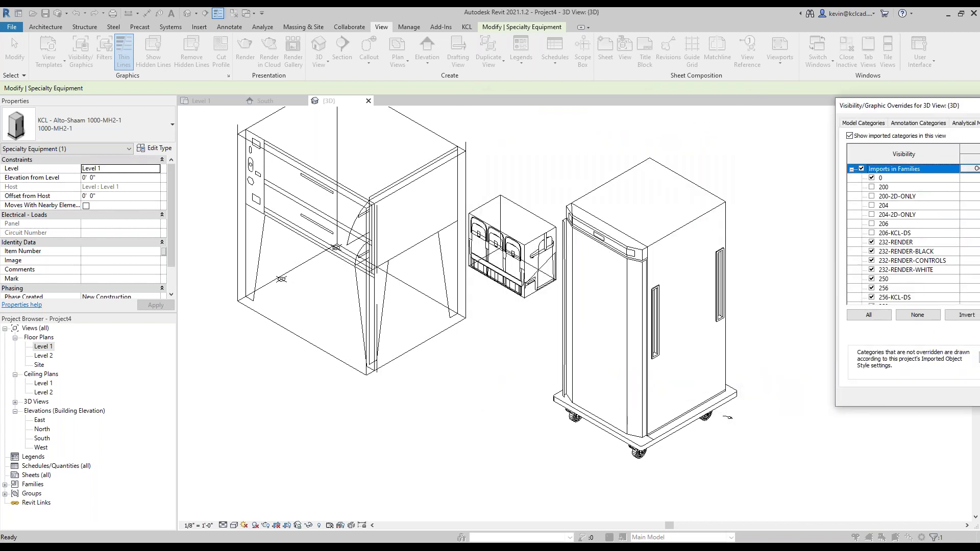
{"action": "left_click", "coordinate": [236, 527]}
{"action": "key", "text": "Escape"}
- Deselect the equipment and set the 3D view's visual style to Shaded, zooming to inspect
{"action": "left_click", "coordinate": [378, 479]}
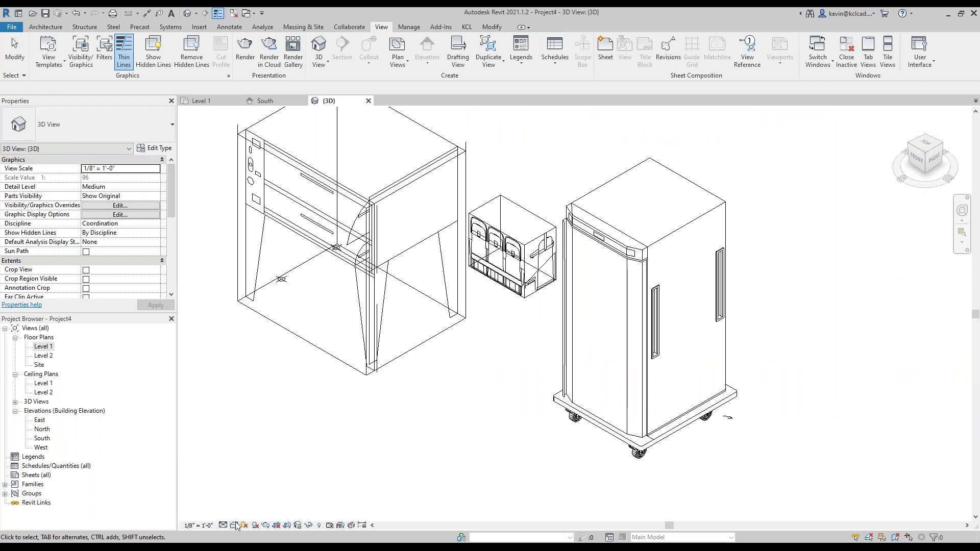
{"action": "left_click", "coordinate": [234, 525]}
{"action": "left_click", "coordinate": [261, 496]}
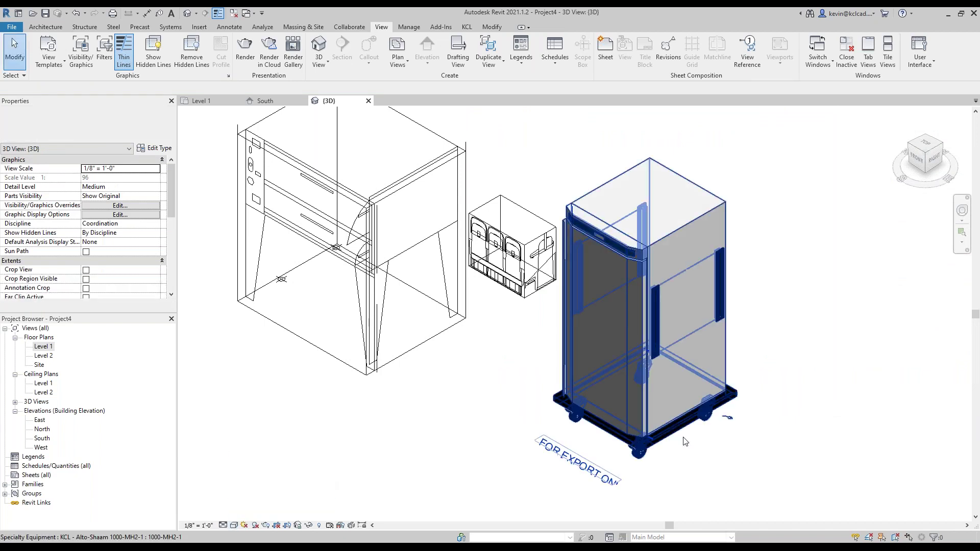
{"action": "scroll", "coordinate": [694, 454], "scroll_direction": "up", "scroll_amount": 4}
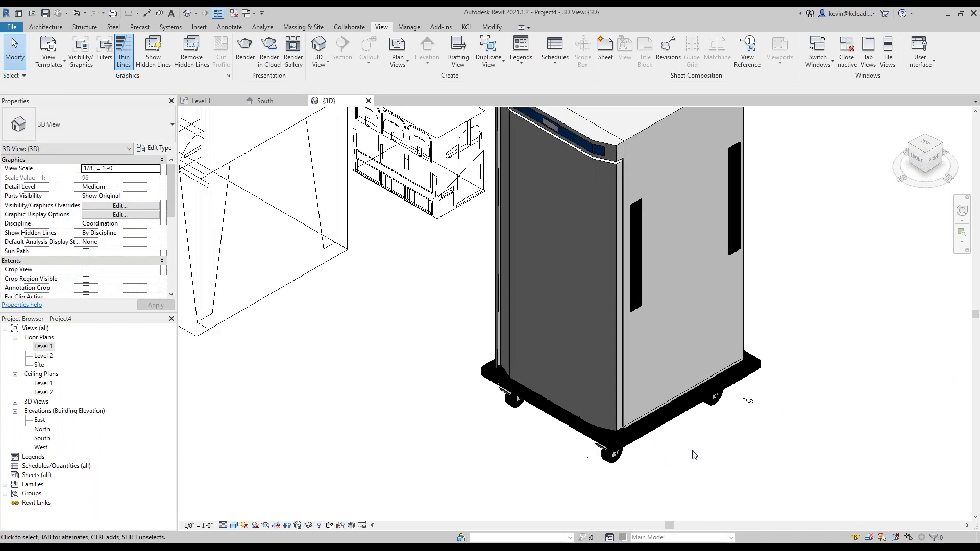
{"action": "scroll", "coordinate": [694, 454], "scroll_direction": "down", "scroll_amount": 3}
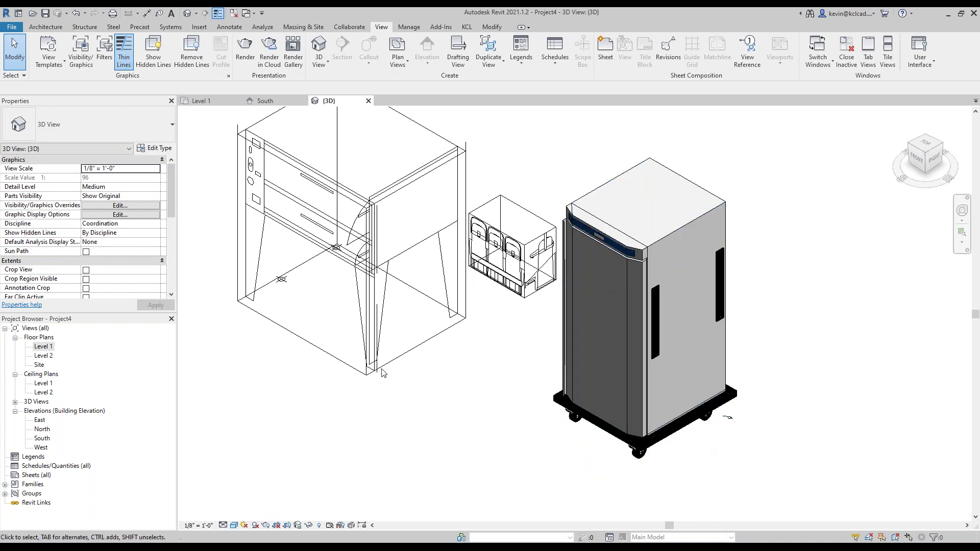
{"action": "scroll", "coordinate": [486, 401], "scroll_direction": "down", "scroll_amount": 1}
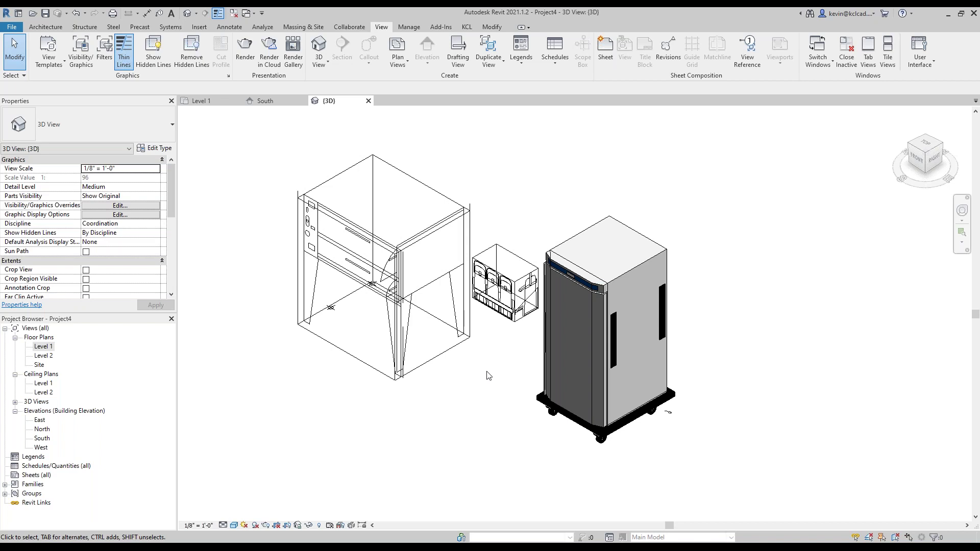
{"action": "scroll", "coordinate": [488, 376], "scroll_direction": "down", "scroll_amount": 1}
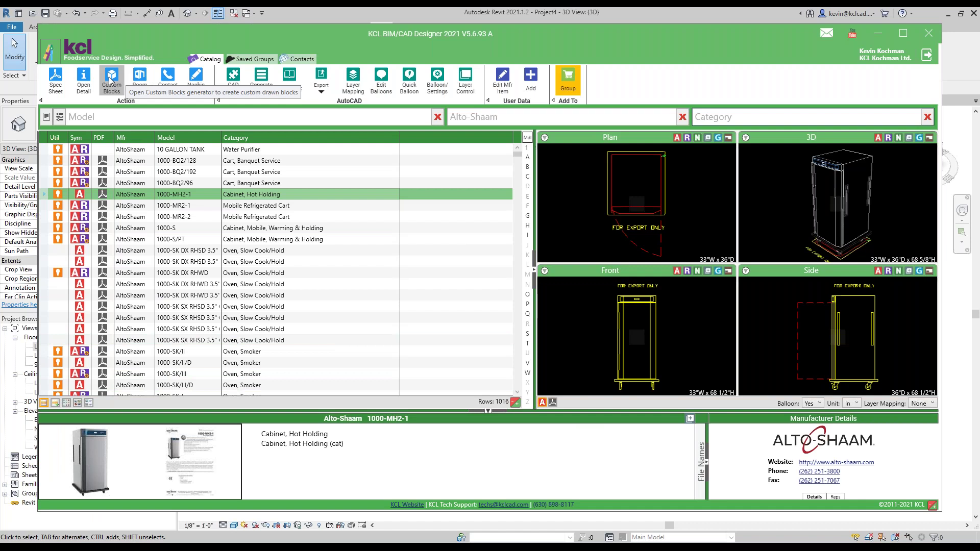
- In Custom Blocks, filter the list for 'table' and choose Dishtable, L-Shaped
{"action": "left_click", "coordinate": [111, 80]}
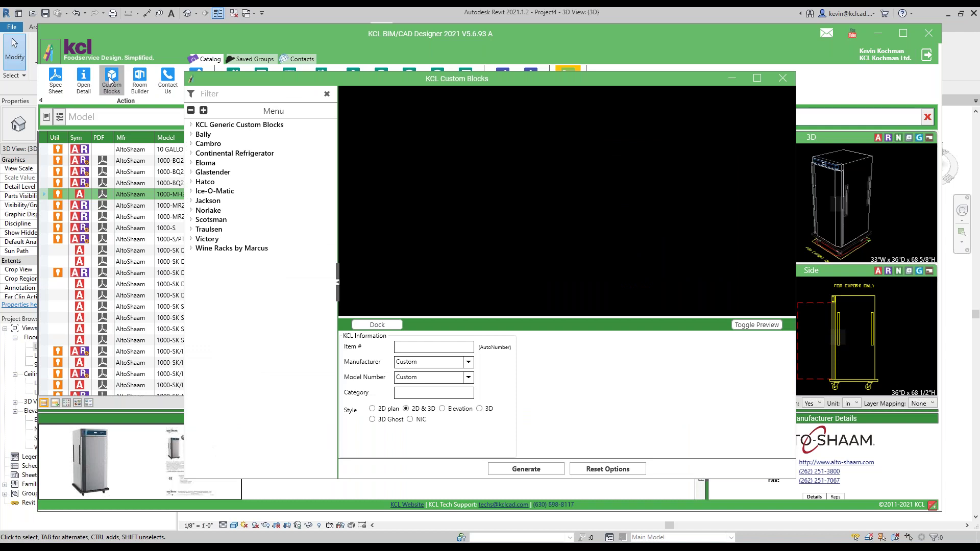
{"action": "left_click", "coordinate": [233, 94]}
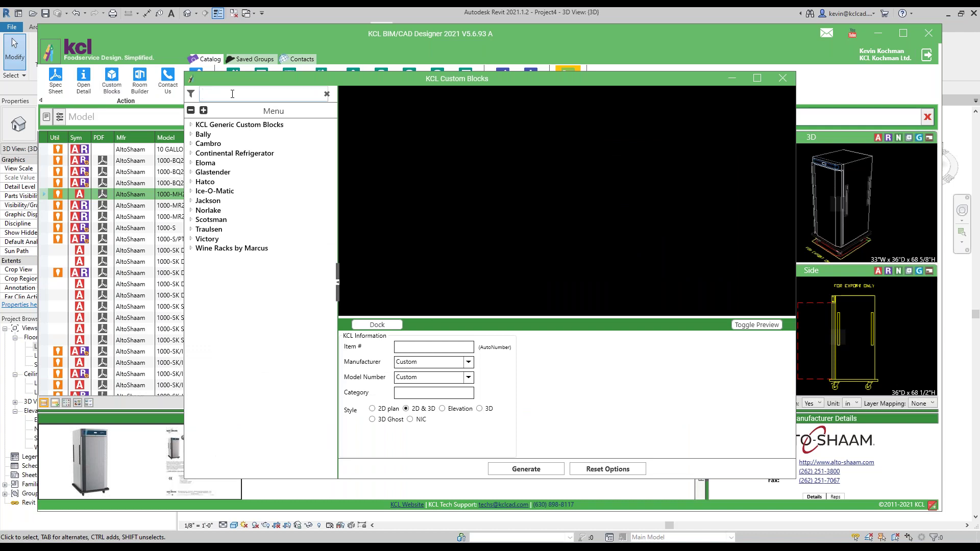
{"action": "type", "text": "work"}
{"action": "key", "text": "BackSpace"}
{"action": "key", "text": "BackSpace"}
{"action": "key", "text": "BackSpace"}
{"action": "key", "text": "BackSpace"}
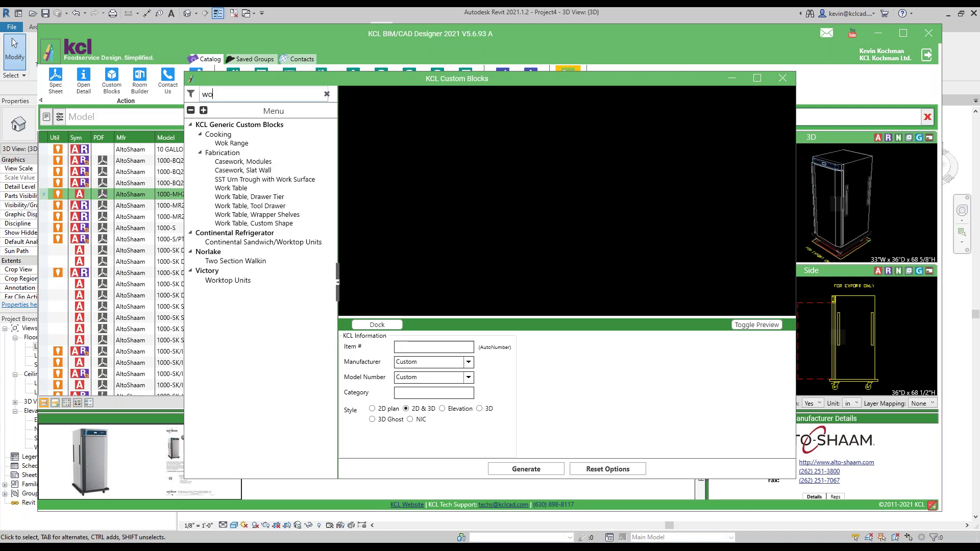
{"action": "type", "text": "table"}
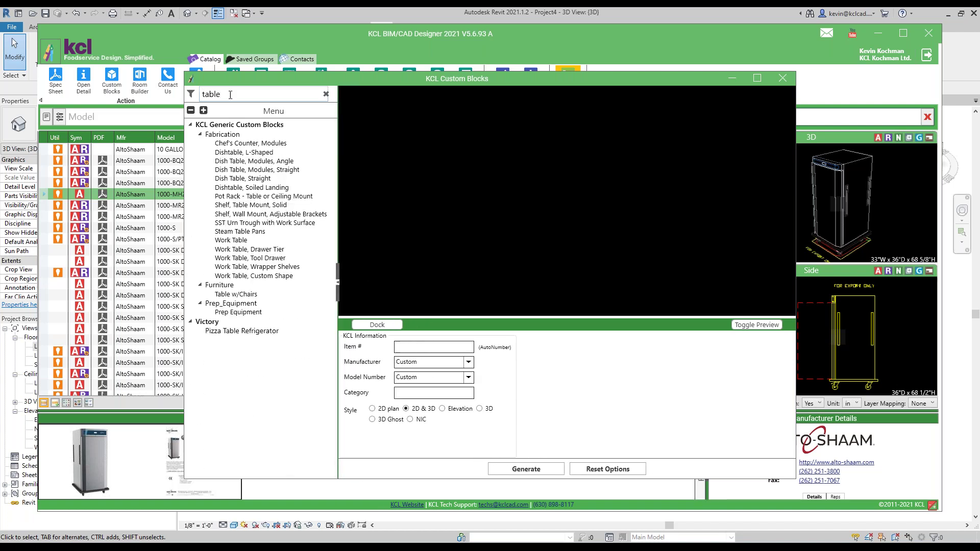
{"action": "left_click", "coordinate": [235, 154]}
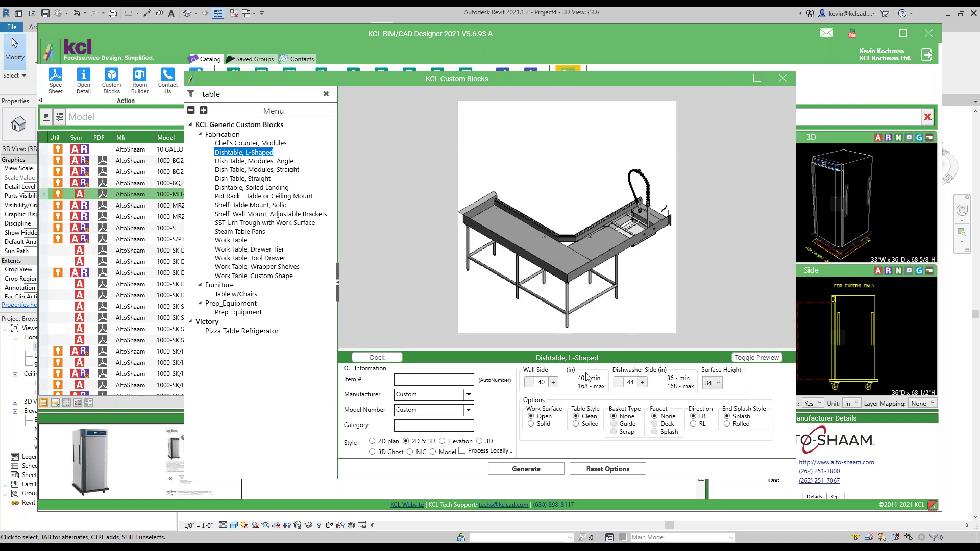
- Set wall side 88, Soiled style and deck faucet, generate the block and load it into Revit
{"action": "left_click", "coordinate": [542, 383]}
{"action": "type", "text": "88"}
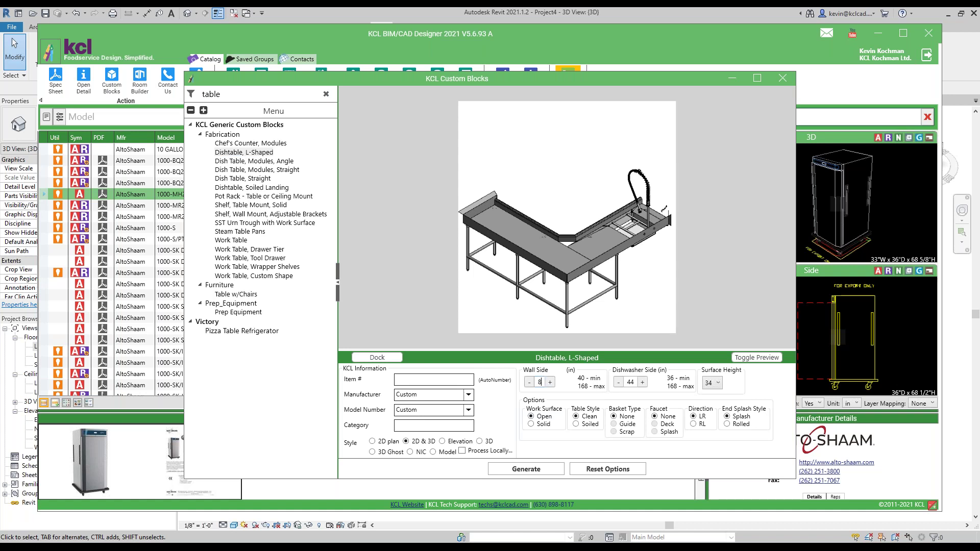
{"action": "left_click", "coordinate": [587, 424]}
{"action": "left_click", "coordinate": [659, 424]}
{"action": "left_click", "coordinate": [525, 473]}
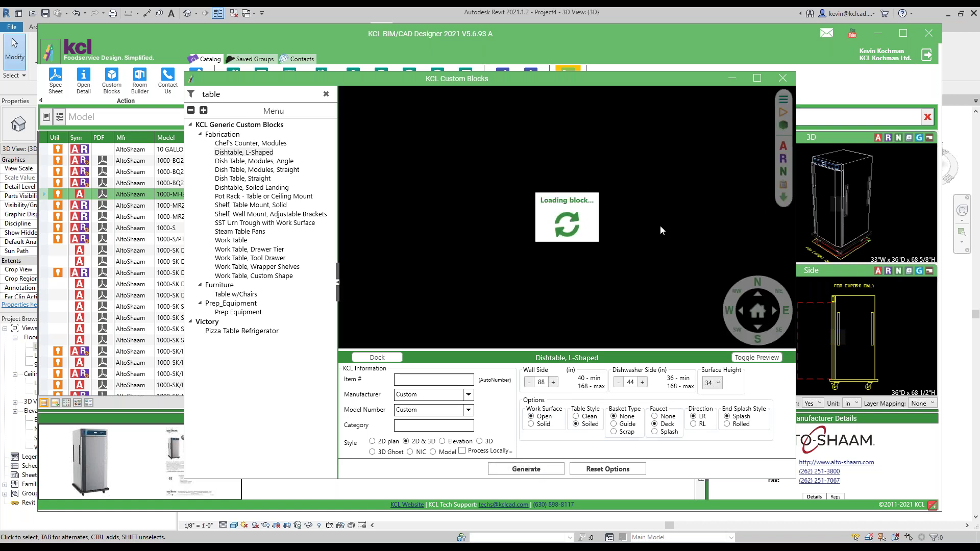
{"action": "left_click", "coordinate": [783, 162]}
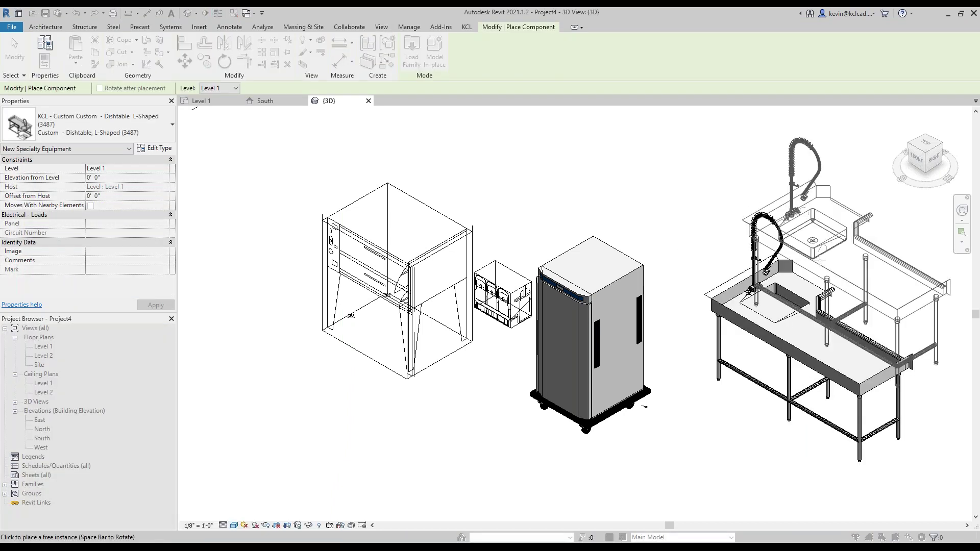
- Finish placing the L-shaped dishtable beside the Alto-Shaam cabinet and exit Place Component
{"action": "key", "text": "Escape"}
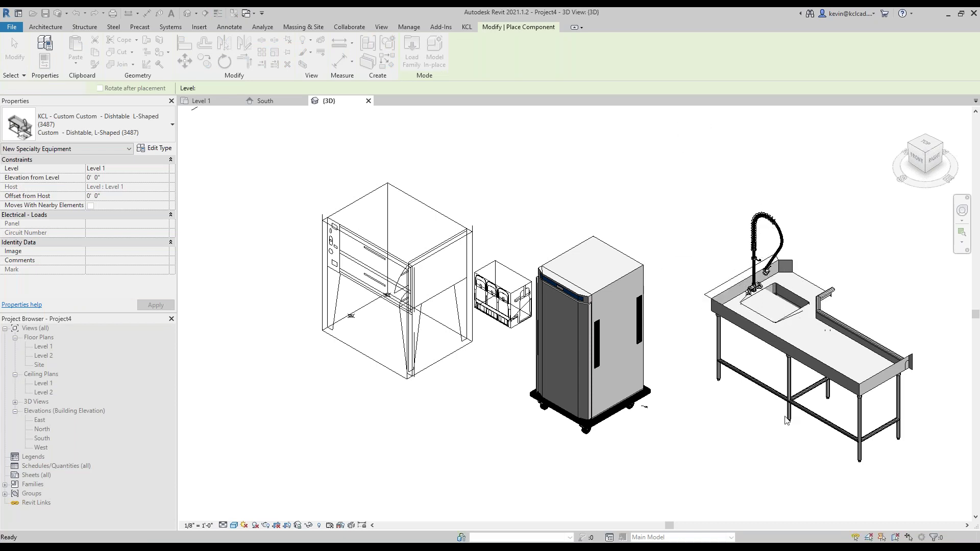
{"action": "key", "text": "Escape"}
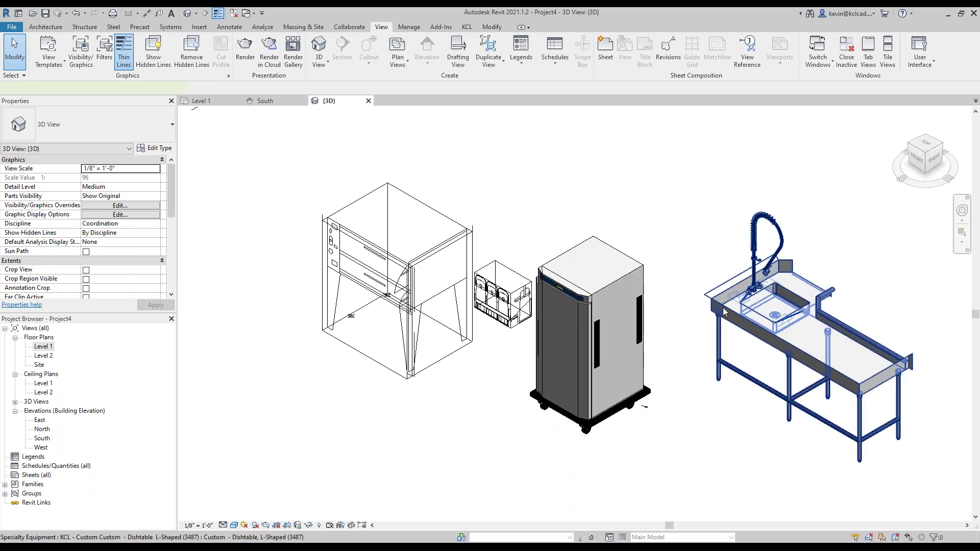
- Select the dishtable, review its type properties without changes, and bring up the KCL add-in tools
{"action": "left_click", "coordinate": [723, 312]}
{"action": "left_click", "coordinate": [160, 148]}
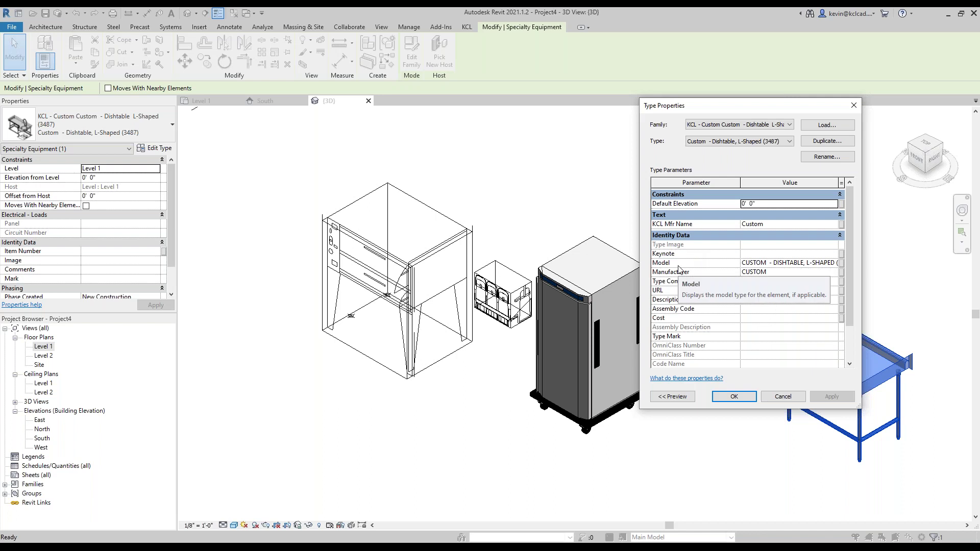
{"action": "left_click", "coordinate": [783, 396]}
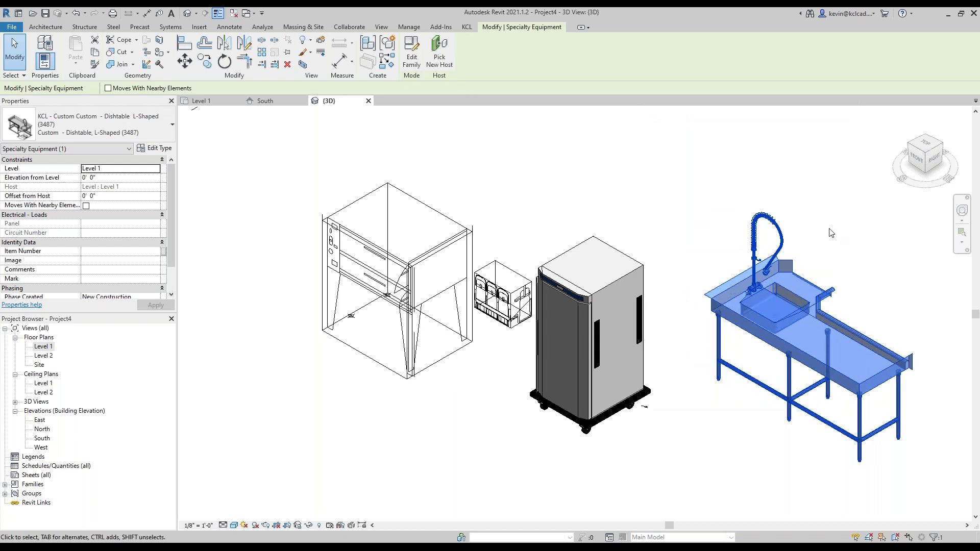
{"action": "left_click", "coordinate": [467, 27]}
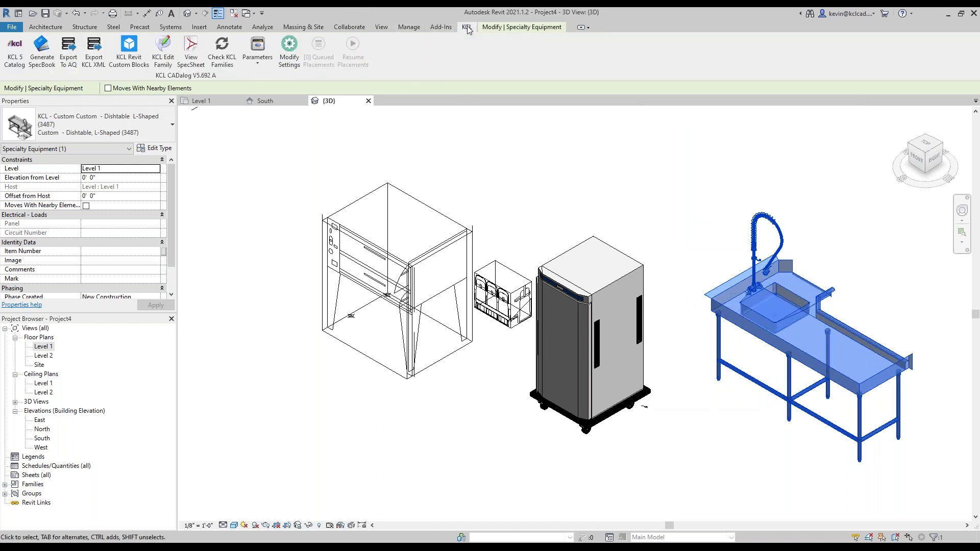
- Add Cold Water, Hot Water and Indirect Waste connection and flow parameters to the dishtable, 20 total
{"action": "left_click", "coordinate": [259, 63]}
{"action": "left_click", "coordinate": [261, 77]}
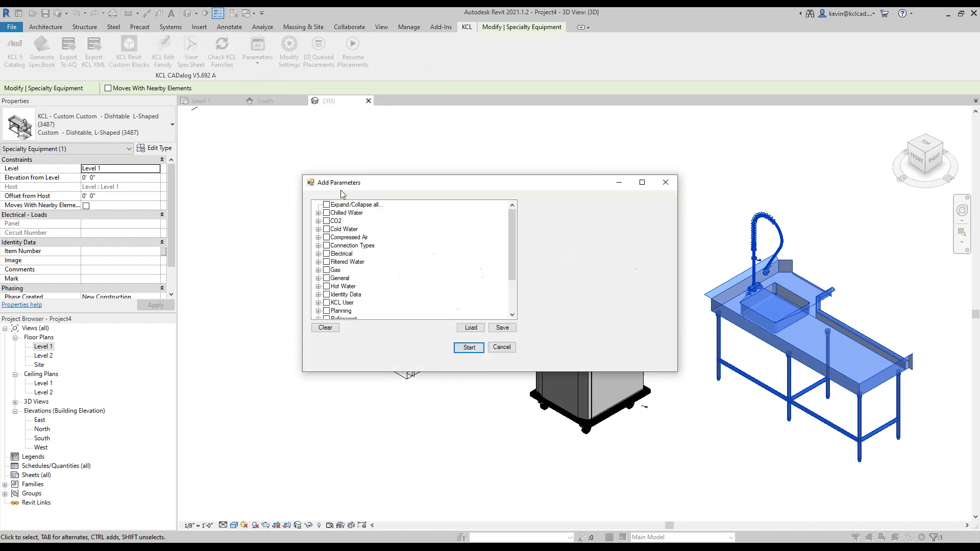
{"action": "left_click", "coordinate": [326, 229]}
{"action": "scroll", "coordinate": [378, 282], "scroll_direction": "down", "scroll_amount": 2}
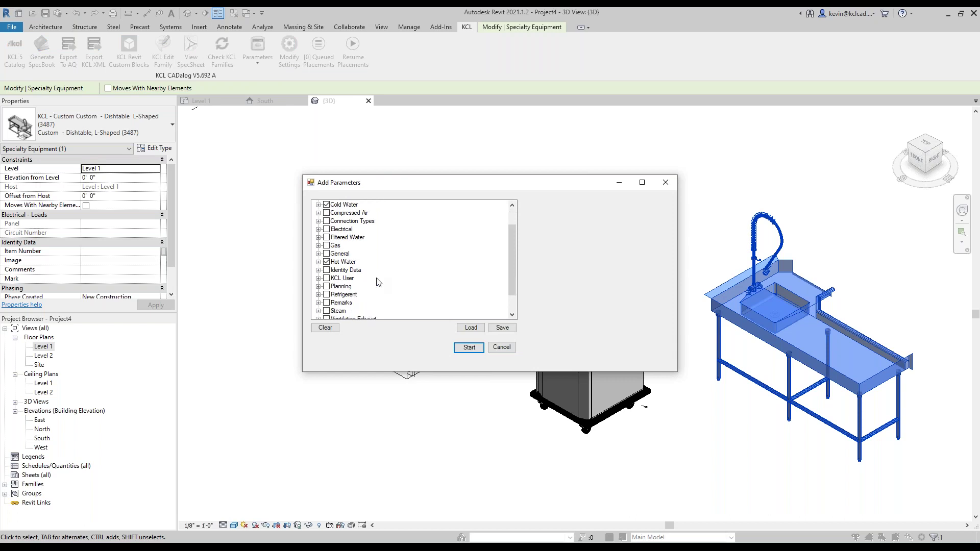
{"action": "left_click", "coordinate": [318, 311]}
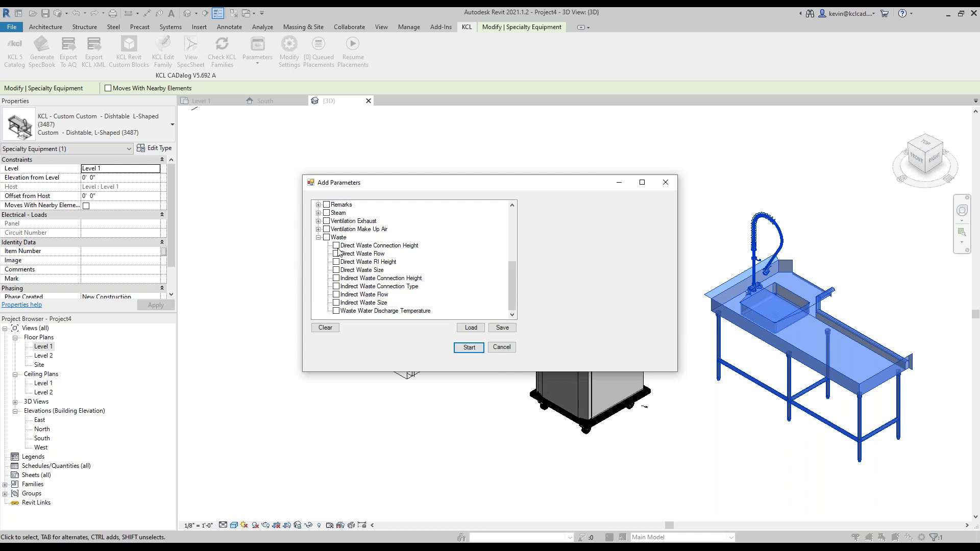
{"action": "left_click", "coordinate": [337, 286]}
{"action": "left_click", "coordinate": [337, 295]}
{"action": "left_click", "coordinate": [465, 346]}
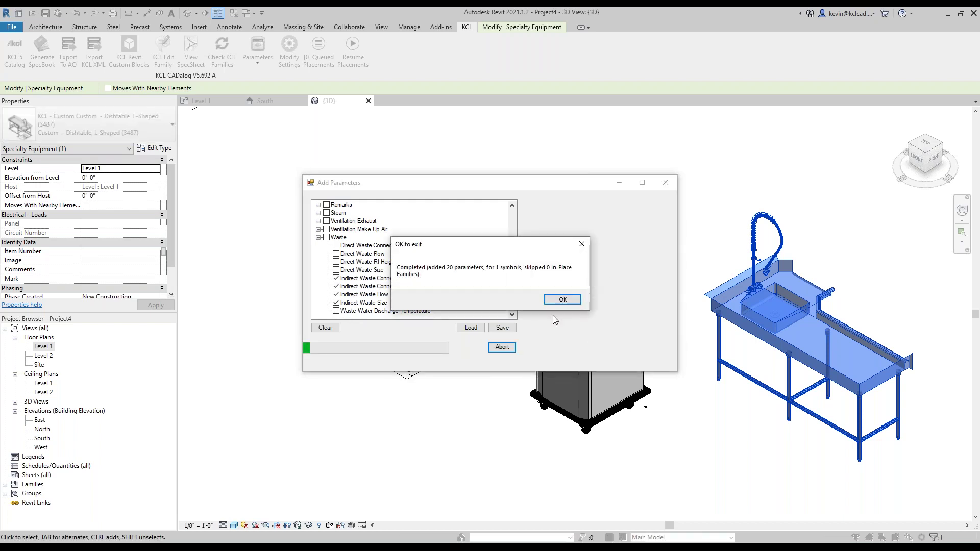
{"action": "left_click", "coordinate": [564, 301]}
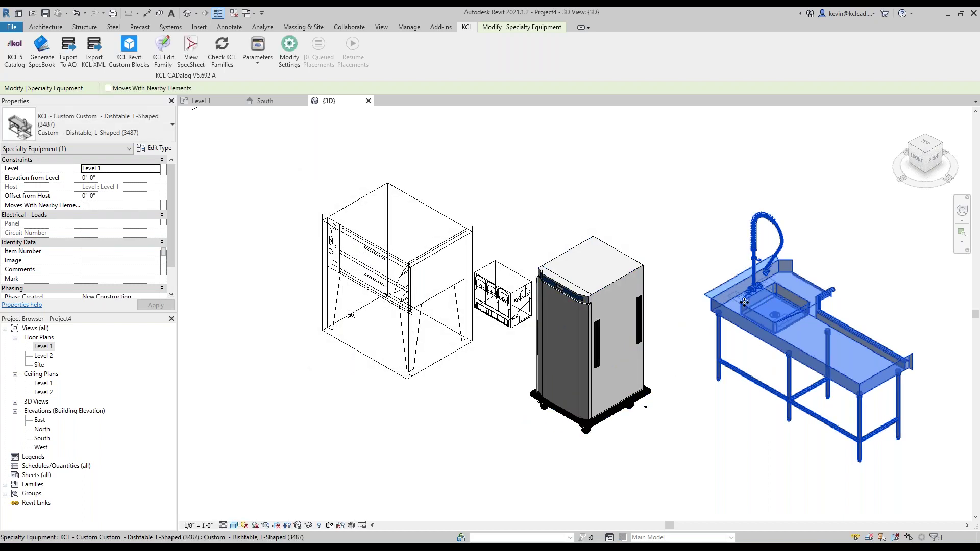
{"action": "left_click", "coordinate": [154, 148]}
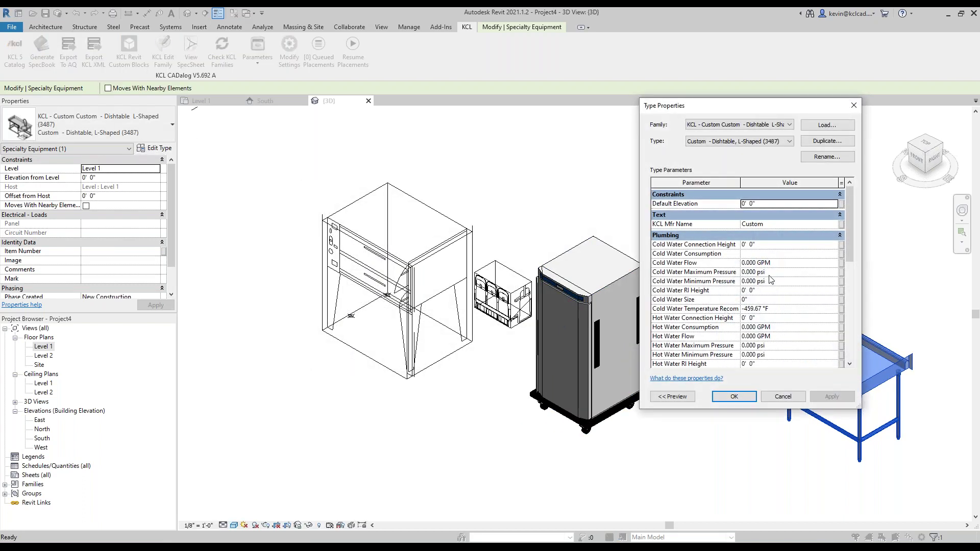
{"action": "left_click", "coordinate": [783, 397]}
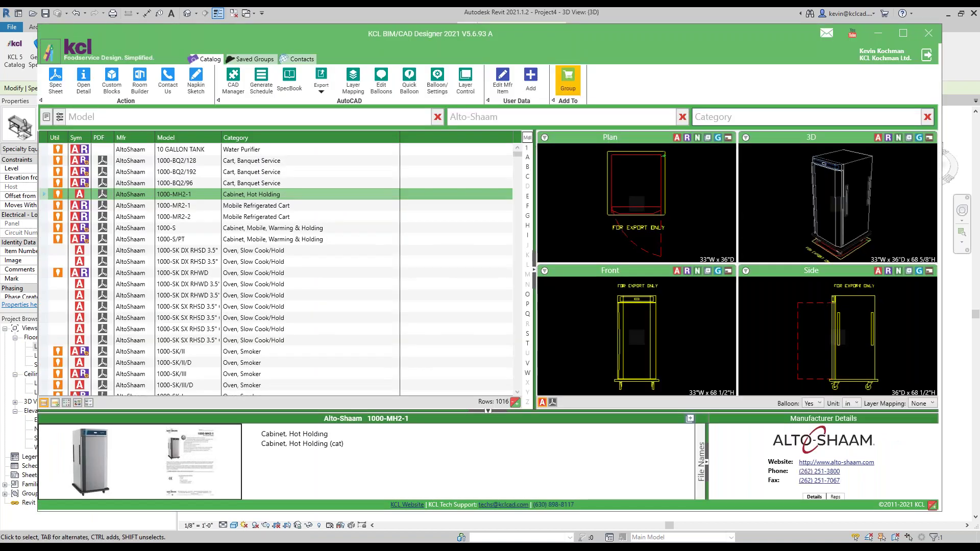
- Select the Alto-Shaam 1000-MR2-2 cart, choose its 220/60/1 version and send it to Revit
{"action": "left_click", "coordinate": [293, 217]}
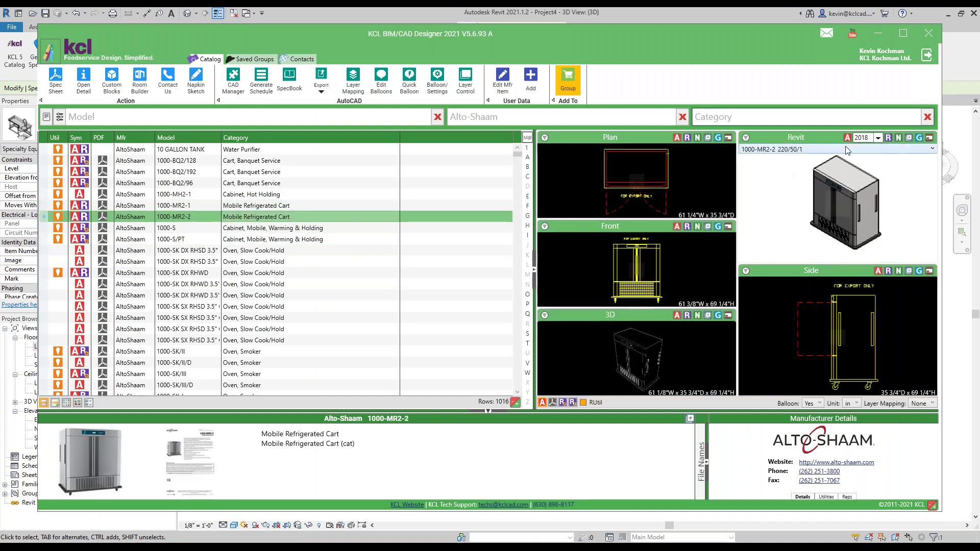
{"action": "left_click", "coordinate": [846, 149]}
{"action": "left_click", "coordinate": [809, 169]}
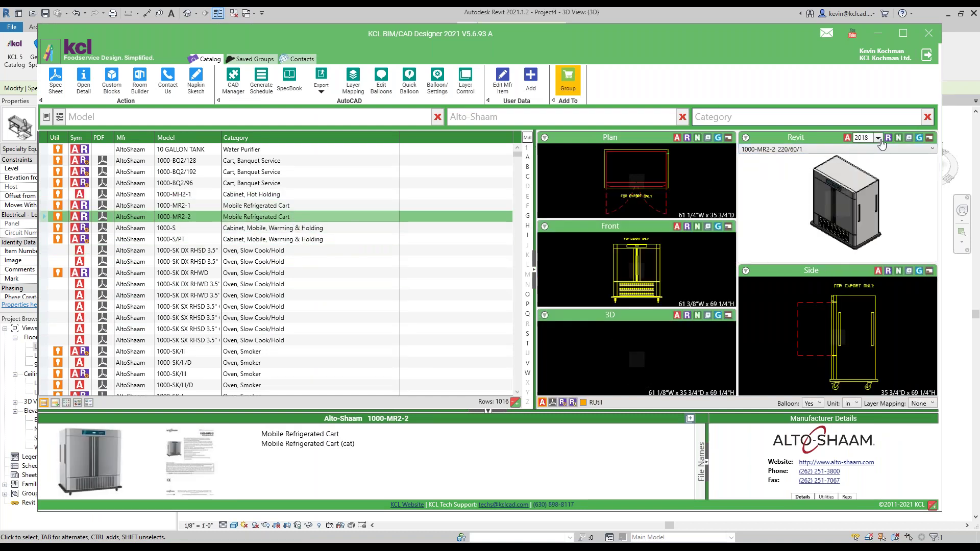
{"action": "double_click", "coordinate": [623, 138]}
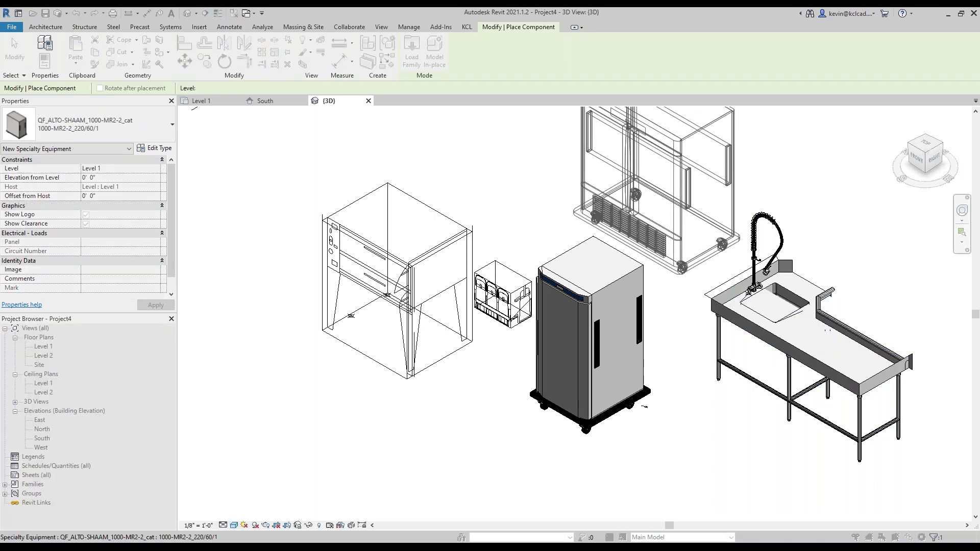
- Drop the 1000-MR2-2 refrigerated cart behind the hot holding cabinet and zoom out
{"action": "left_click", "coordinate": [597, 196]}
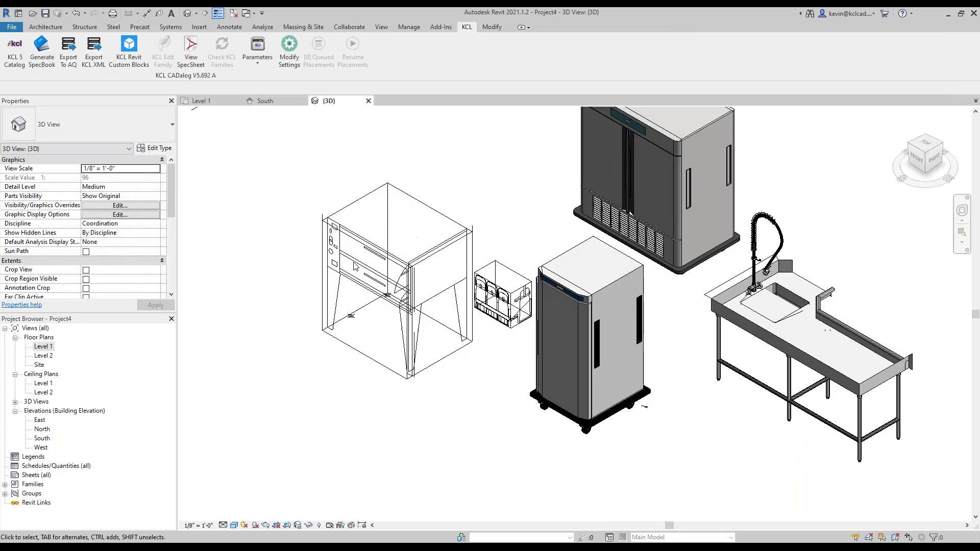
{"action": "scroll", "coordinate": [516, 253], "scroll_direction": "down", "scroll_amount": 3}
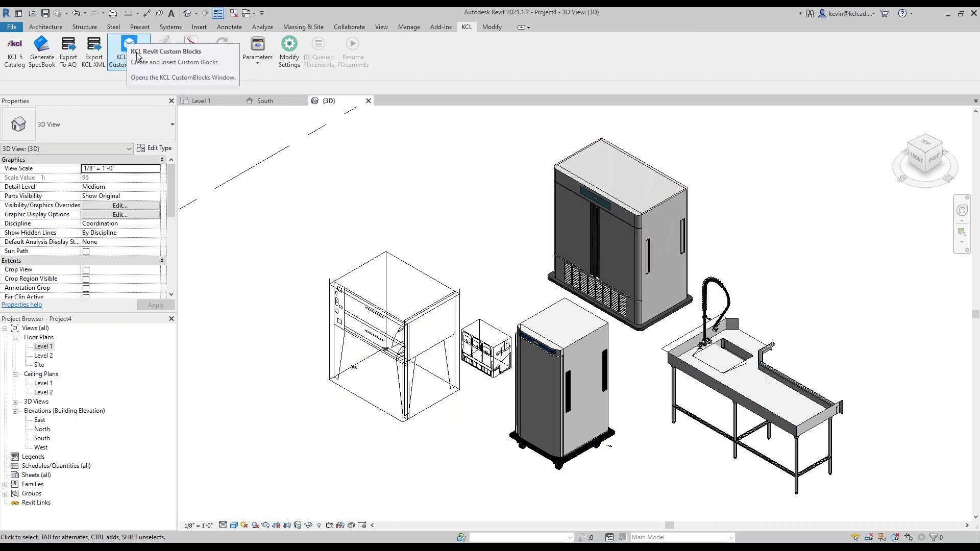
- Generate an 88-inch side-to-side Work Table with feet and a Rear & RH End backsplash
{"action": "left_click", "coordinate": [125, 45]}
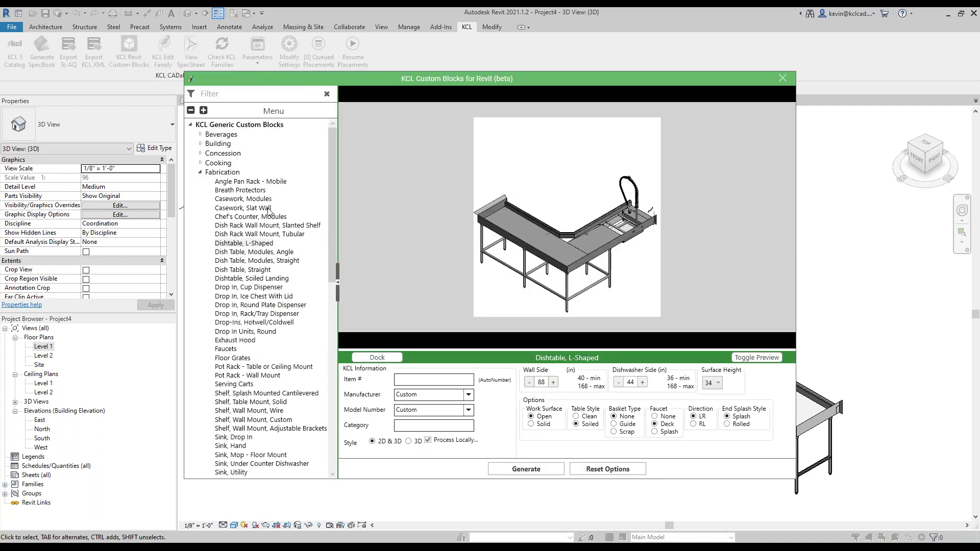
{"action": "scroll", "coordinate": [334, 305], "scroll_direction": "down", "scroll_amount": 1}
{"action": "scroll", "coordinate": [330, 337], "scroll_direction": "down", "scroll_amount": 8}
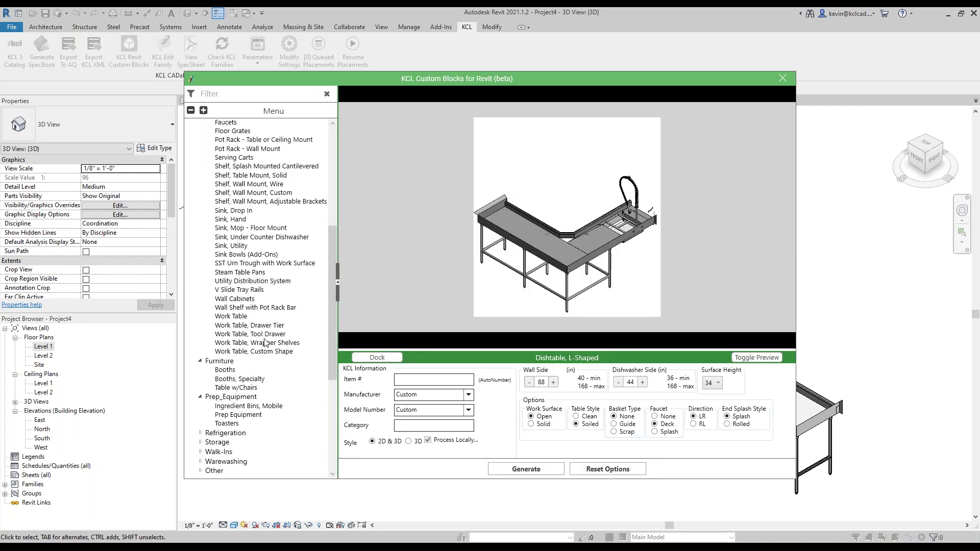
{"action": "left_click", "coordinate": [238, 317]}
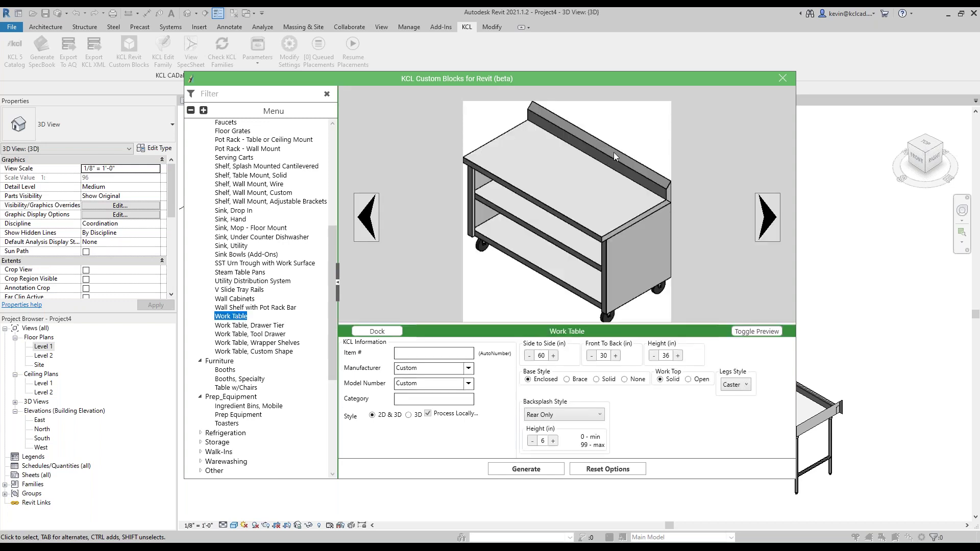
{"action": "left_click", "coordinate": [543, 355]}
{"action": "left_click", "coordinate": [741, 390]}
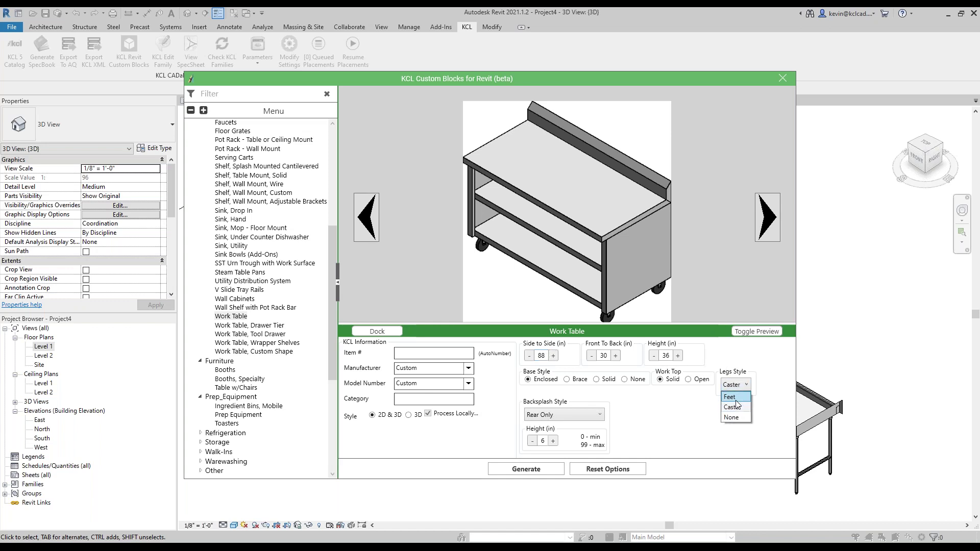
{"action": "left_click", "coordinate": [735, 404]}
{"action": "left_click", "coordinate": [582, 417]}
{"action": "left_click", "coordinate": [587, 443]}
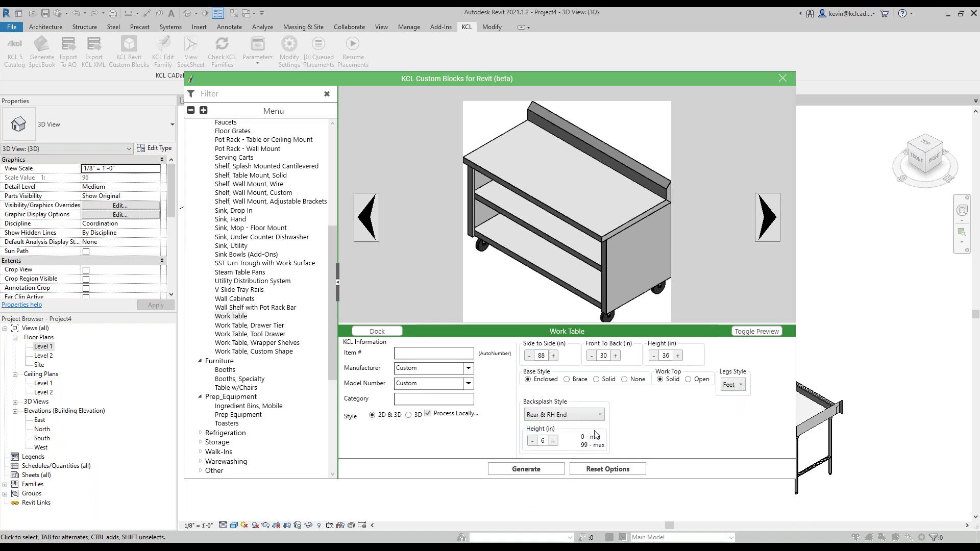
{"action": "left_click", "coordinate": [536, 469]}
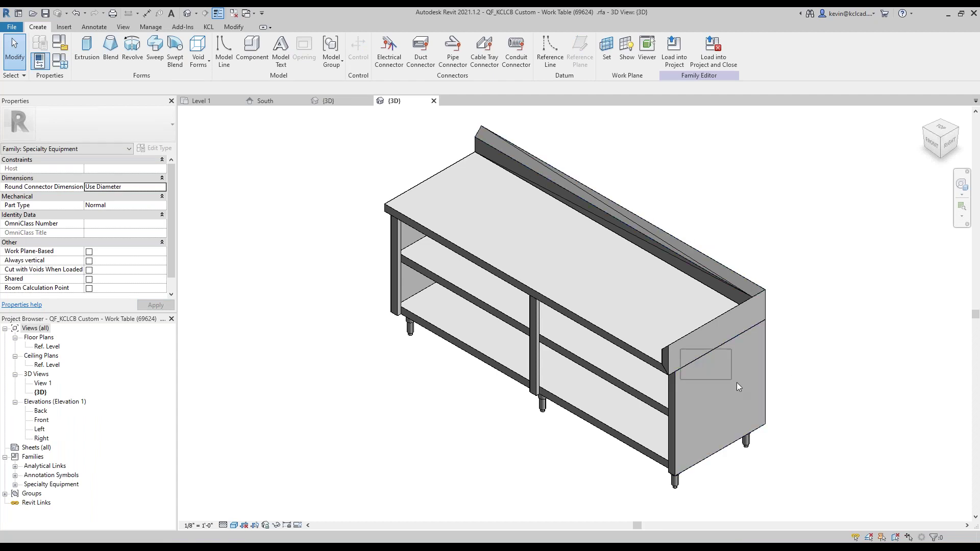
- Check the end backsplash and middle post, undo the trial post move, and load the table into the project
{"action": "left_click", "coordinate": [691, 333]}
{"action": "left_click", "coordinate": [691, 332]}
{"action": "key", "text": "Escape"}
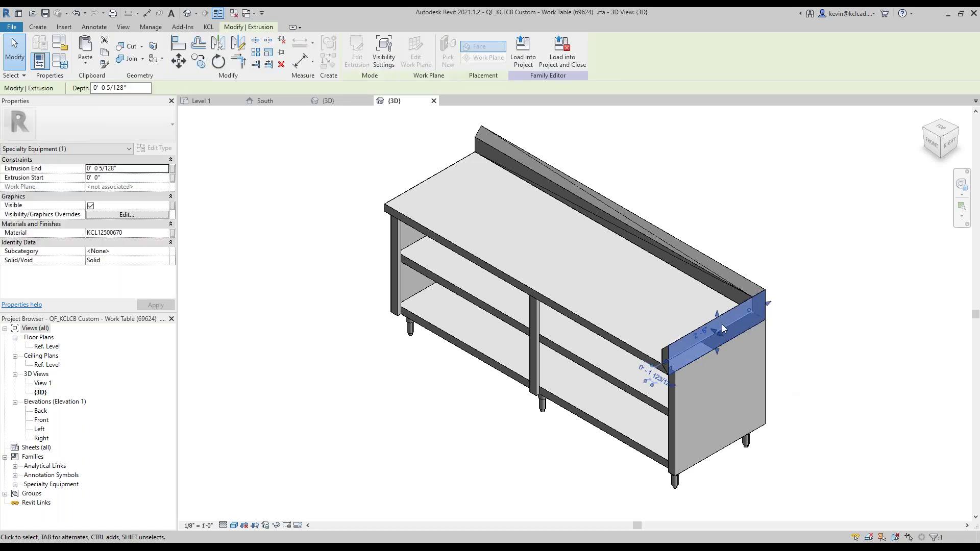
{"action": "key", "text": "Escape"}
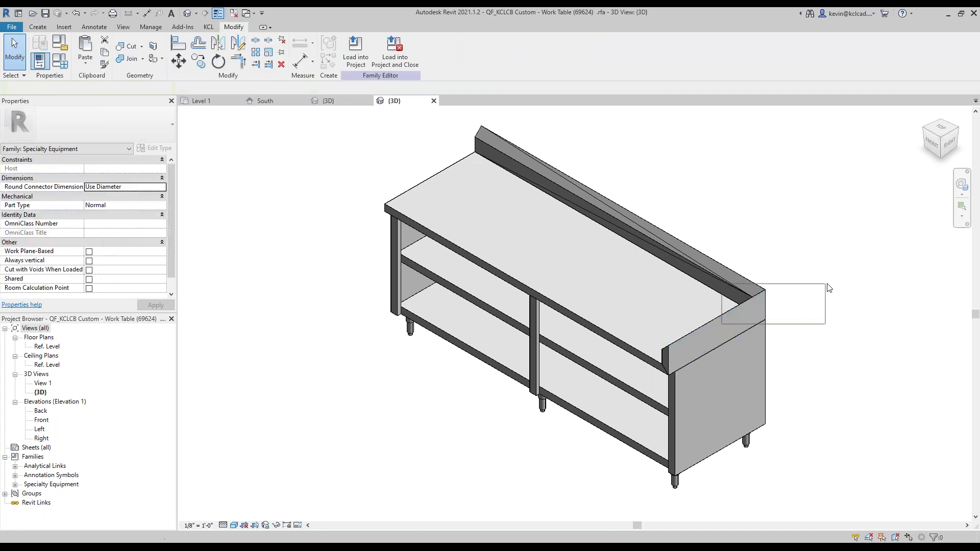
{"action": "left_click", "coordinate": [534, 323]}
{"action": "left_click_drag", "start_coordinate": [534, 324], "coordinate": [427, 349]}
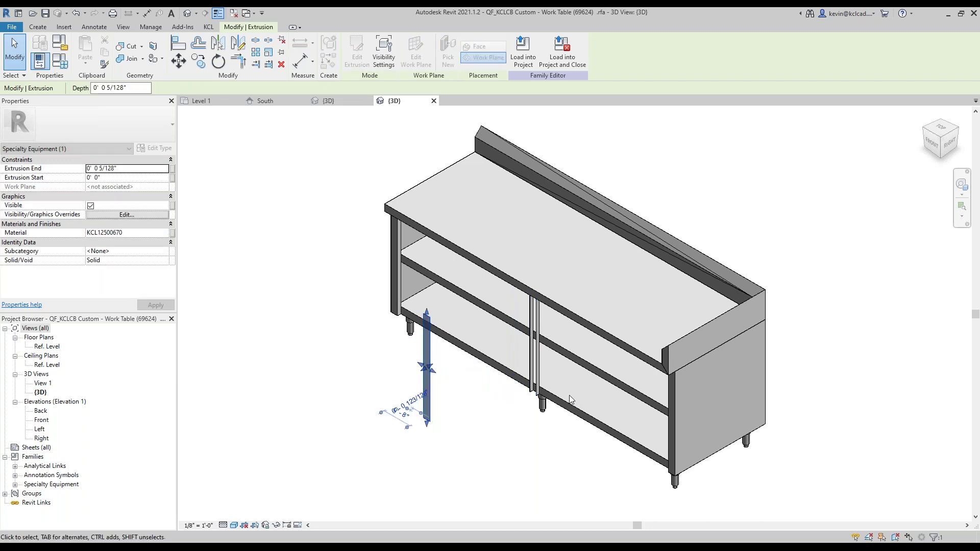
{"action": "key", "text": "ctrl+z"}
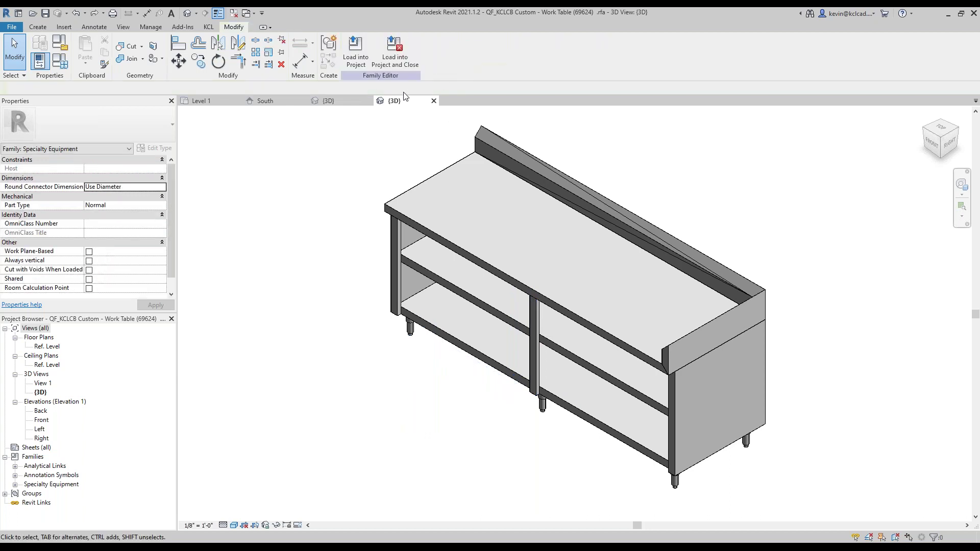
{"action": "left_click", "coordinate": [399, 53]}
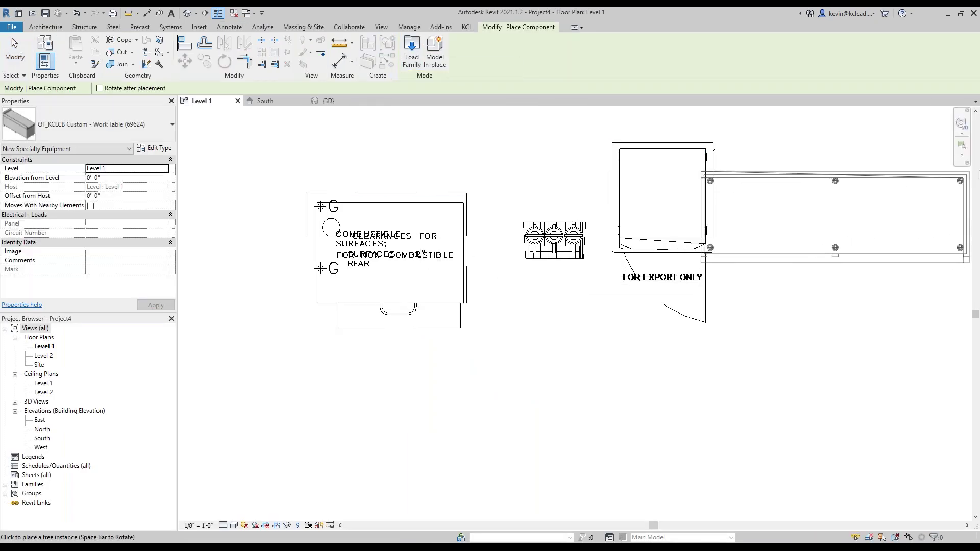
- Place one work table on the Level 1 plan and drag it up beside the equipment
{"action": "left_click", "coordinate": [778, 352]}
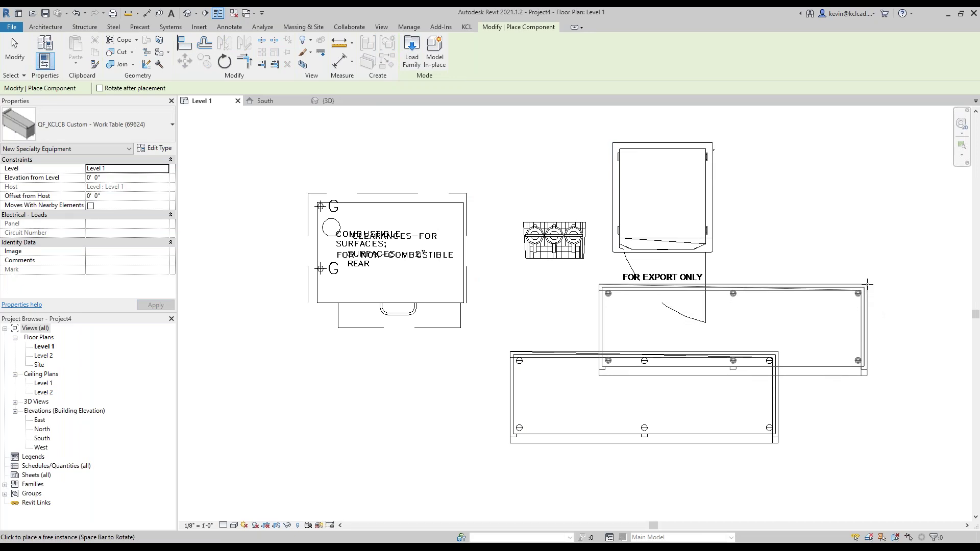
{"action": "key", "text": "Escape"}
{"action": "key", "text": "Escape"}
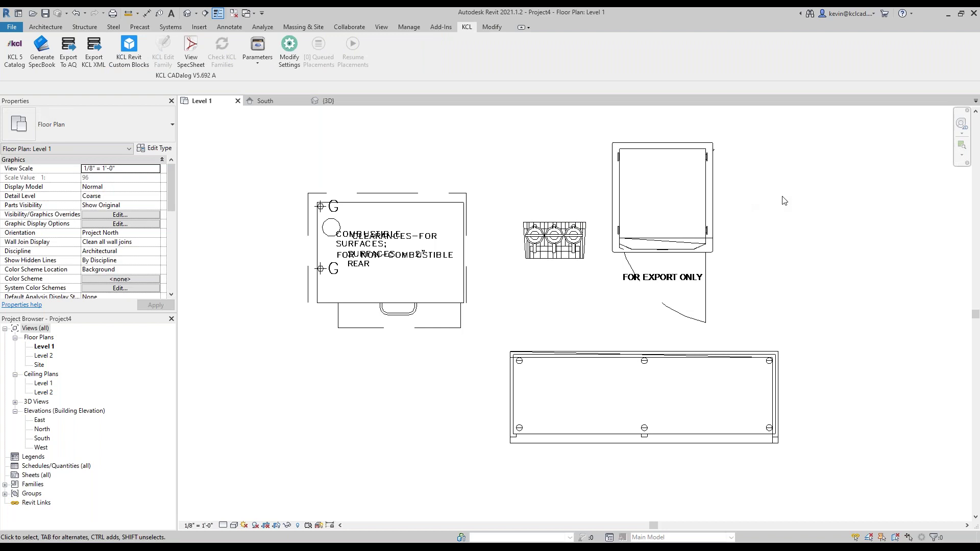
{"action": "scroll", "coordinate": [783, 200], "scroll_direction": "down", "scroll_amount": 5}
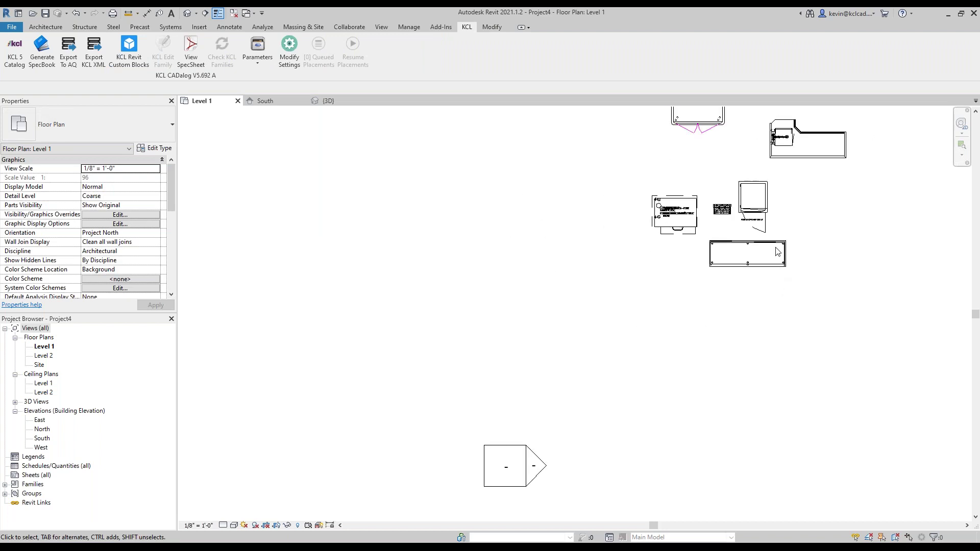
{"action": "left_click_drag", "start_coordinate": [777, 251], "coordinate": [870, 200]}
{"action": "left_click", "coordinate": [245, 175]}
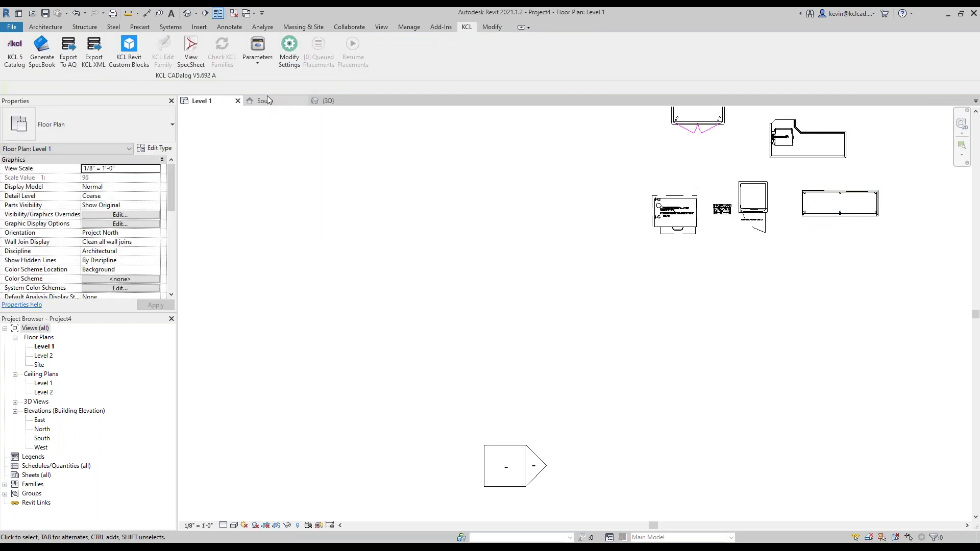
- Switch to the {3D} view, zoom in on the six equipment pieces, and briefly reopen the block generator
{"action": "left_click", "coordinate": [344, 100]}
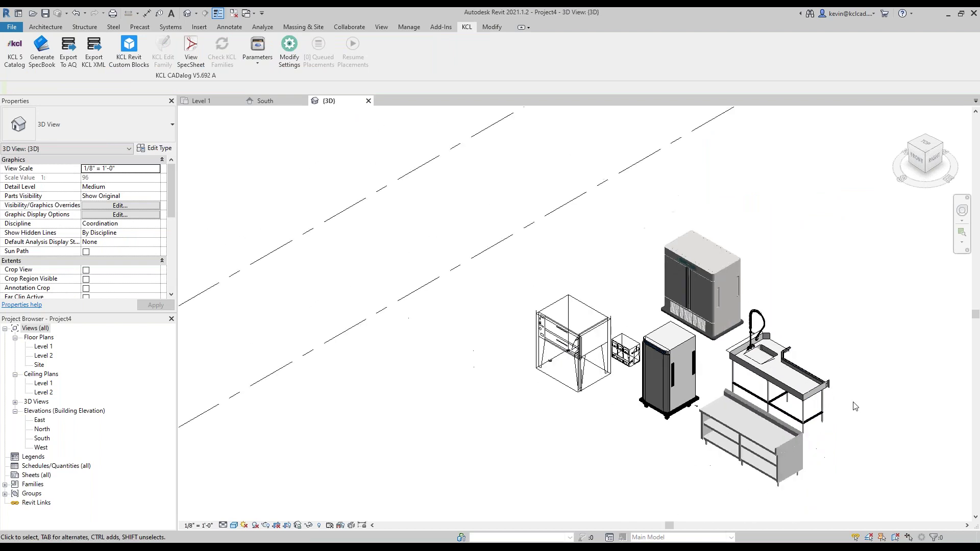
{"action": "scroll", "coordinate": [867, 436], "scroll_direction": "up", "scroll_amount": 2}
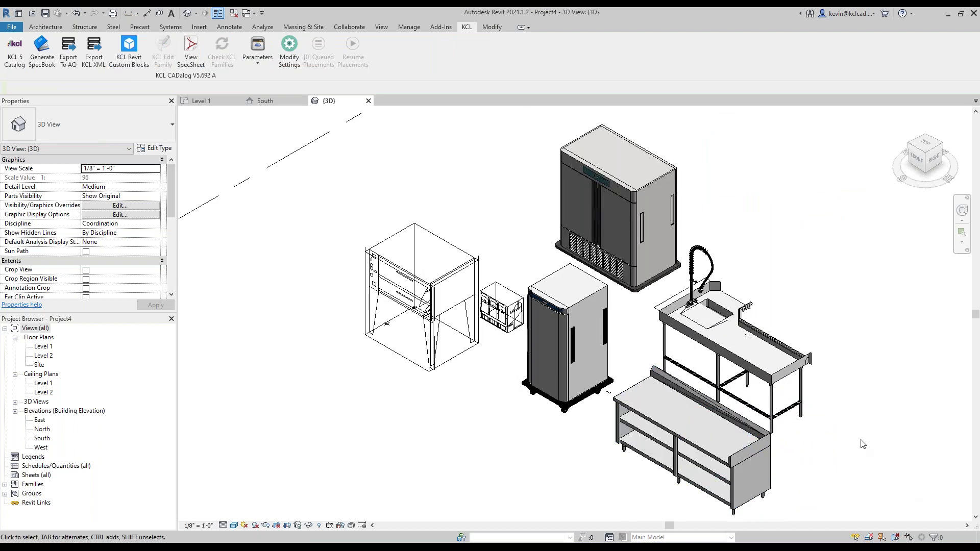
{"action": "scroll", "coordinate": [862, 444], "scroll_direction": "up", "scroll_amount": 2}
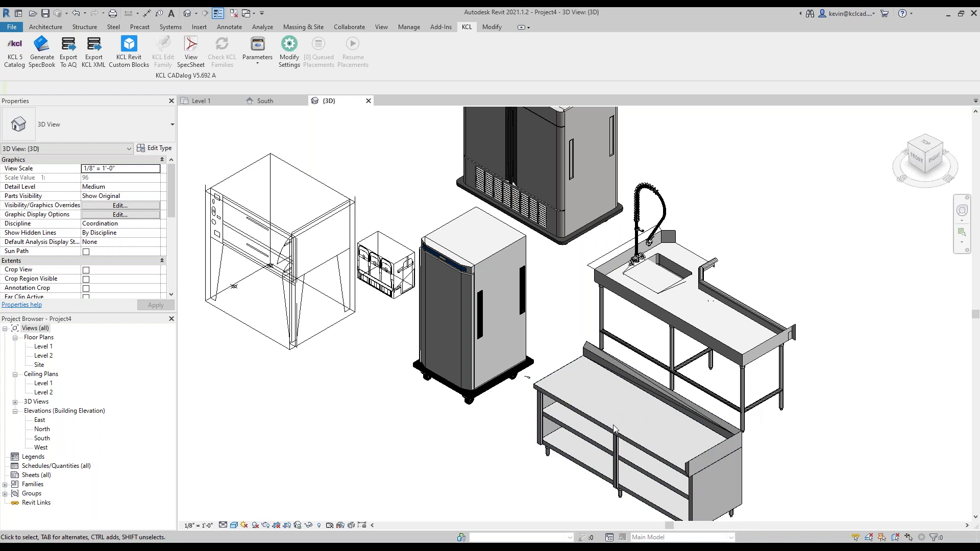
{"action": "left_click", "coordinate": [358, 303]}
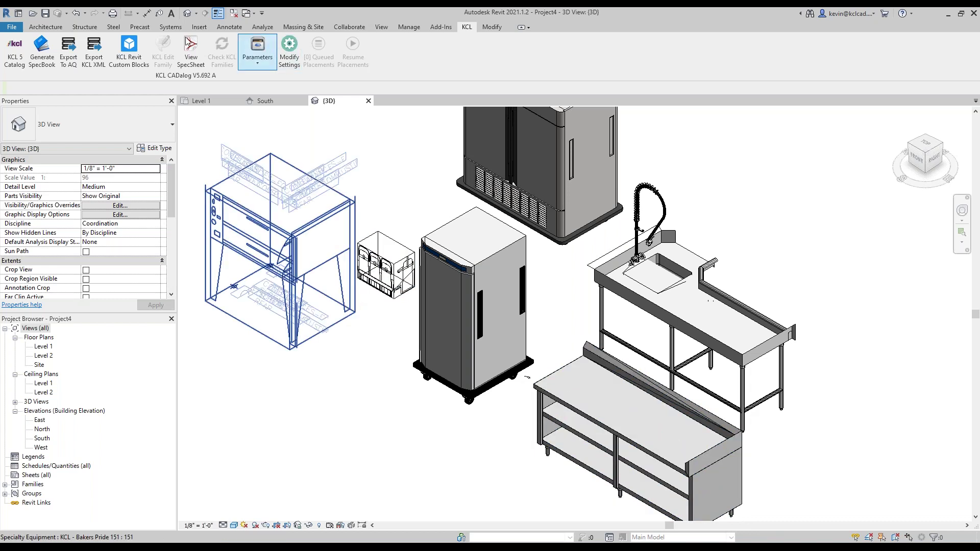
{"action": "left_click", "coordinate": [127, 51]}
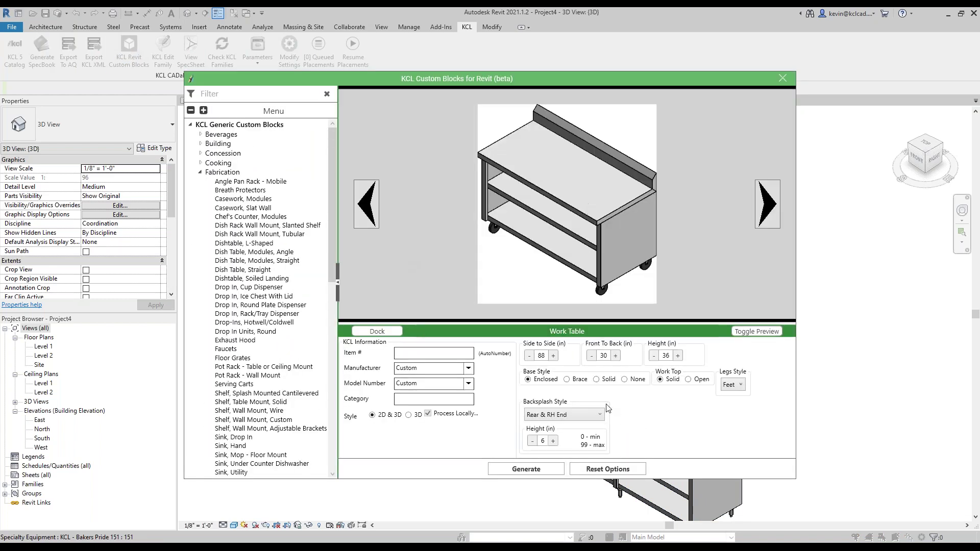
{"action": "left_click", "coordinate": [783, 78]}
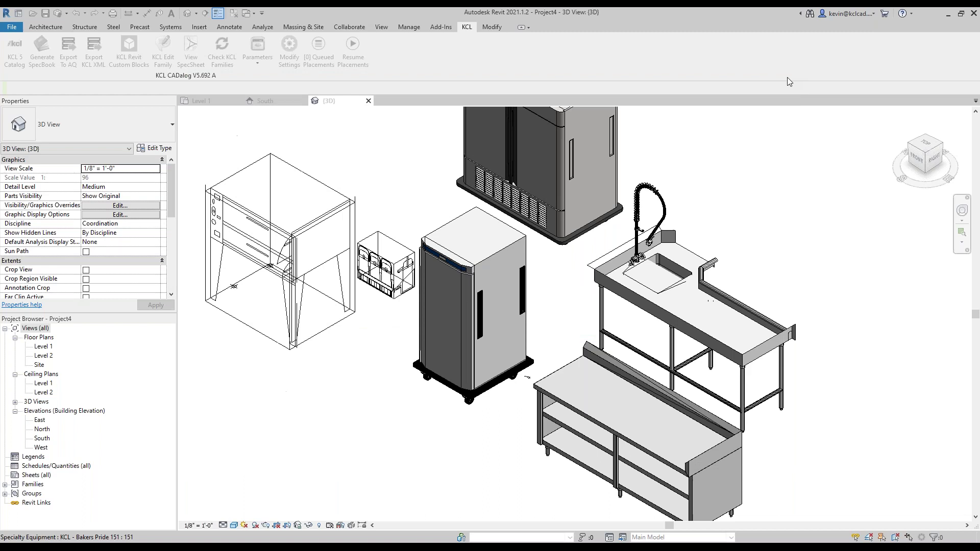
{"action": "scroll", "coordinate": [773, 213], "scroll_direction": "down", "scroll_amount": 2}
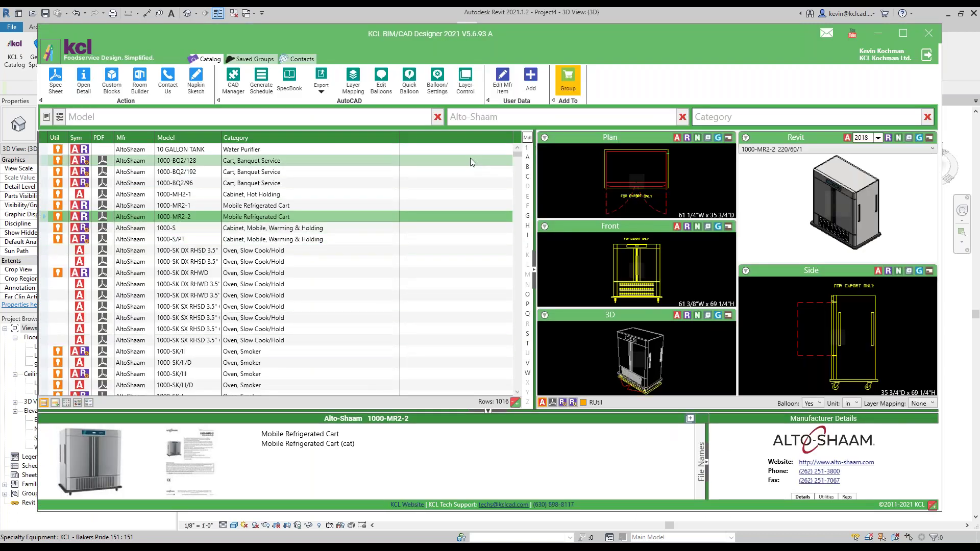
- Filter the catalog to Southbend products by searching 'south'
{"action": "left_click", "coordinate": [482, 118]}
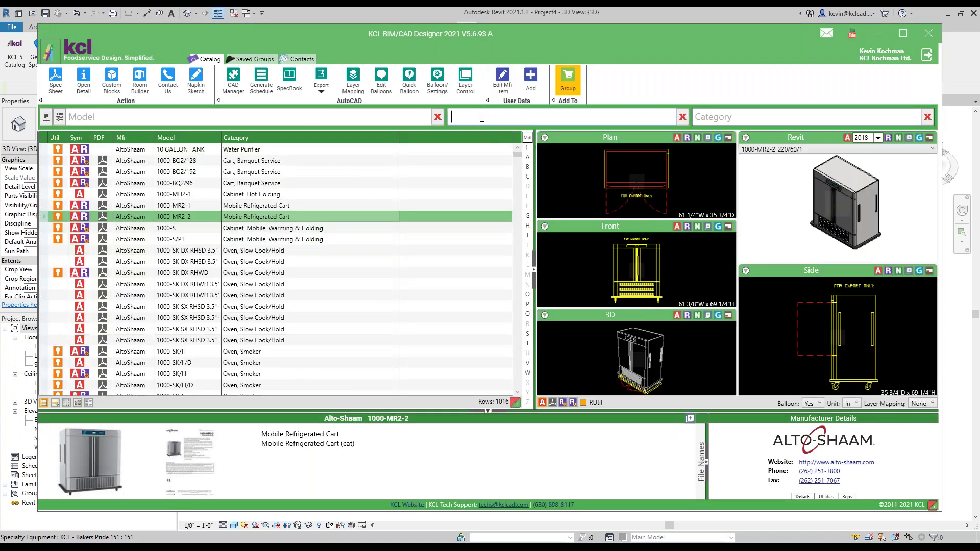
{"action": "type", "text": "south"}
{"action": "key", "text": "Return"}
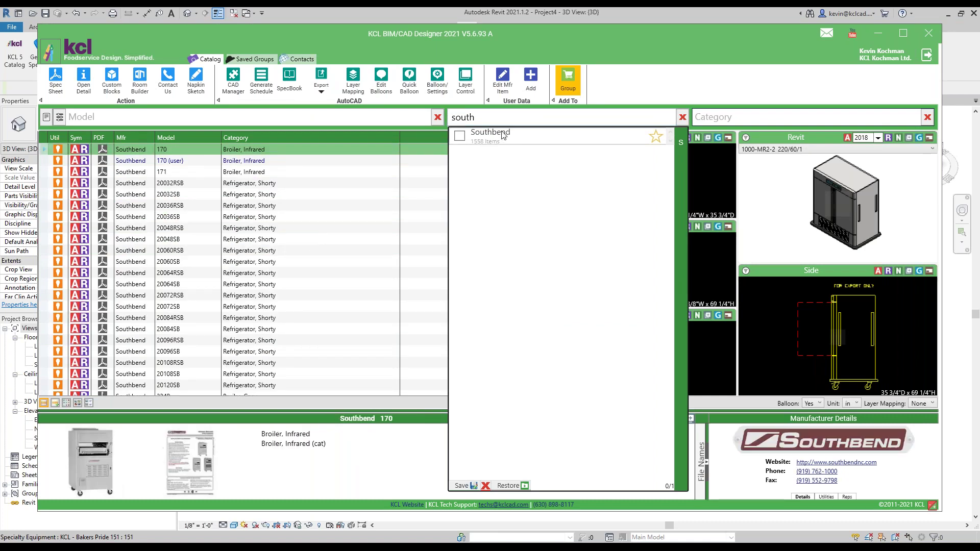
{"action": "left_click_drag", "start_coordinate": [517, 160], "coordinate": [519, 382]}
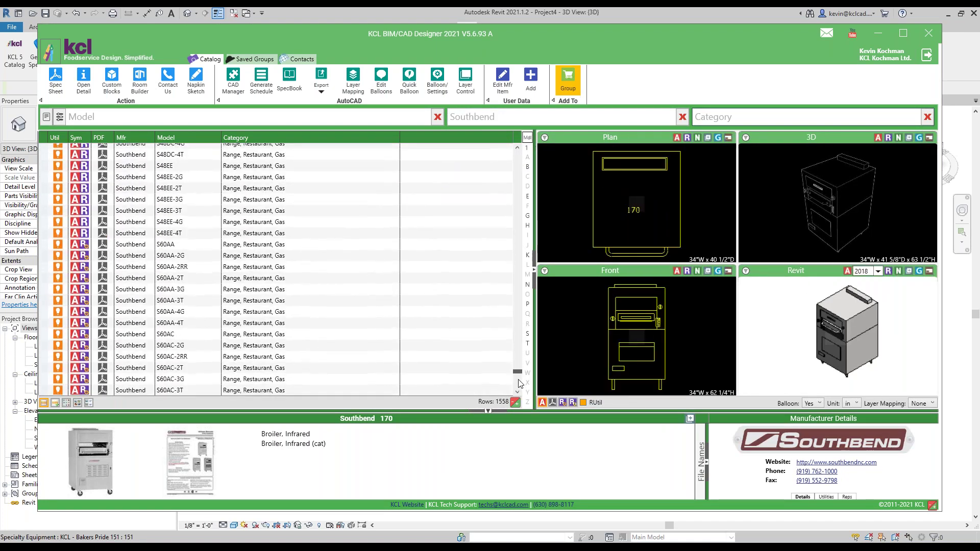
- Select the SE36A-HHB heavy-duty electric range and load its 3D drawing in the viewer
{"action": "left_click", "coordinate": [363, 262]}
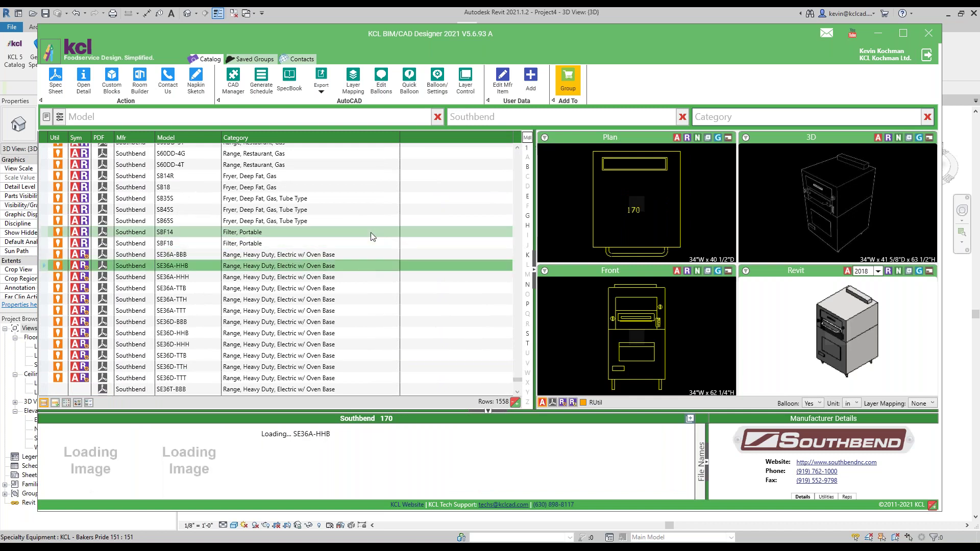
{"action": "scroll", "coordinate": [370, 231], "scroll_direction": "up", "scroll_amount": 7}
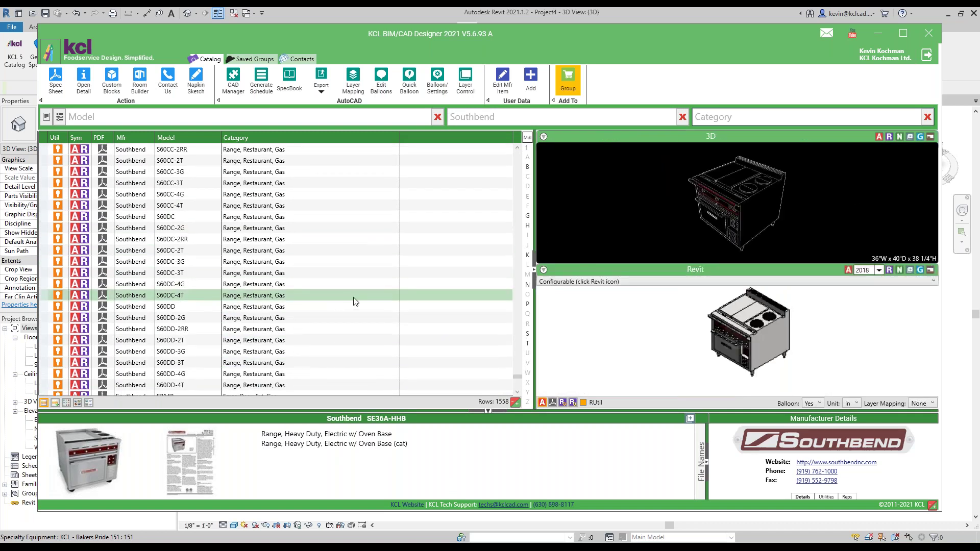
{"action": "scroll", "coordinate": [357, 301], "scroll_direction": "down", "scroll_amount": 4}
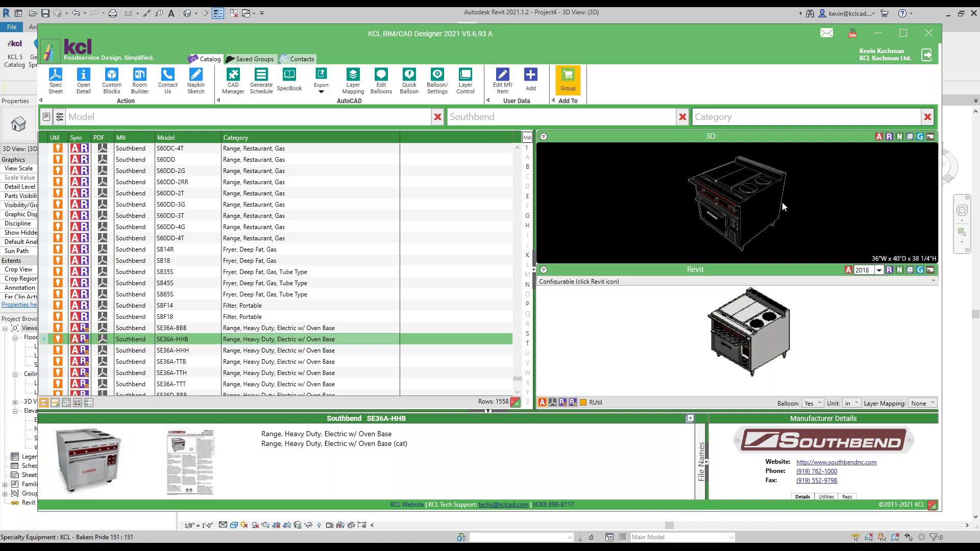
{"action": "left_click", "coordinate": [930, 137]}
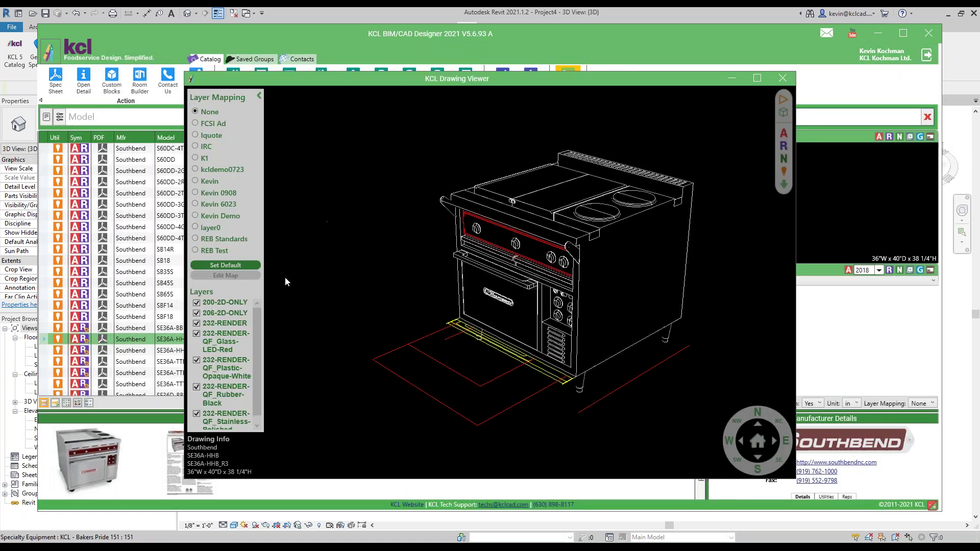
- Hide the Stainless-Polished, Rubber-Black and Glass-LED-Red layers on the range, then close the viewer
{"action": "left_click_drag", "start_coordinate": [254, 316], "coordinate": [255, 352]}
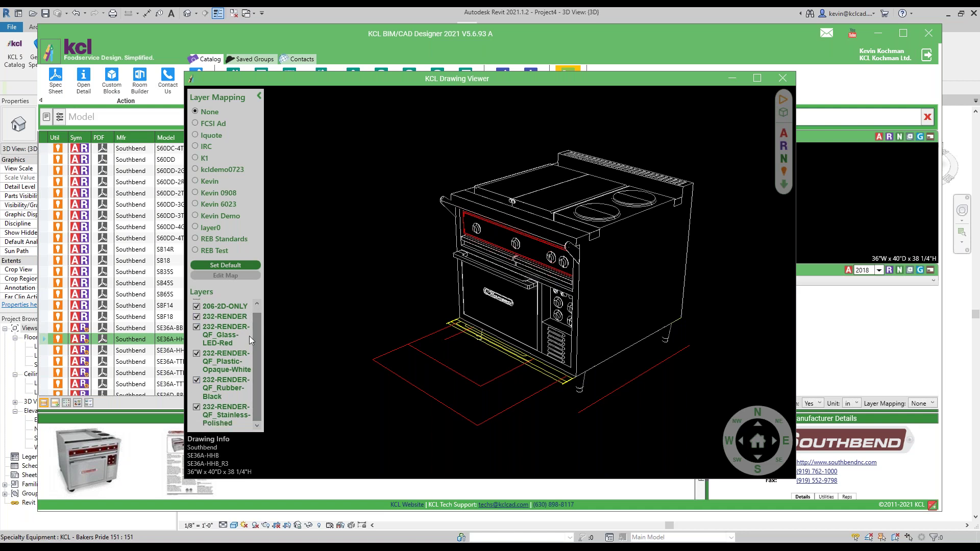
{"action": "left_click", "coordinate": [202, 406]}
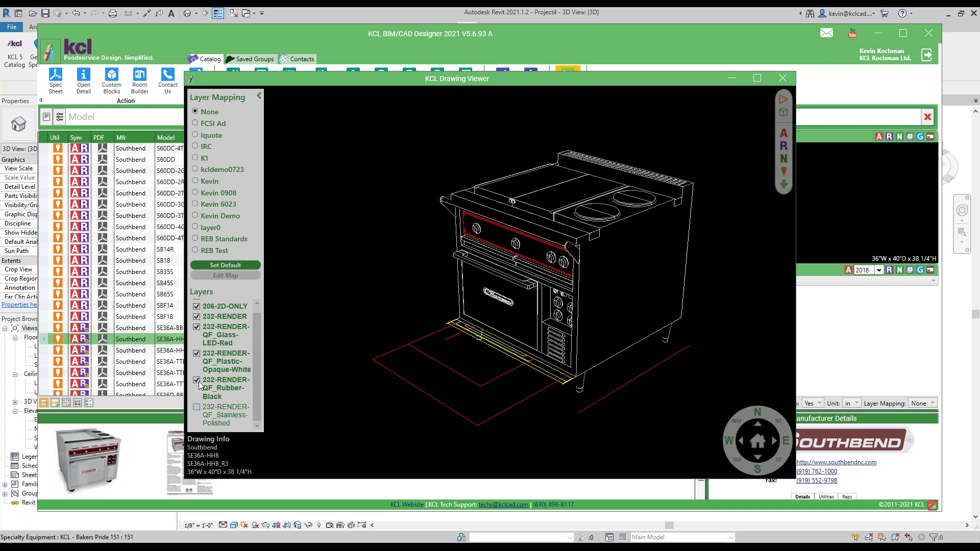
{"action": "left_click", "coordinate": [197, 379]}
{"action": "left_click", "coordinate": [197, 328]}
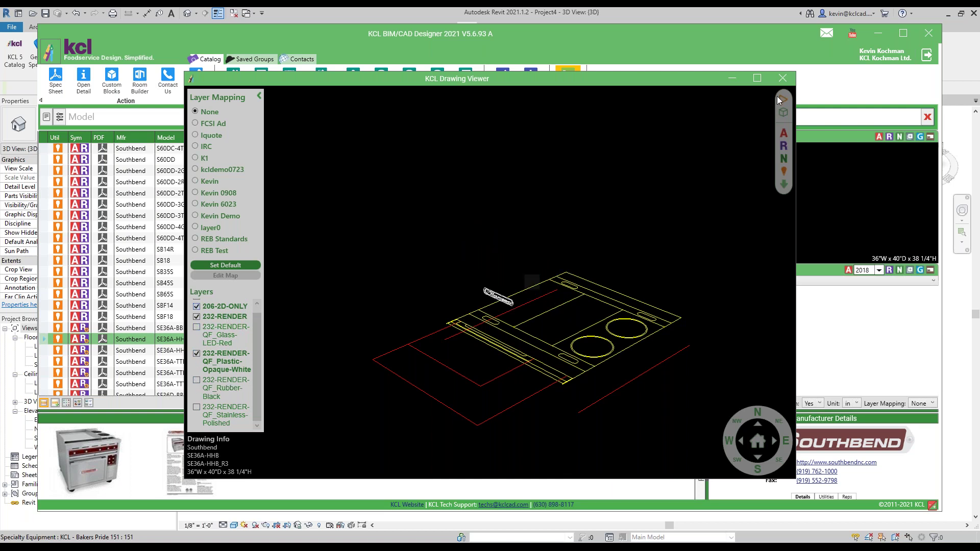
{"action": "left_click", "coordinate": [782, 78]}
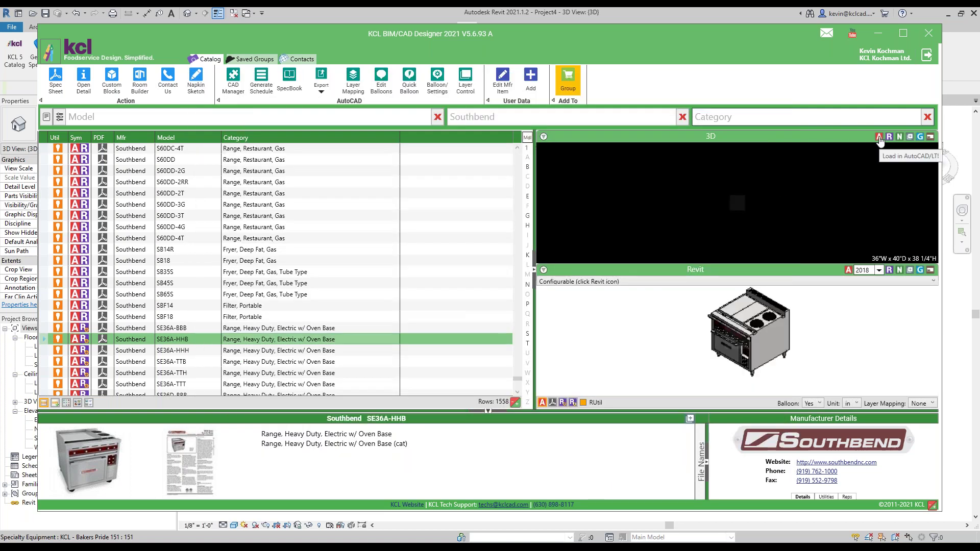
- Insert the SE36A-HHB range block into AutoCAD at a picked point with 0 rotation
{"action": "left_click", "coordinate": [879, 137]}
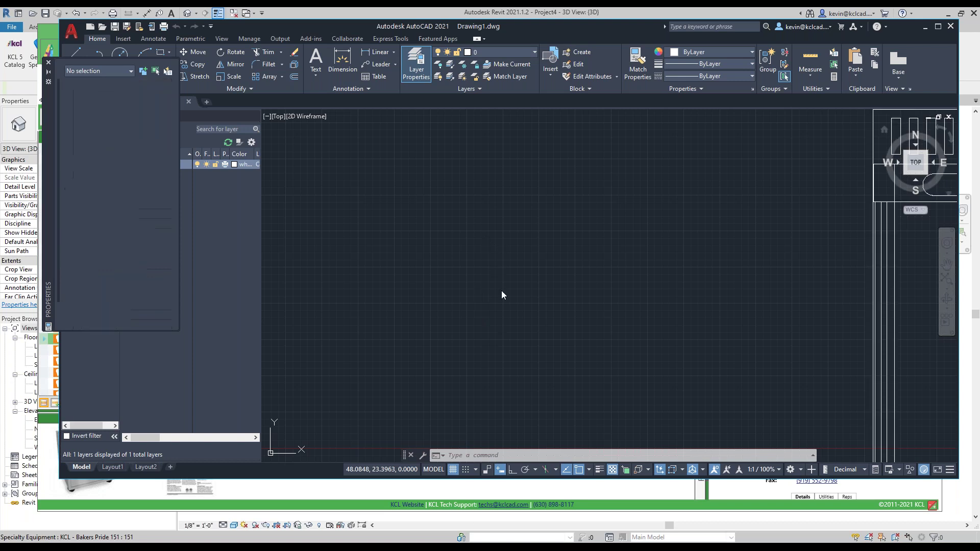
{"action": "left_click", "coordinate": [478, 296]}
{"action": "scroll", "coordinate": [538, 250], "scroll_direction": "down", "scroll_amount": 3}
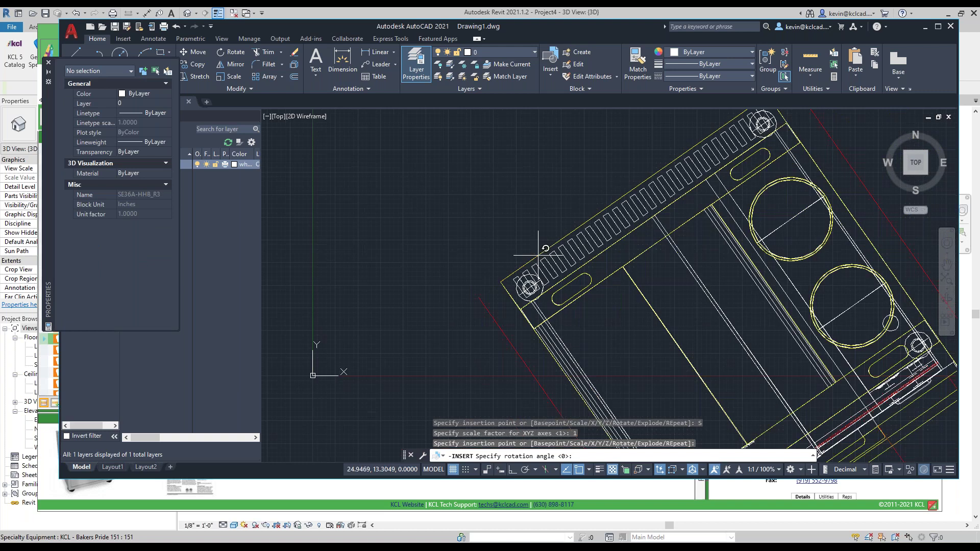
{"action": "key", "text": "Return"}
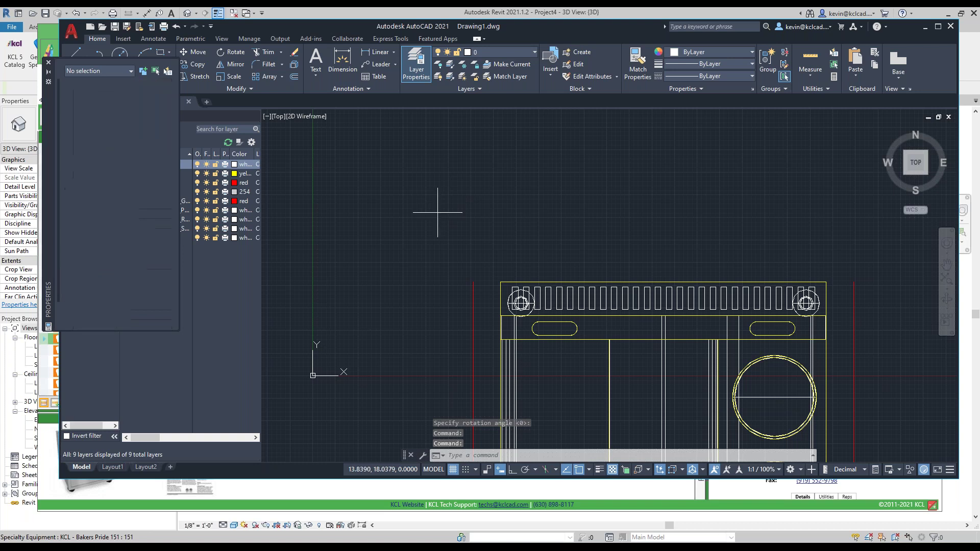
{"action": "scroll", "coordinate": [389, 212], "scroll_direction": "down", "scroll_amount": 4}
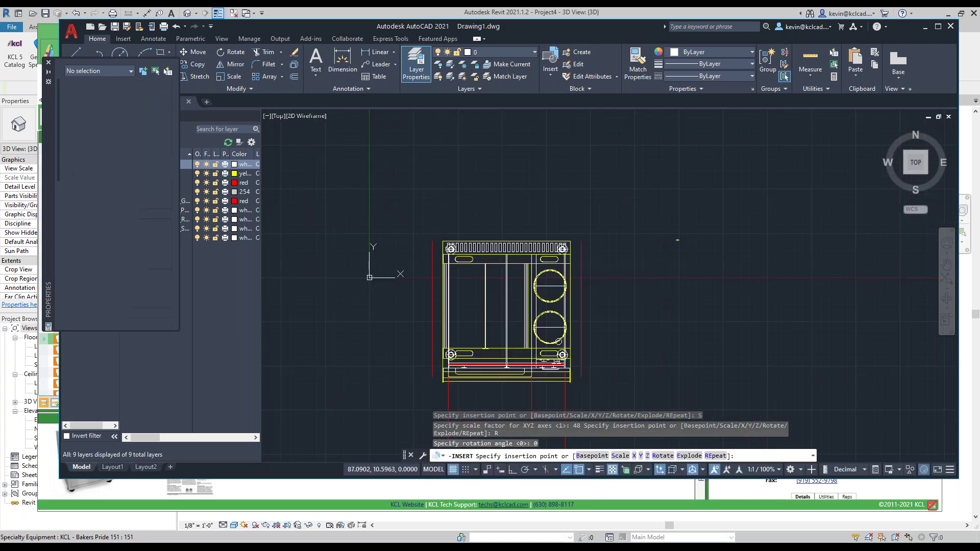
{"action": "left_click", "coordinate": [678, 240]}
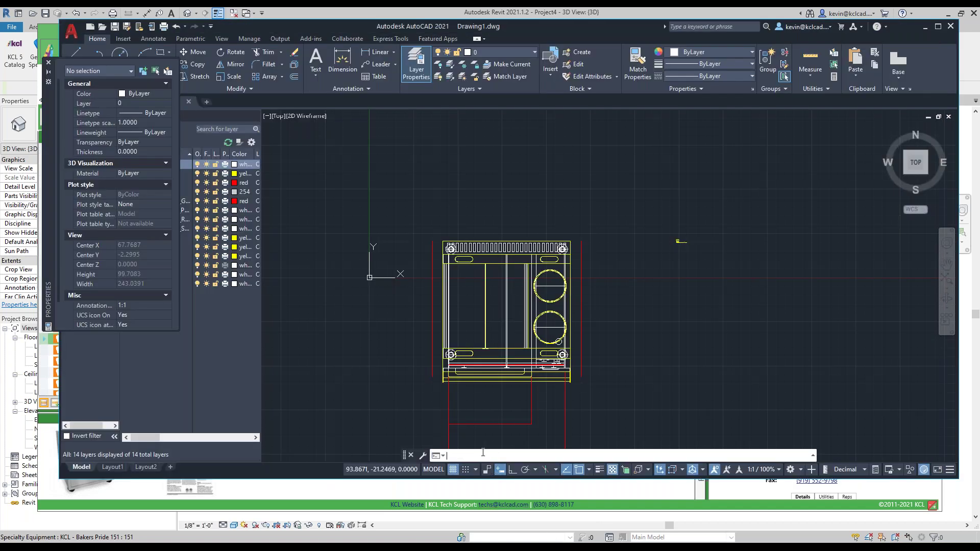
- Confirm the drawing units stay decimal inches with the UNITS command
{"action": "type", "text": "units"}
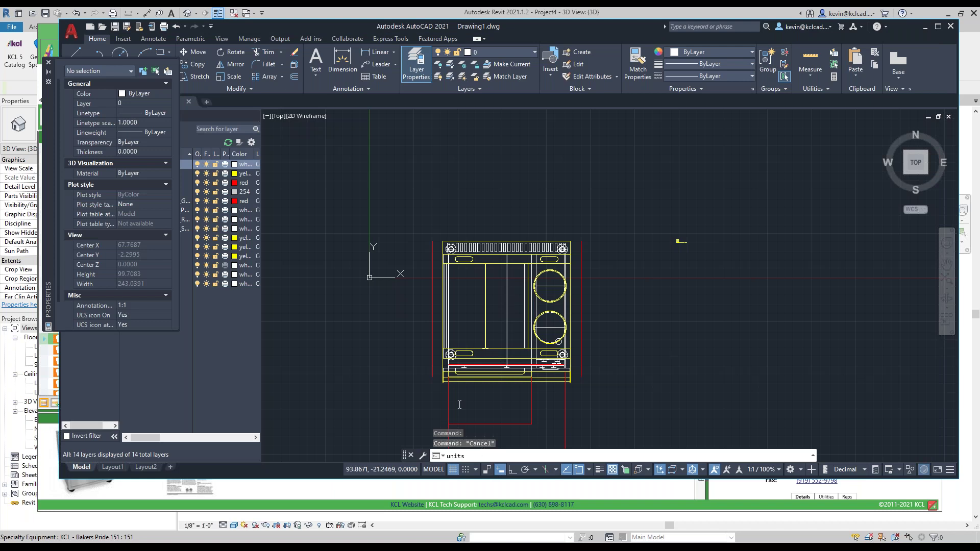
{"action": "key", "text": "Return"}
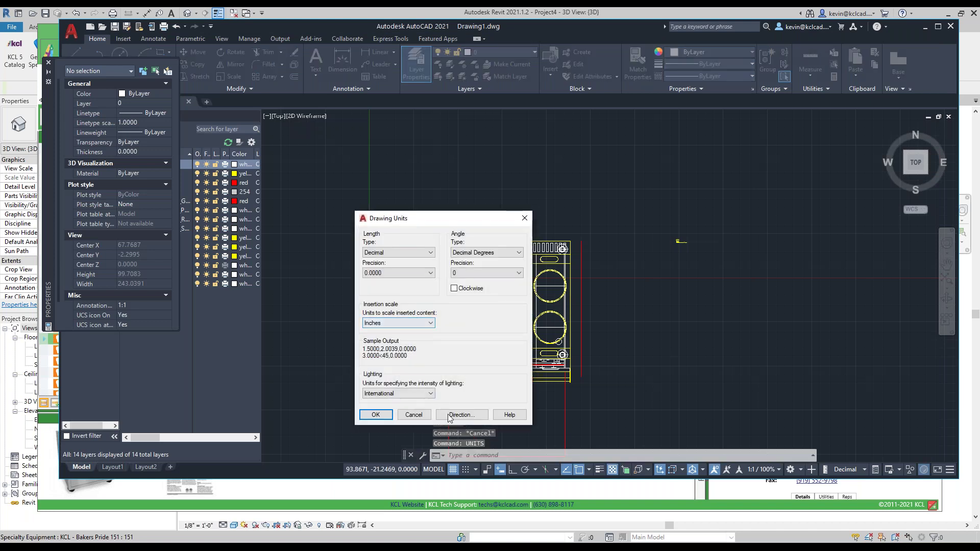
{"action": "left_click", "coordinate": [376, 415]}
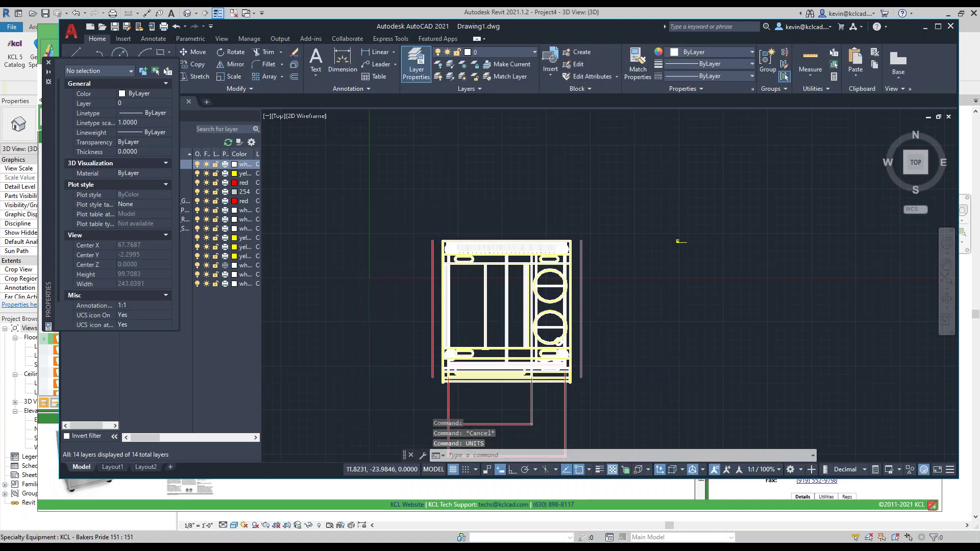
{"action": "scroll", "coordinate": [410, 306], "scroll_direction": "up", "scroll_amount": 4}
{"action": "scroll", "coordinate": [409, 305], "scroll_direction": "down", "scroll_amount": 2}
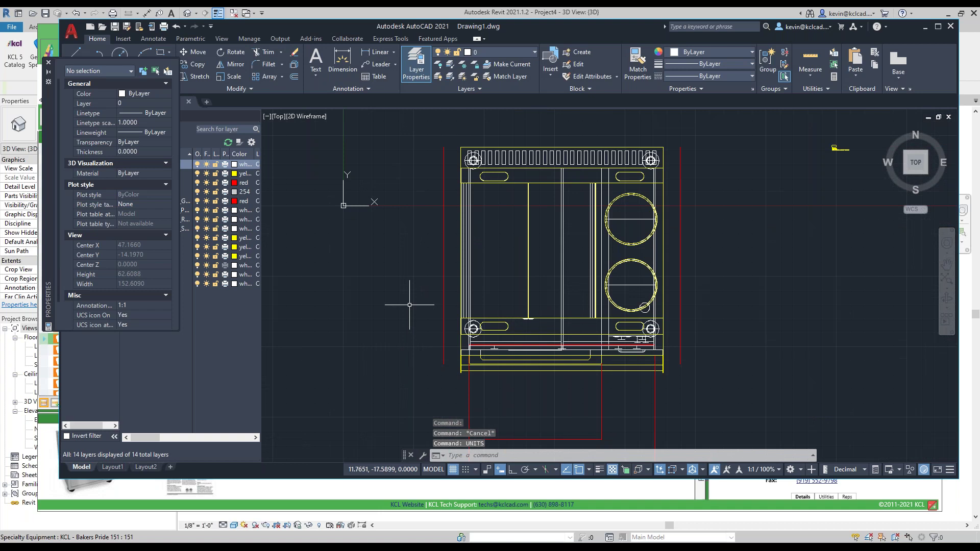
{"action": "key", "text": "Escape"}
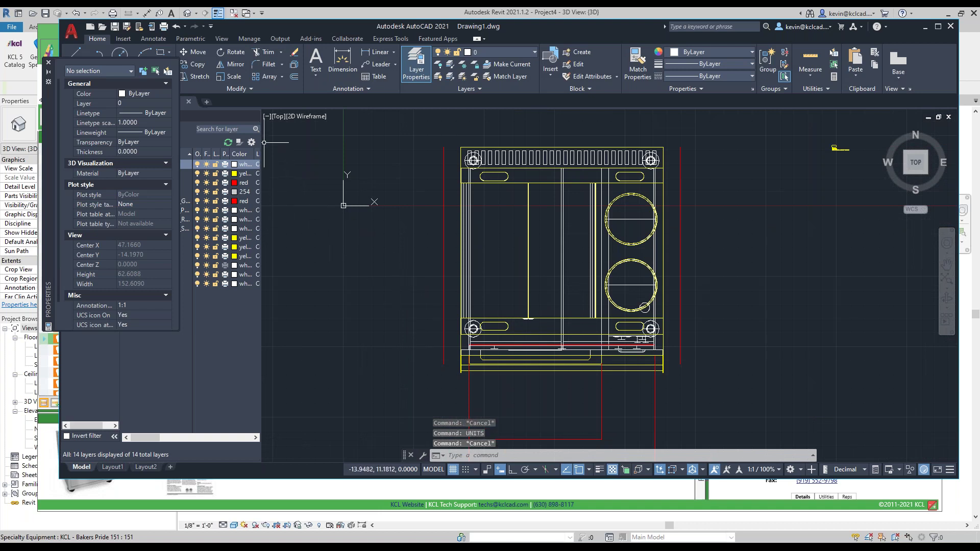
- Turn off the Glass-LED-Red, Plastic-White, Rubber-Black and Stainless-Polished render layers and view SW Isometric
{"action": "left_click_drag", "start_coordinate": [261, 143], "coordinate": [319, 144]}
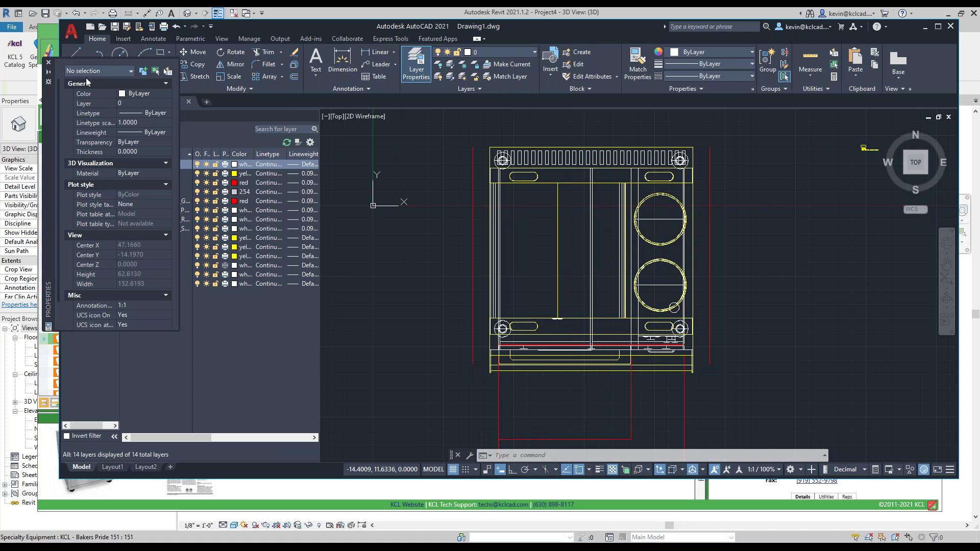
{"action": "left_click", "coordinate": [48, 63]}
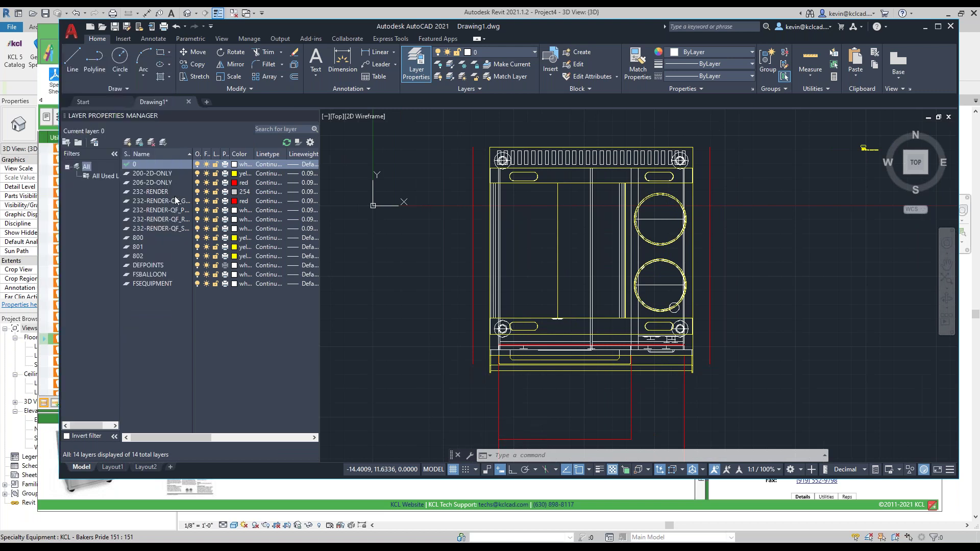
{"action": "left_click", "coordinate": [197, 200]}
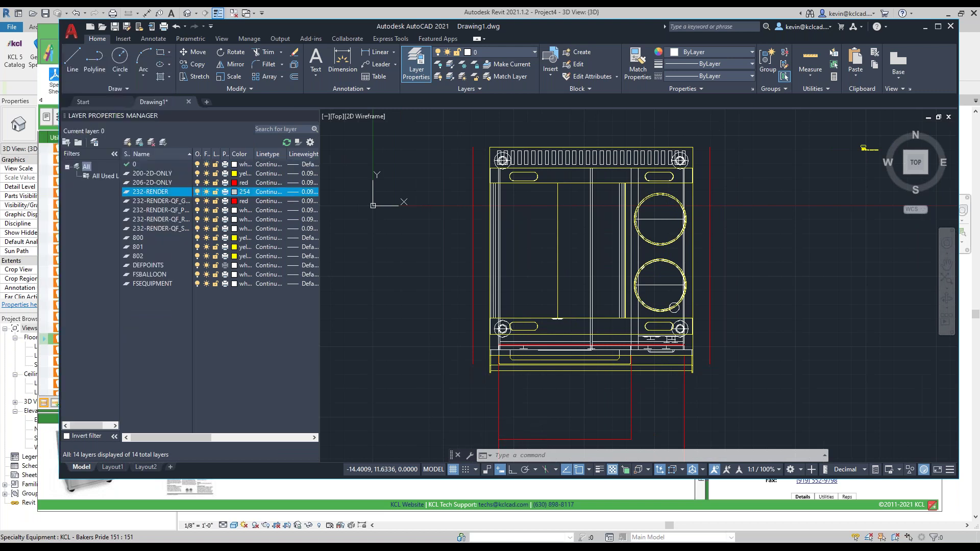
{"action": "left_click", "coordinate": [197, 209]}
{"action": "left_click", "coordinate": [197, 219]}
{"action": "left_click", "coordinate": [197, 228]}
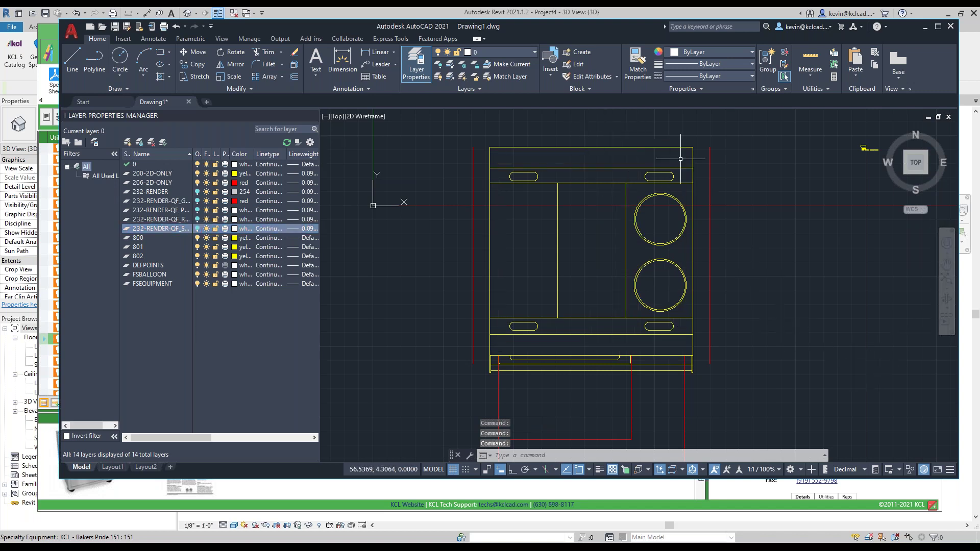
{"action": "mouse_move", "coordinate": [647, 167]}
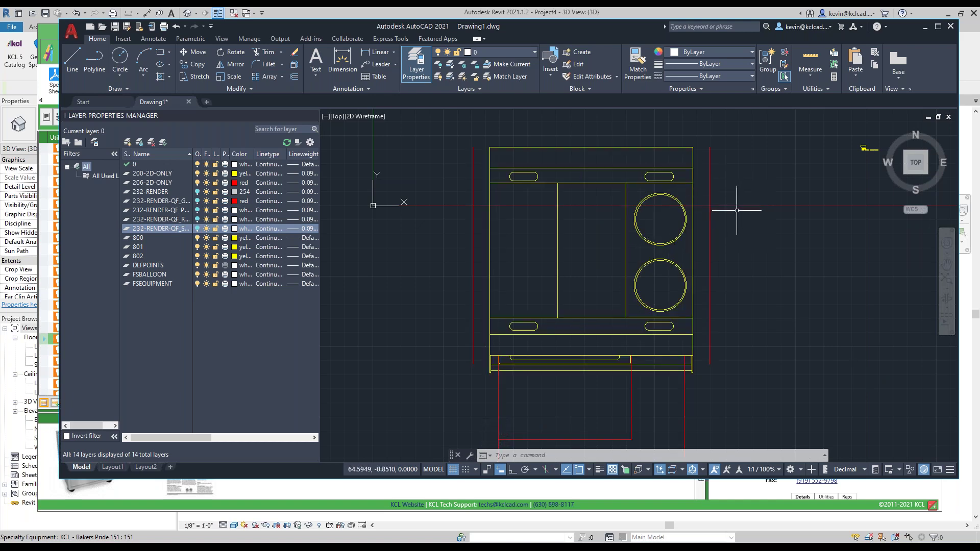
{"action": "left_click_drag", "start_coordinate": [906, 173], "coordinate": [911, 169]}
{"action": "left_click", "coordinate": [906, 172]}
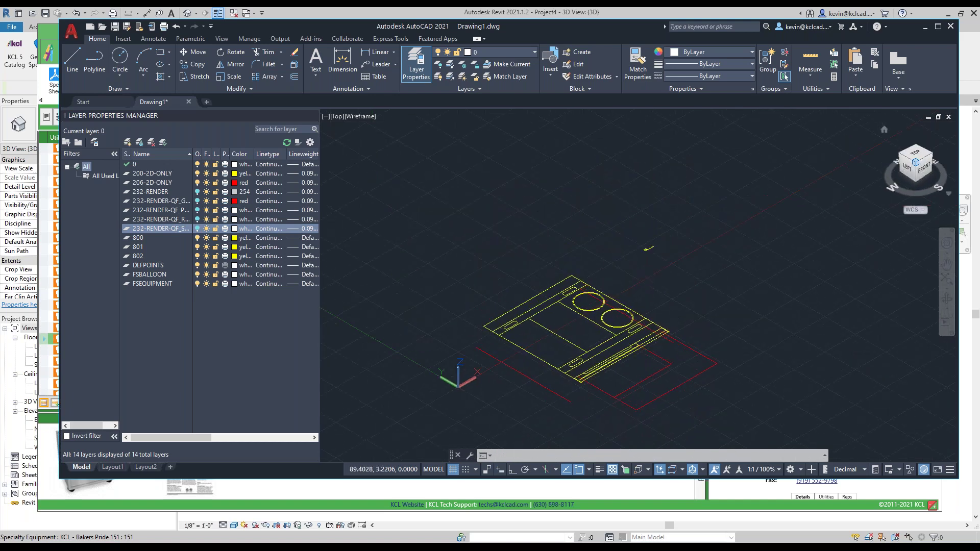
- Turn the 232-RENDER layers back on and return to the KCL Designer catalog
{"action": "left_click", "coordinate": [197, 192]}
{"action": "left_click", "coordinate": [197, 201]}
{"action": "left_click", "coordinate": [197, 210]}
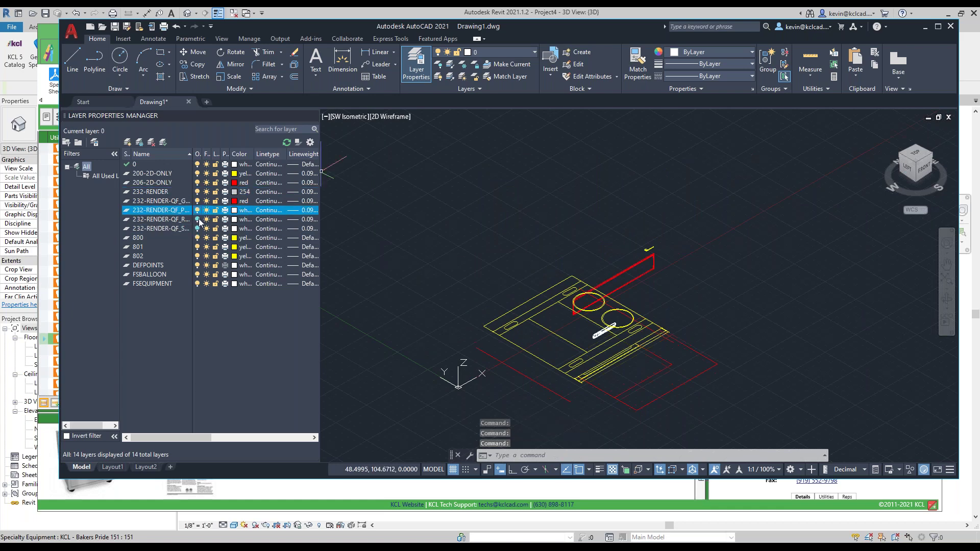
{"action": "left_click", "coordinate": [197, 219]}
{"action": "left_click", "coordinate": [197, 229]}
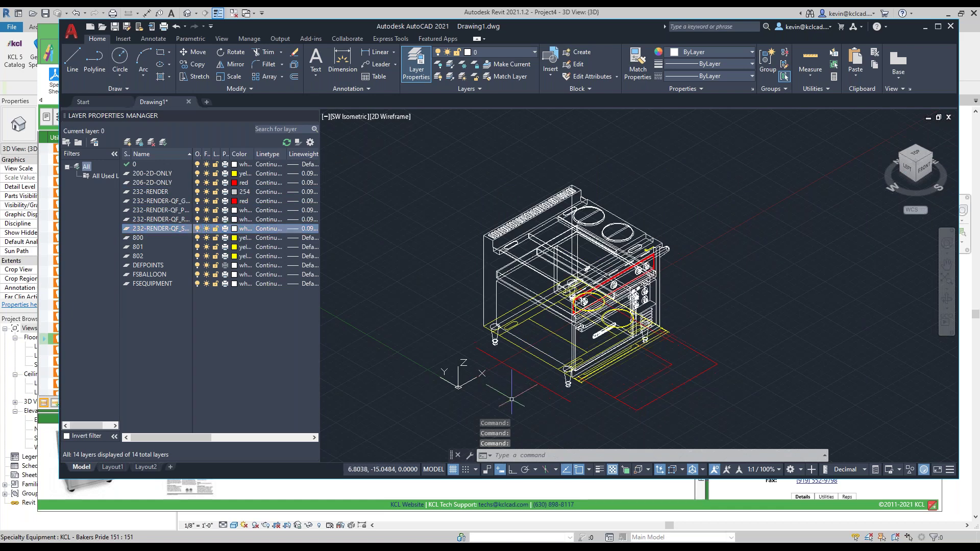
{"action": "scroll", "coordinate": [511, 399], "scroll_direction": "up", "scroll_amount": 3}
{"action": "scroll", "coordinate": [511, 399], "scroll_direction": "down", "scroll_amount": 3}
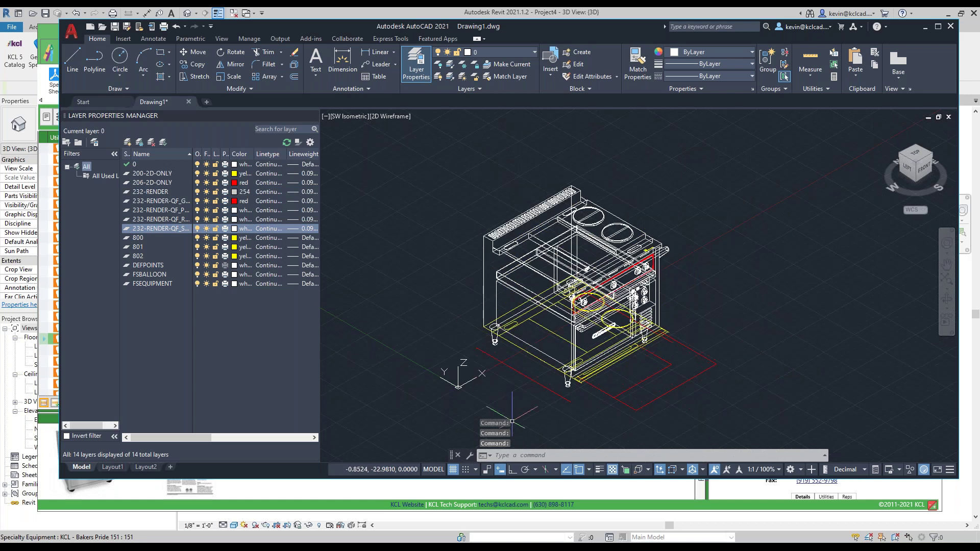
{"action": "key", "text": "alt+Tab"}
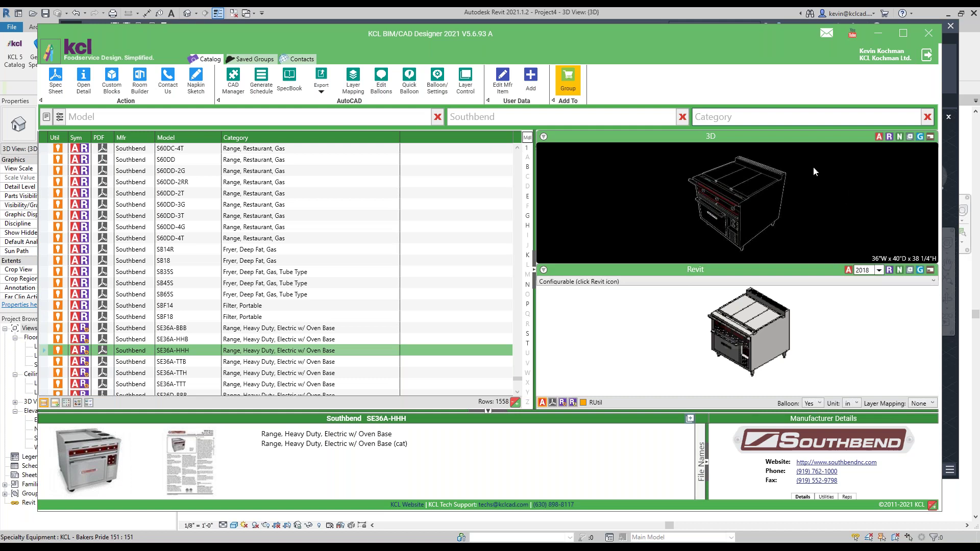
- Send the range drawing to NapkinSketch and switch the sketch to its 3D view
{"action": "left_click", "coordinate": [900, 138]}
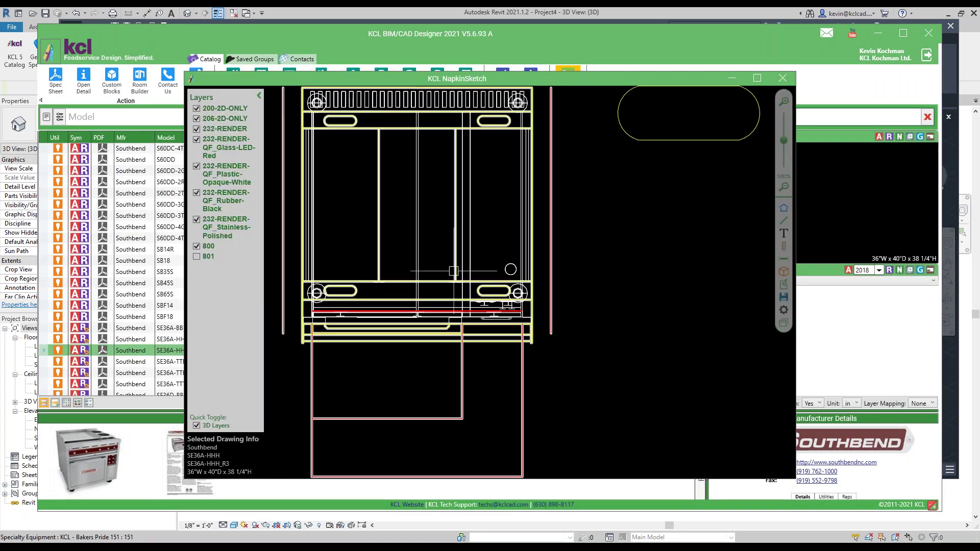
{"action": "scroll", "coordinate": [571, 245], "scroll_direction": "down", "scroll_amount": 2}
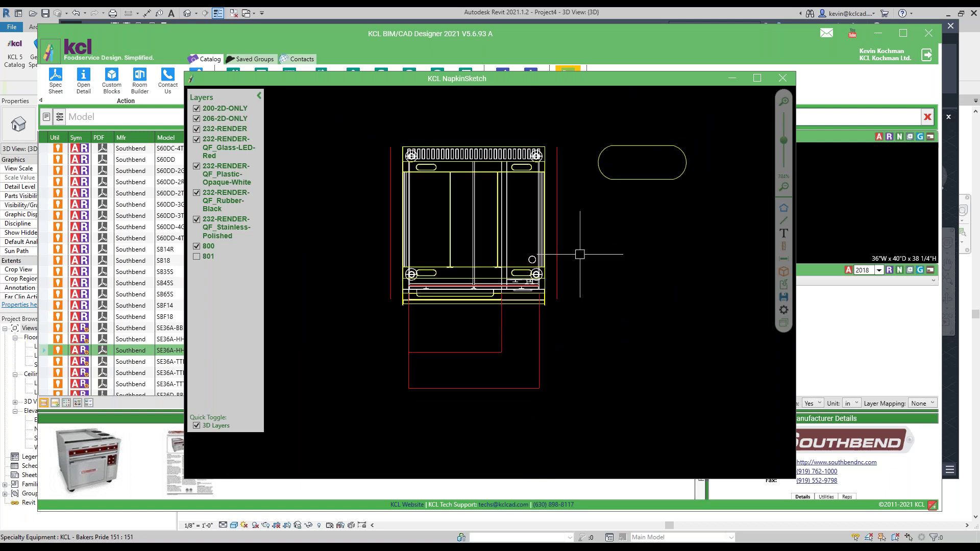
{"action": "left_click", "coordinate": [784, 273]}
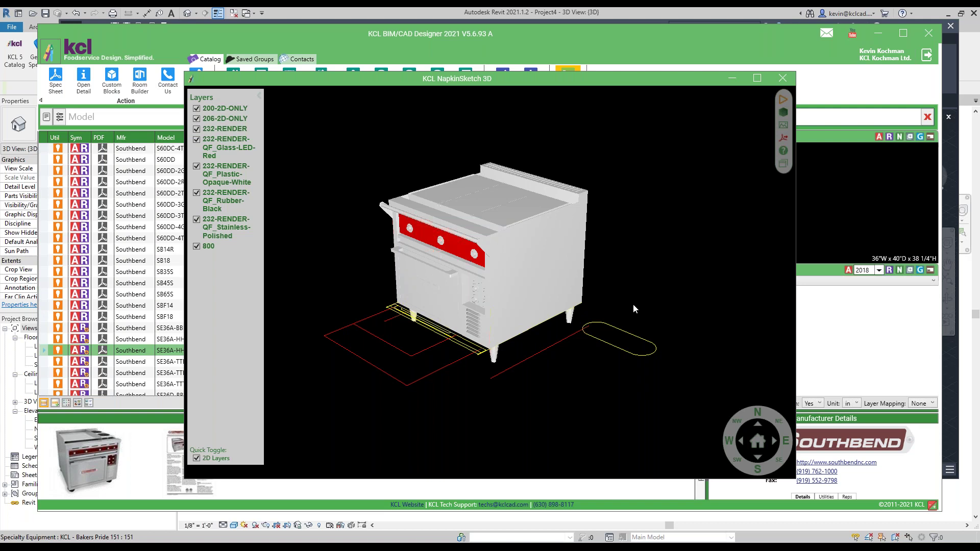
{"action": "scroll", "coordinate": [644, 218], "scroll_direction": "up", "scroll_amount": 2}
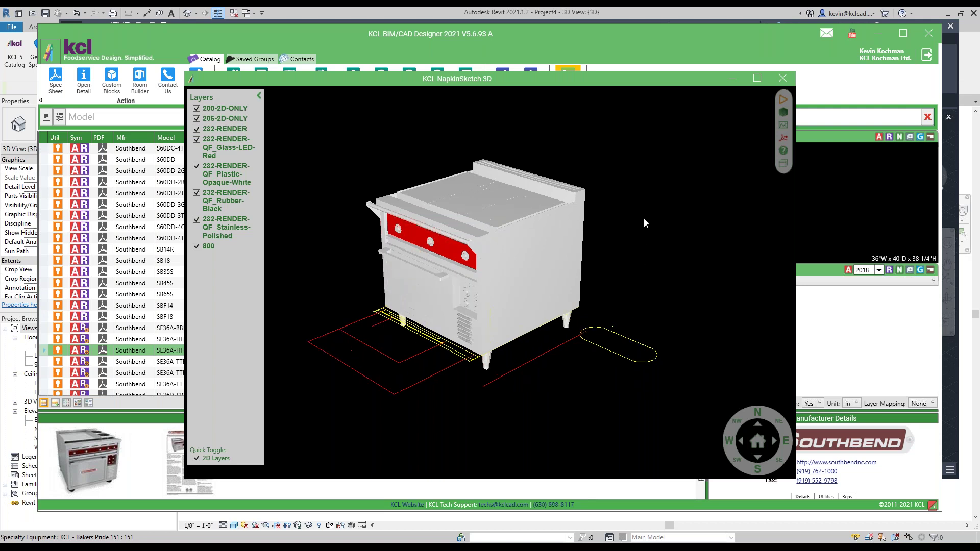
- Hide the 2D layers, auto-rotate the oven briefly, then close the 3D view and NapkinSketch
{"action": "left_click", "coordinate": [196, 458]}
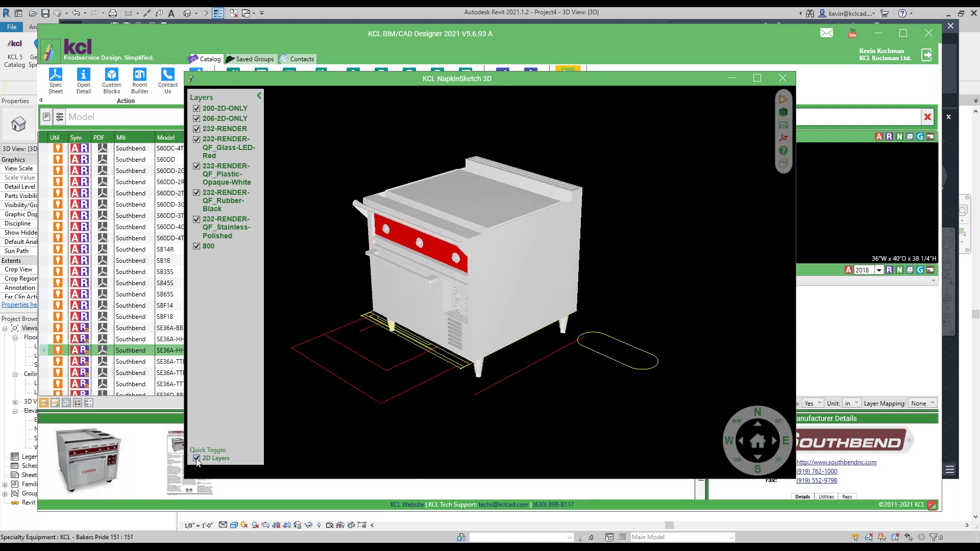
{"action": "left_click", "coordinate": [782, 101]}
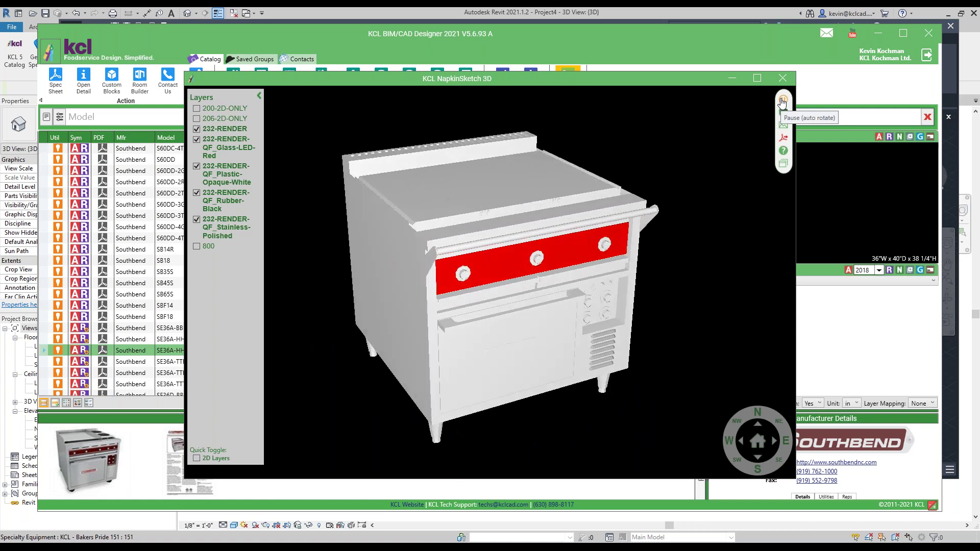
{"action": "left_click", "coordinate": [782, 102]}
{"action": "left_click", "coordinate": [782, 78]}
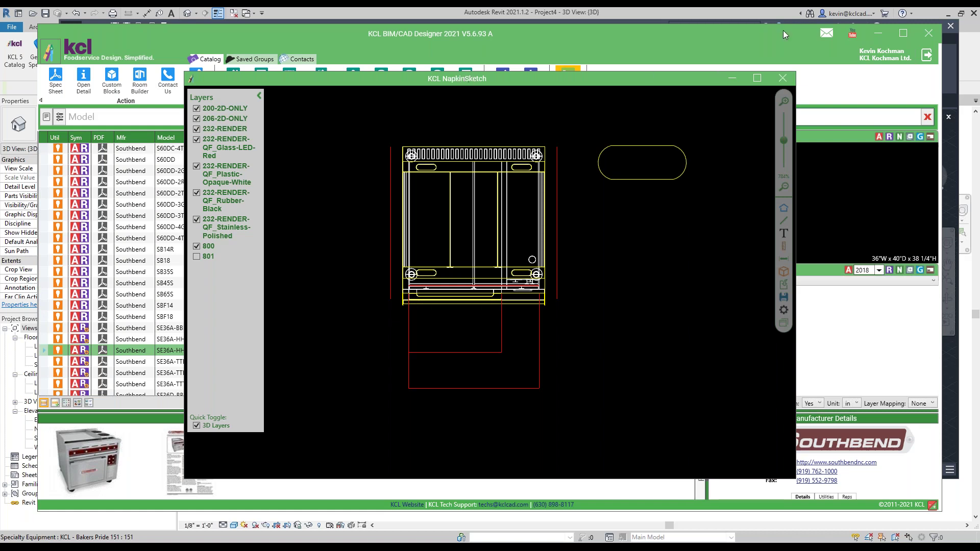
{"action": "left_click", "coordinate": [790, 78]}
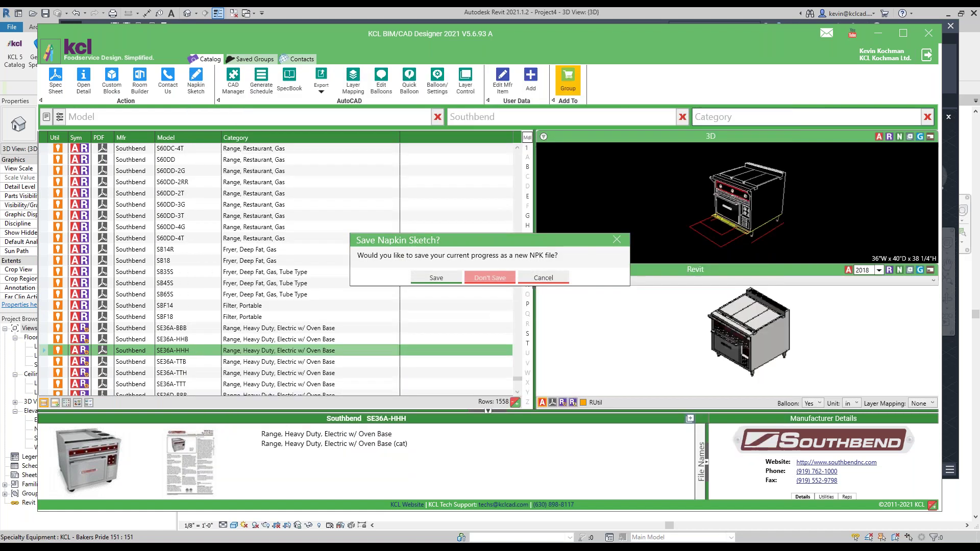
- Discard the sketch and add a single 10' north wall in Room Builder
{"action": "left_click", "coordinate": [489, 277]}
{"action": "left_click", "coordinate": [140, 82]}
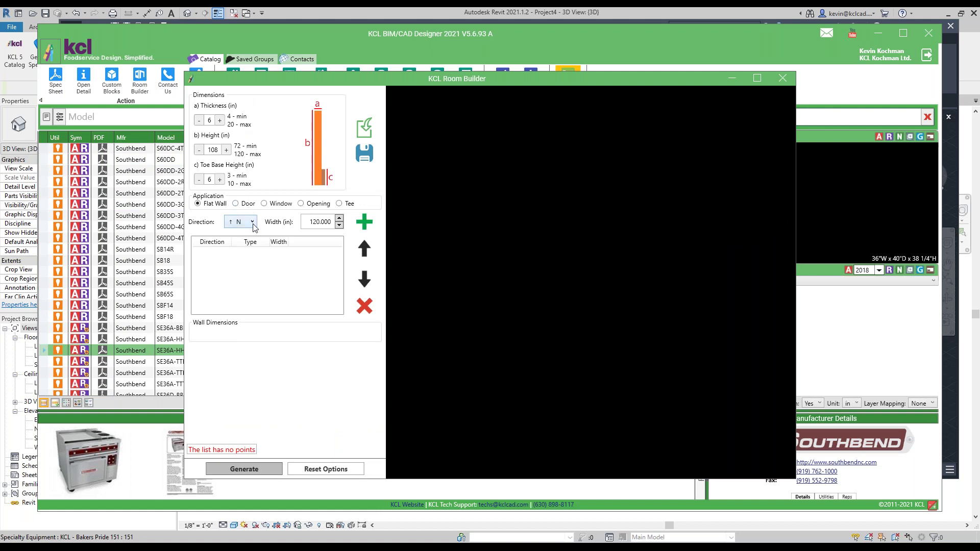
{"action": "left_click", "coordinate": [253, 226]}
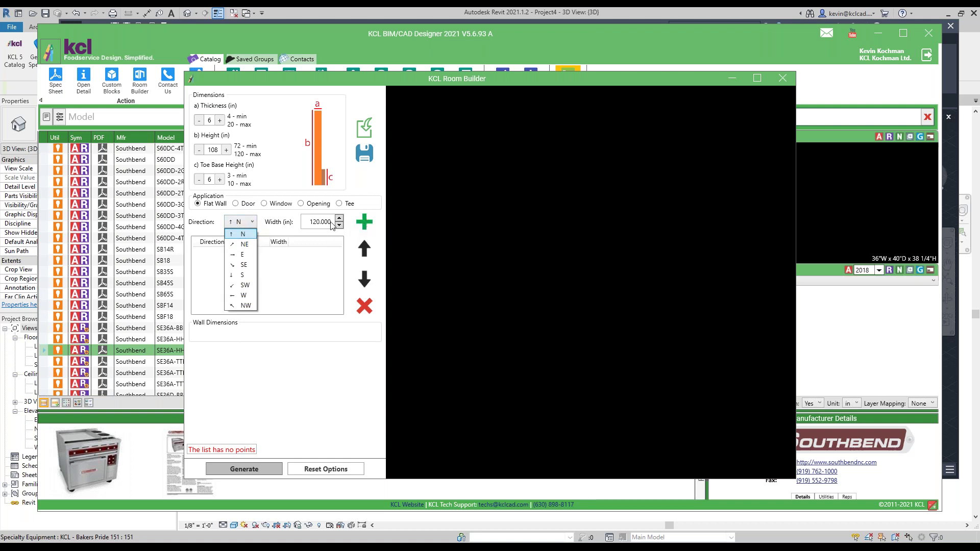
{"action": "left_click", "coordinate": [366, 223]}
{"action": "left_click", "coordinate": [366, 225]}
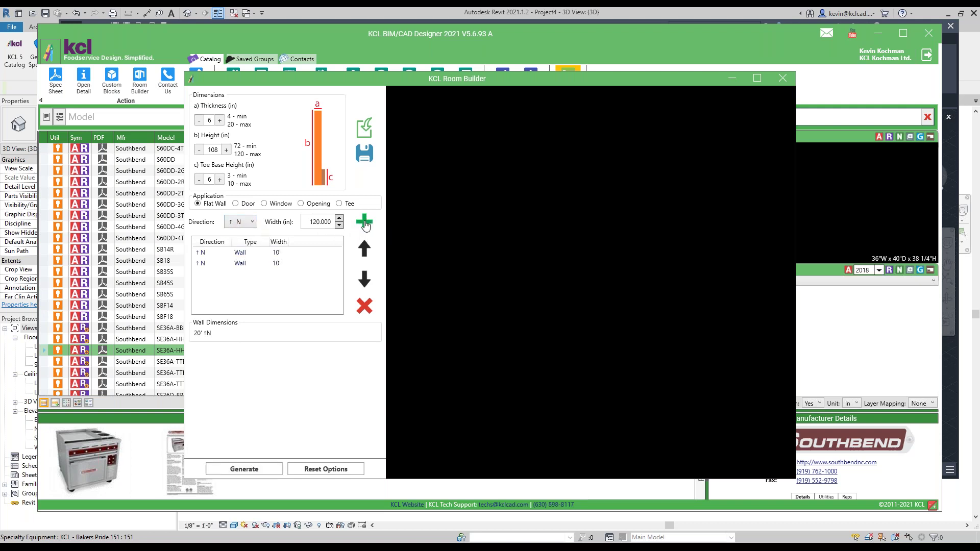
{"action": "left_click", "coordinate": [261, 264]}
{"action": "left_click", "coordinate": [364, 306]}
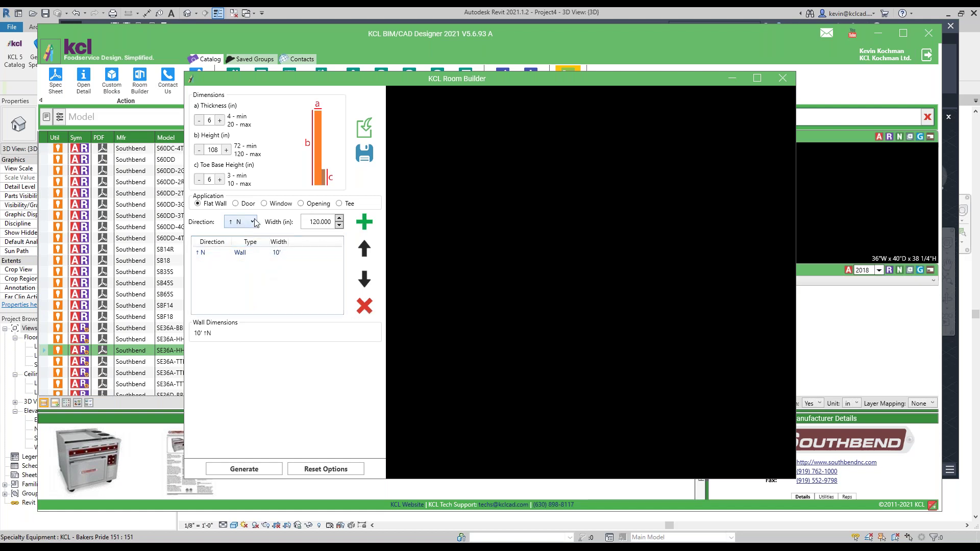
- Start the east run with a 48" wall followed by a 36" door
{"action": "left_click", "coordinate": [253, 222]}
{"action": "left_click", "coordinate": [244, 255]}
{"action": "double_click", "coordinate": [316, 222]}
{"action": "type", "text": "48"}
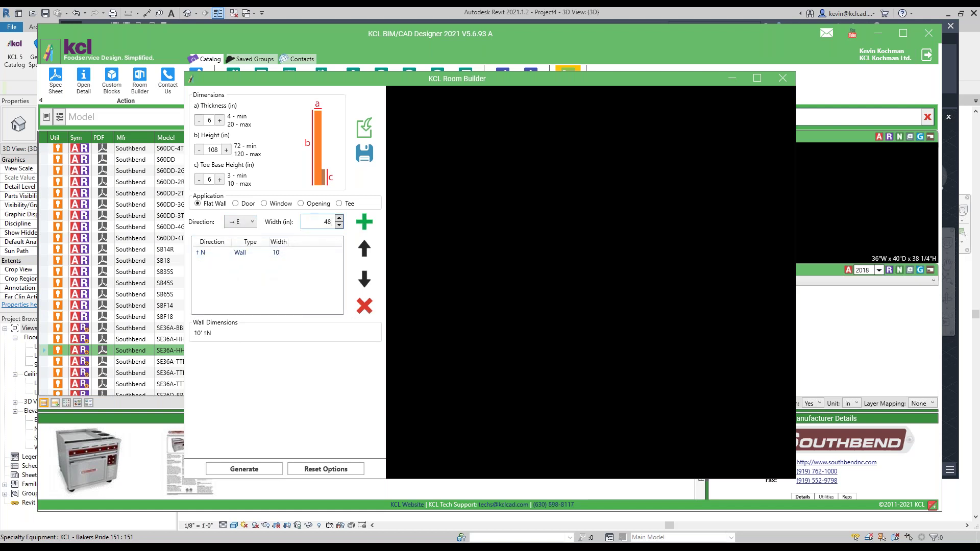
{"action": "left_click", "coordinate": [365, 222]}
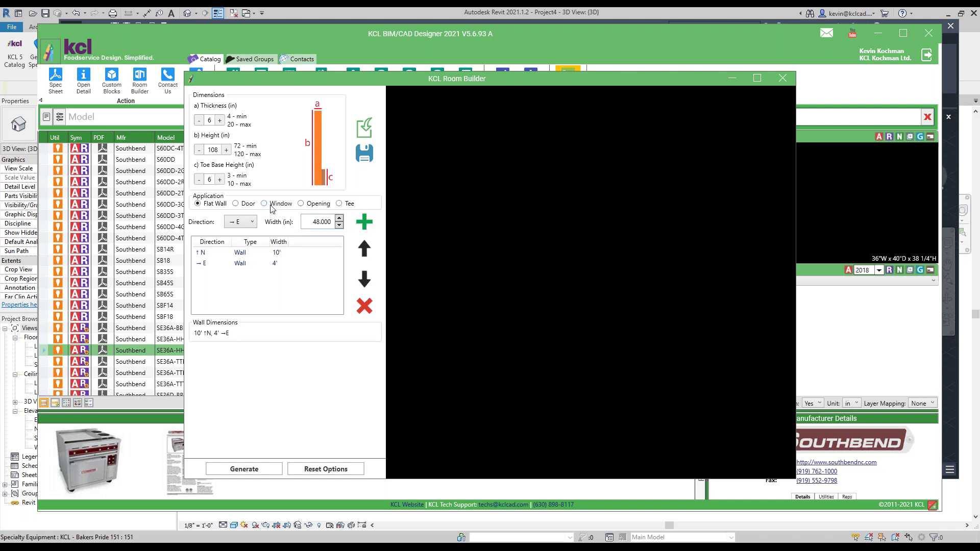
{"action": "left_click", "coordinate": [236, 203]}
{"action": "double_click", "coordinate": [319, 222]}
{"action": "type", "text": "36"}
{"action": "left_click", "coordinate": [364, 222]}
- Continue east with a 4' wall, a 24" door and an 80" wall
{"action": "left_click", "coordinate": [211, 203]}
{"action": "double_click", "coordinate": [315, 221]}
{"action": "type", "text": "4"}
{"action": "left_click", "coordinate": [371, 222]}
{"action": "double_click", "coordinate": [317, 222]}
{"action": "type", "text": "24"}
{"action": "left_click", "coordinate": [364, 221]}
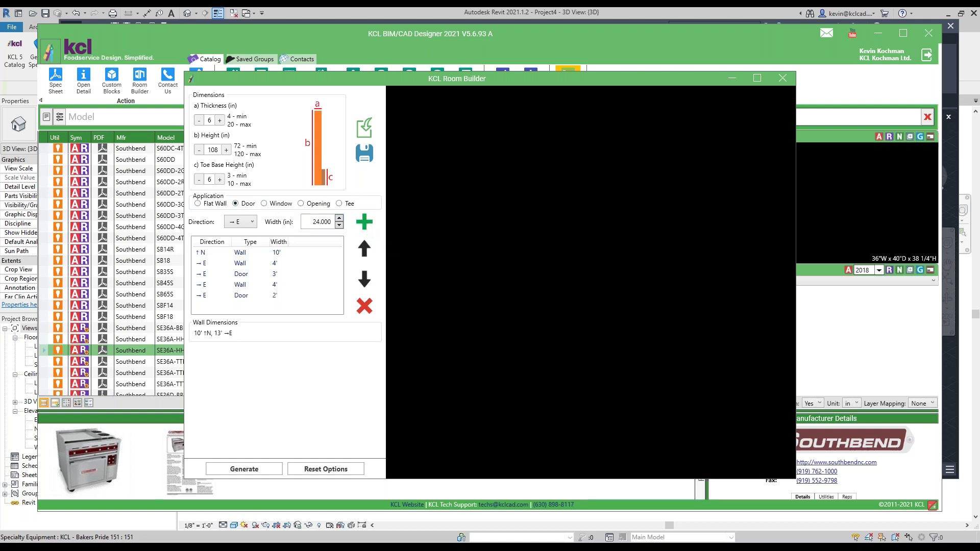
{"action": "double_click", "coordinate": [320, 223]}
{"action": "type", "text": "80"}
{"action": "left_click", "coordinate": [364, 221]}
{"action": "left_click", "coordinate": [246, 274]}
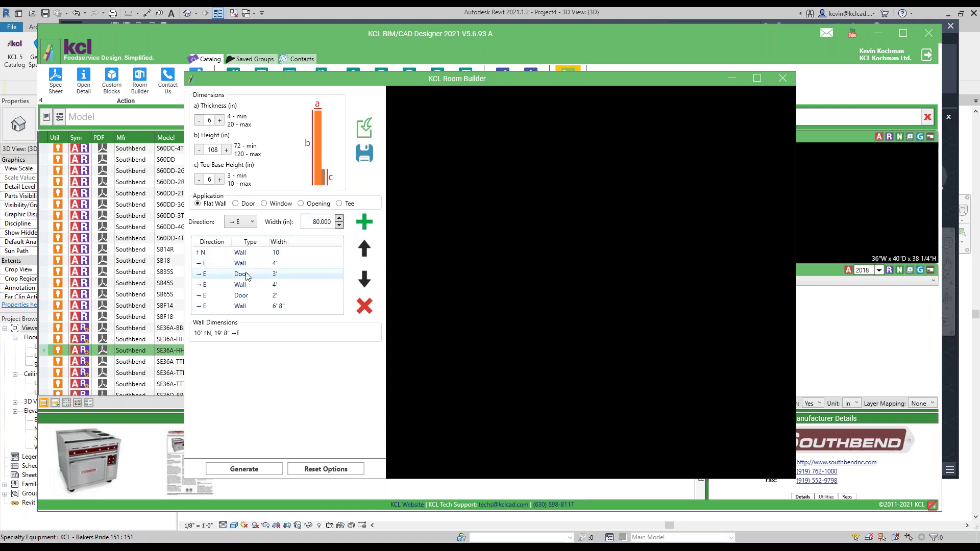
- Replace the 2' door with a 24-wide window ahead of the 6' 8" wall, then generate the 3D room
{"action": "left_click", "coordinate": [243, 296]}
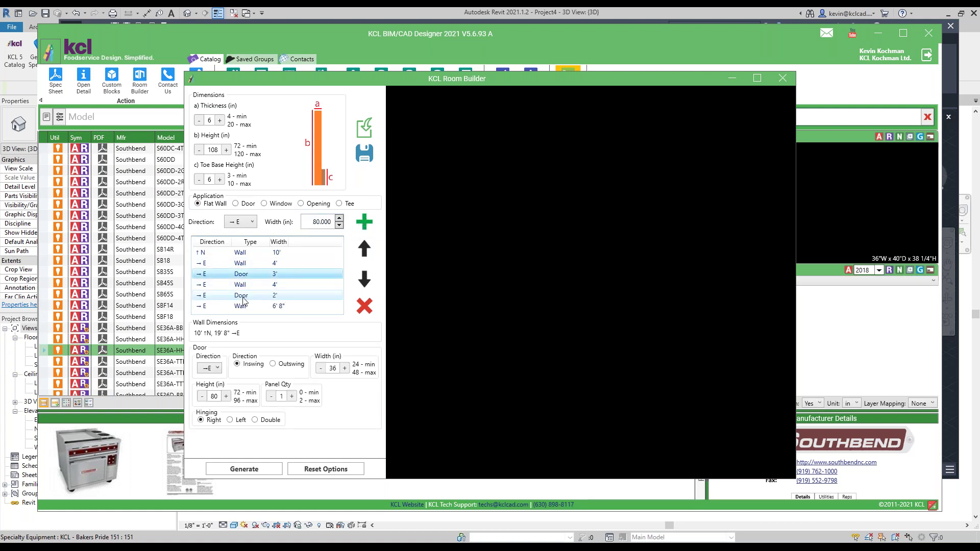
{"action": "left_click", "coordinate": [364, 306]}
{"action": "left_click", "coordinate": [264, 203]}
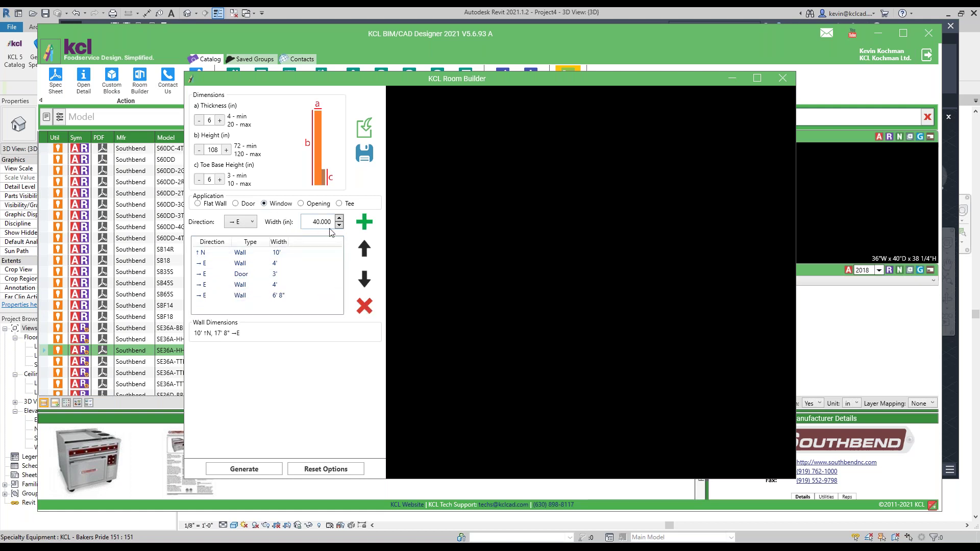
{"action": "double_click", "coordinate": [324, 223]}
{"action": "type", "text": "24"}
{"action": "left_click", "coordinate": [364, 222]}
{"action": "left_click", "coordinate": [365, 253]}
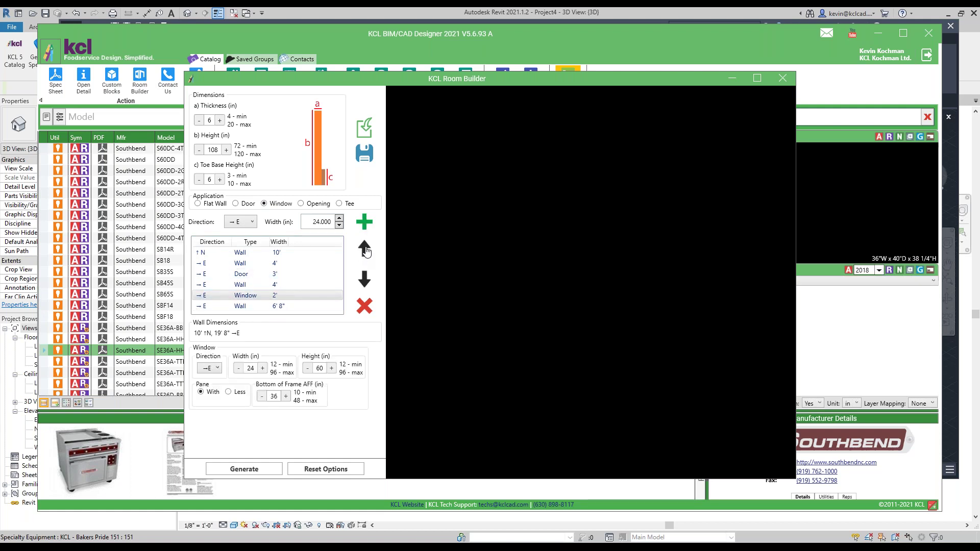
{"action": "left_click", "coordinate": [248, 274]}
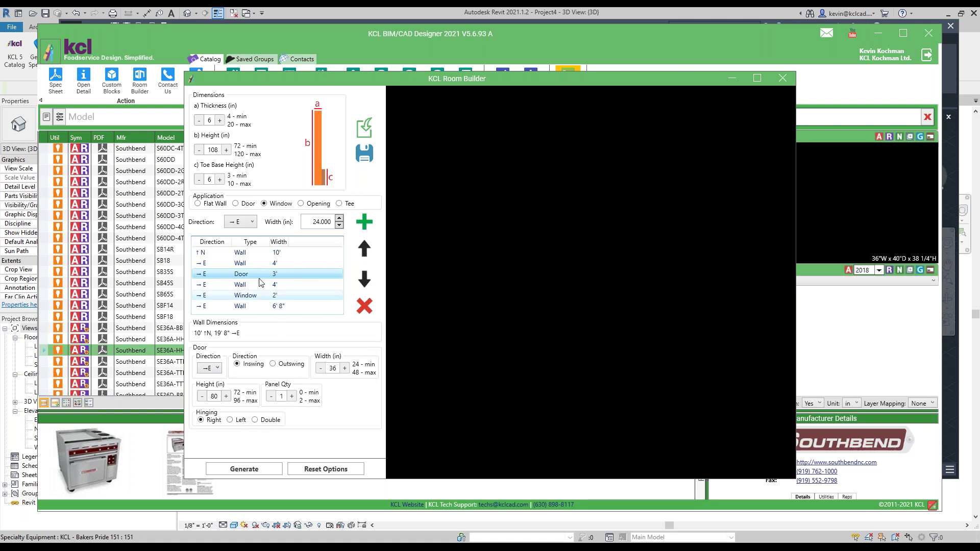
{"action": "left_click", "coordinate": [265, 468]}
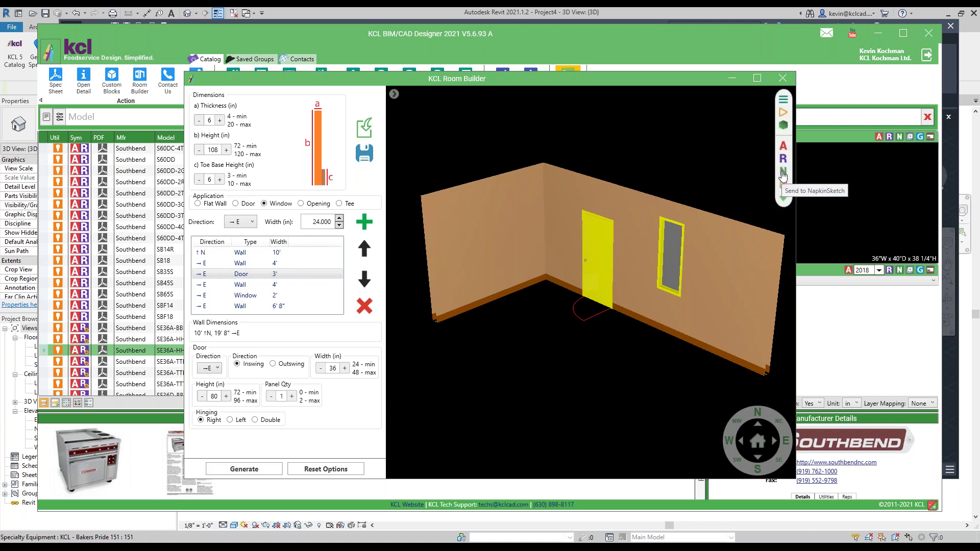
- Review the room in NapkinSketch in 3D and 2D plan, then send it to Revit
{"action": "left_click", "coordinate": [783, 175]}
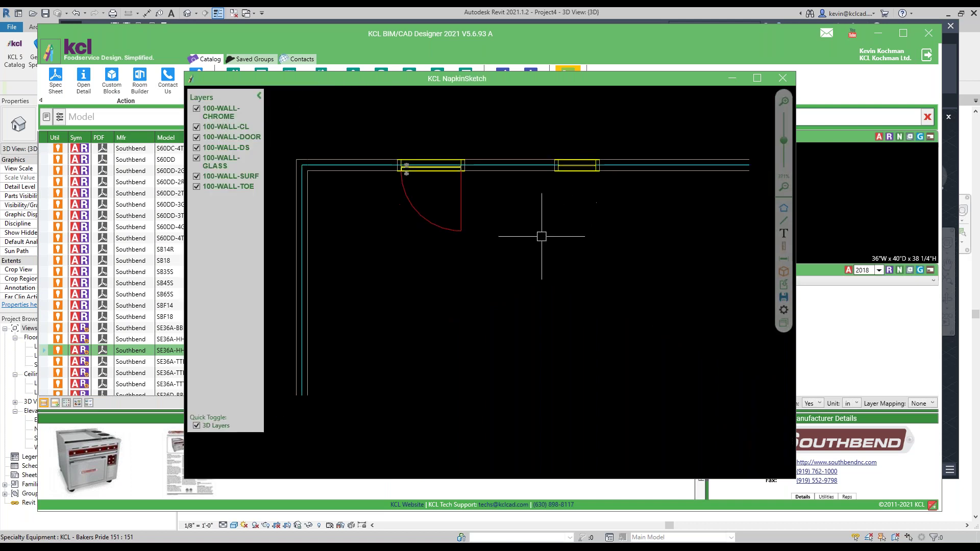
{"action": "scroll", "coordinate": [543, 239], "scroll_direction": "down", "scroll_amount": 1}
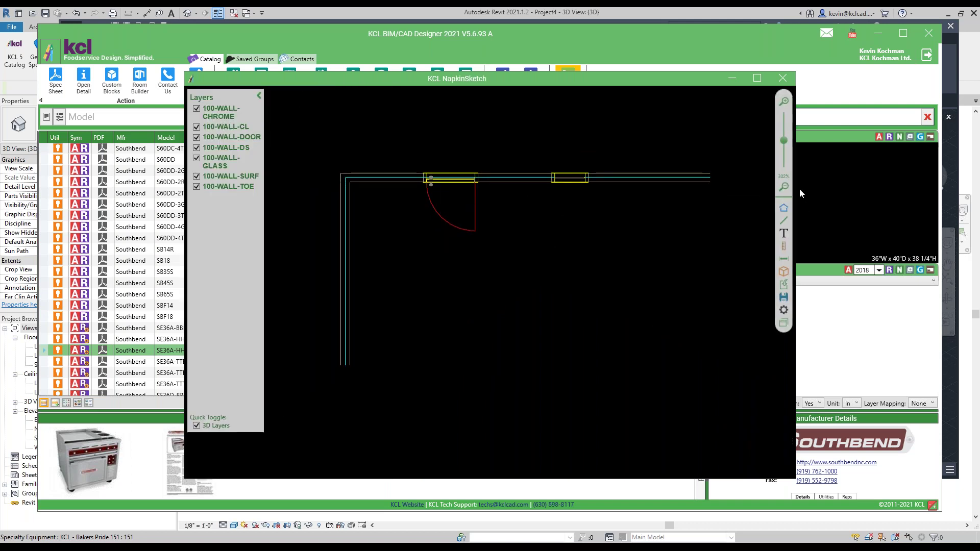
{"action": "left_click", "coordinate": [783, 273]}
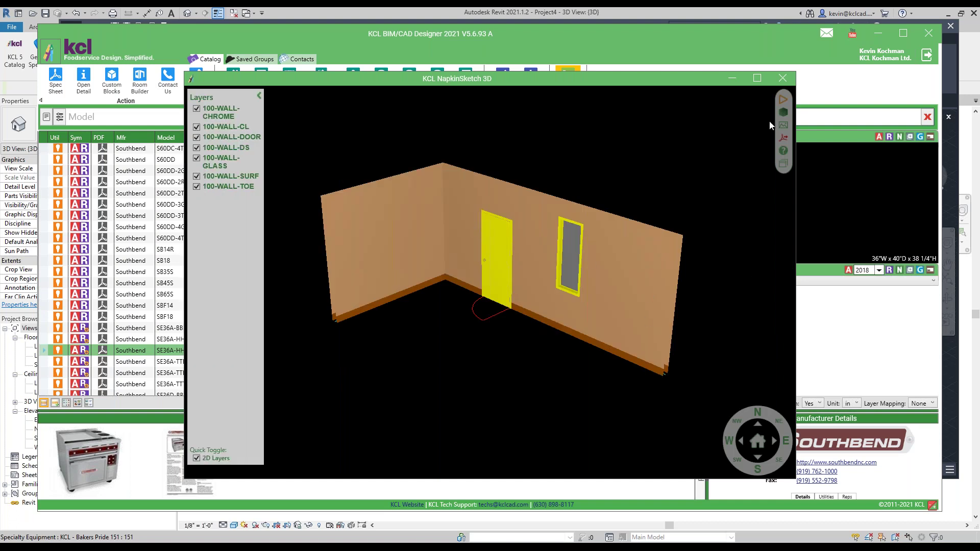
{"action": "left_click", "coordinate": [783, 112]}
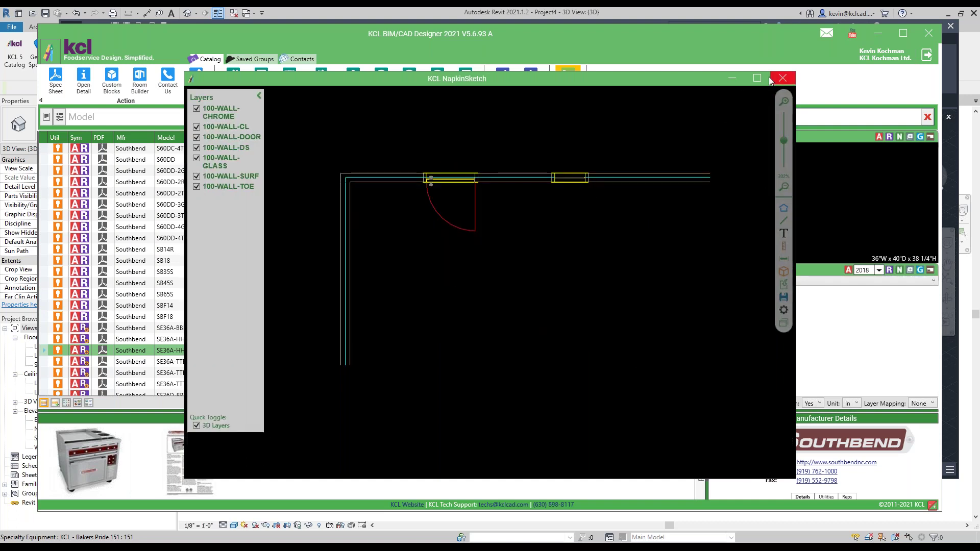
{"action": "left_click", "coordinate": [740, 80]}
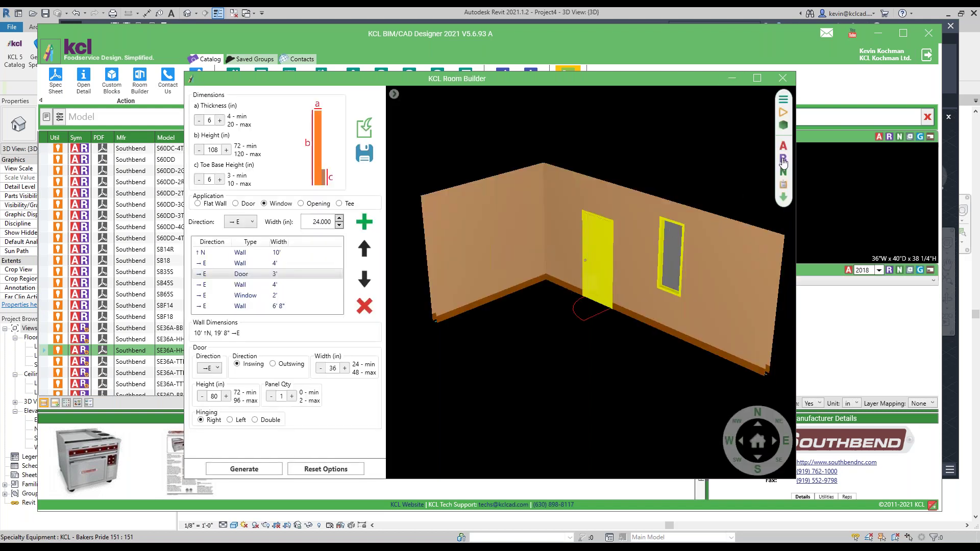
{"action": "left_click", "coordinate": [784, 162]}
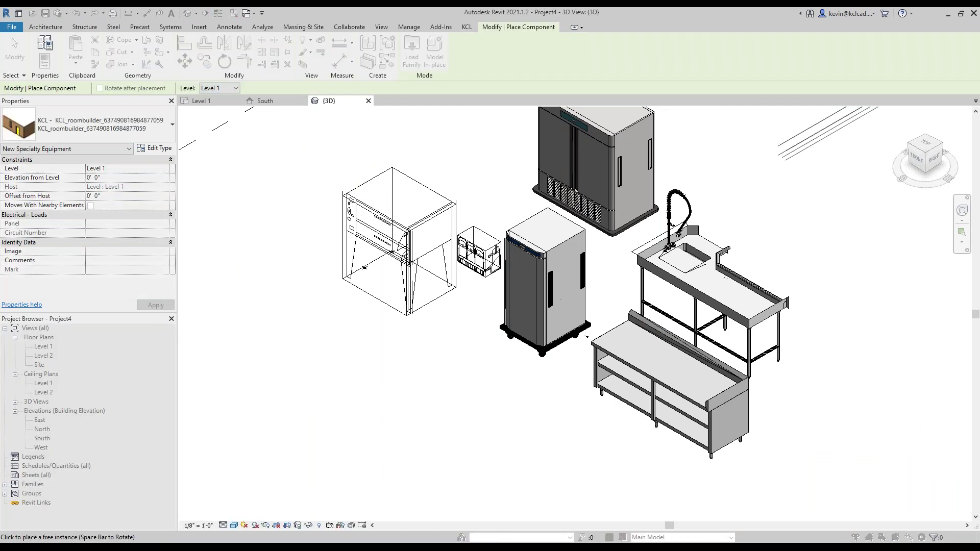
- Place the room block beside the equipment and move the refrigerator against the back wall
{"action": "scroll", "coordinate": [286, 317], "scroll_direction": "down", "scroll_amount": 3}
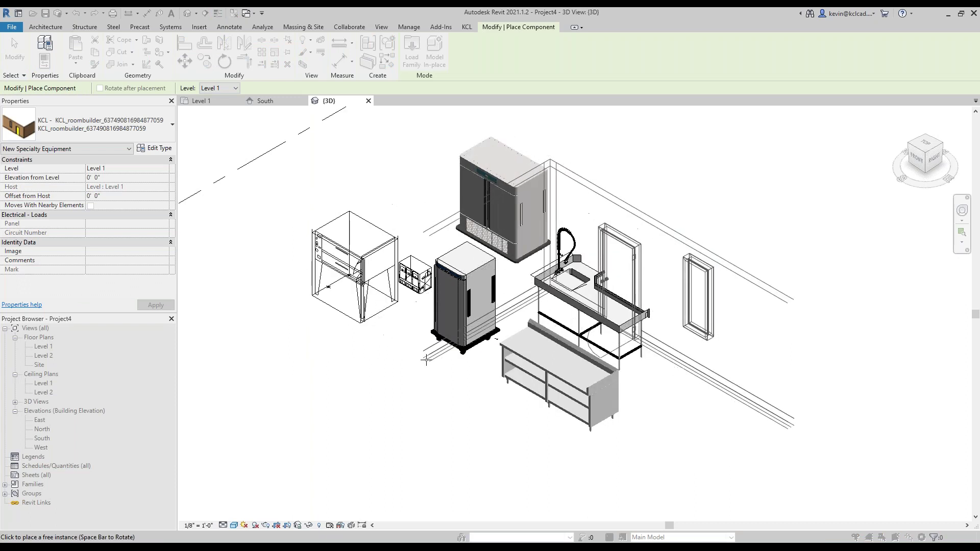
{"action": "scroll", "coordinate": [552, 263], "scroll_direction": "up", "scroll_amount": 1}
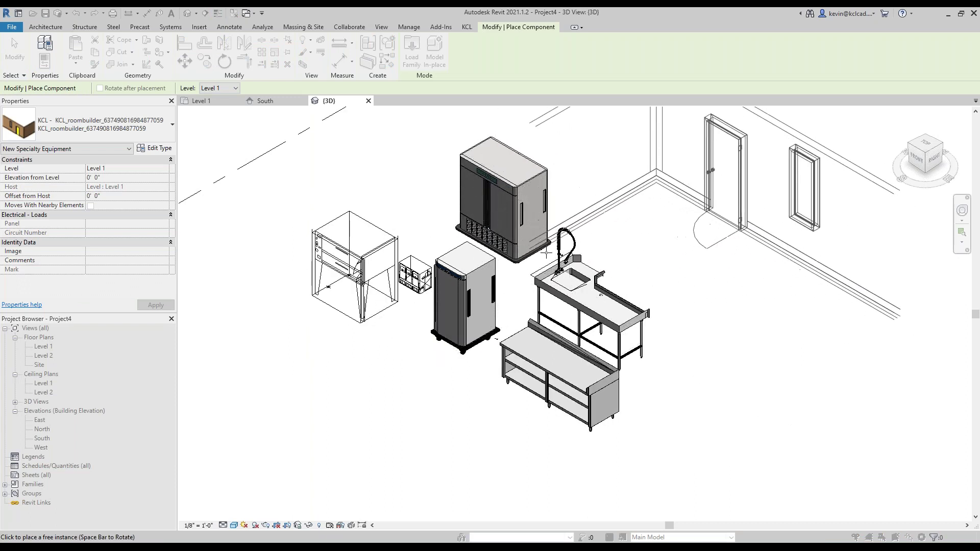
{"action": "left_click", "coordinate": [546, 251]}
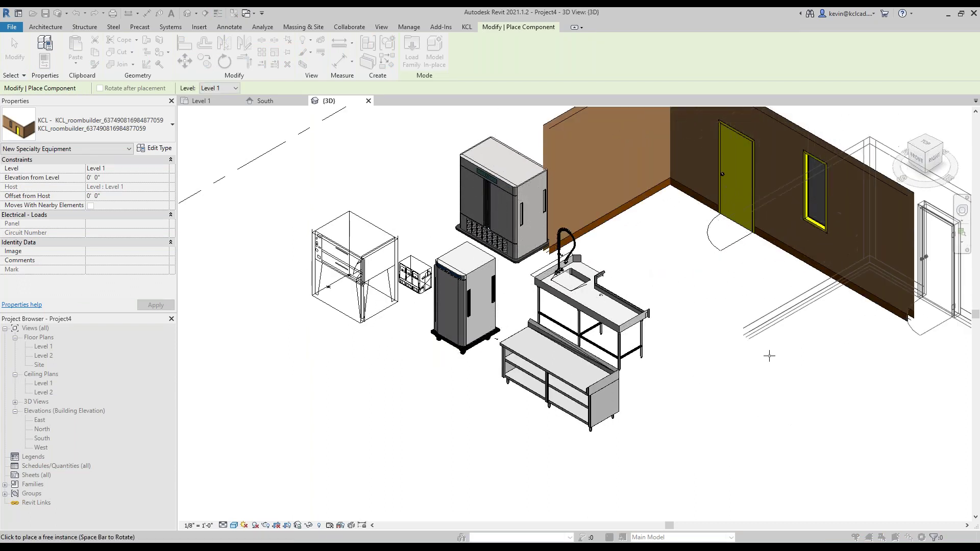
{"action": "key", "text": "Escape"}
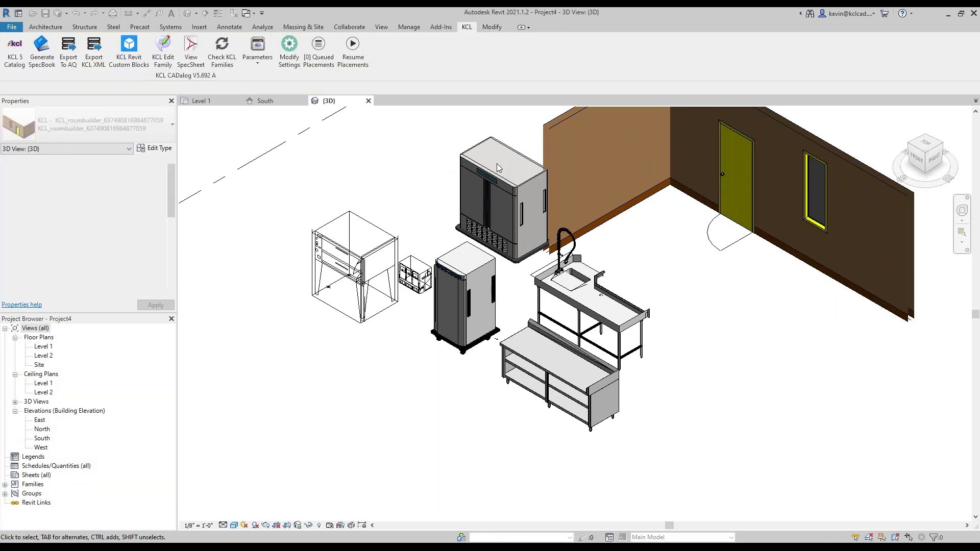
{"action": "left_click_drag", "start_coordinate": [546, 196], "coordinate": [689, 211]}
{"action": "left_click", "coordinate": [713, 330]}
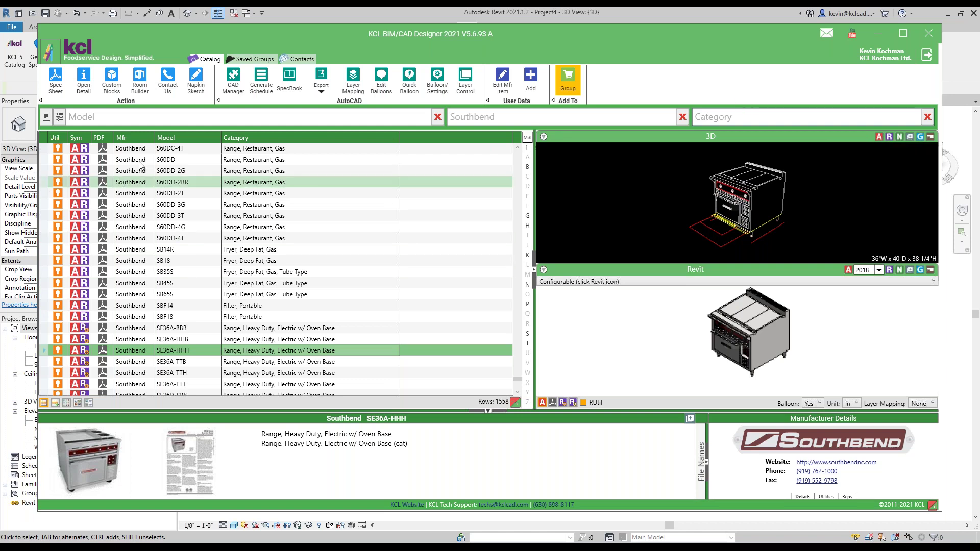
- Show the KCLCAD YouTube channel's Videos list, then return to the Access KCL tab
{"action": "left_click", "coordinate": [852, 35]}
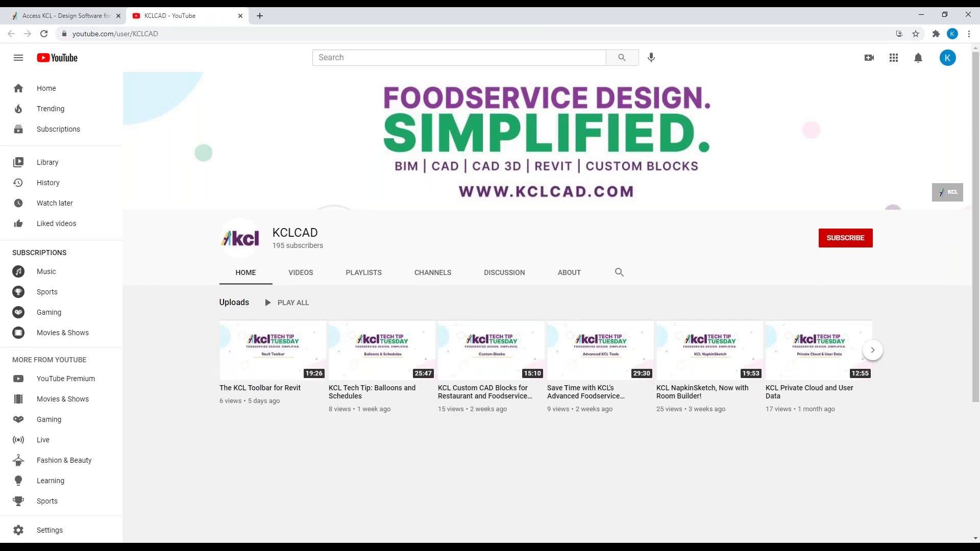
{"action": "left_click", "coordinate": [300, 273]}
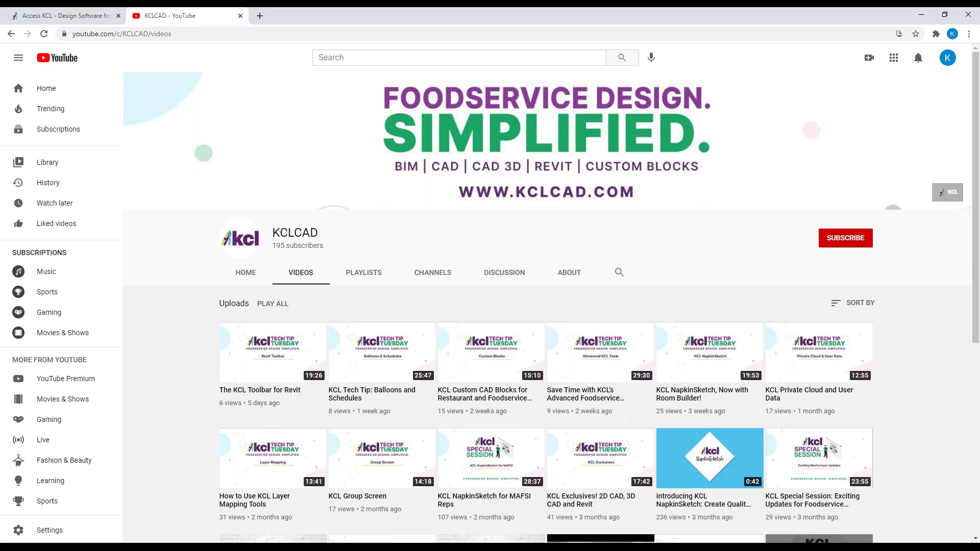
{"action": "key", "text": "ctrl+shift+Tab"}
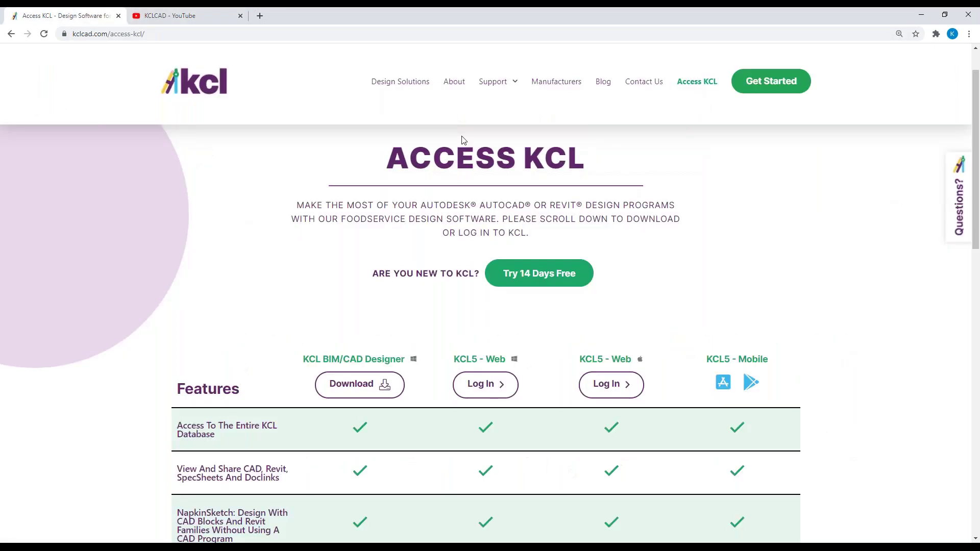